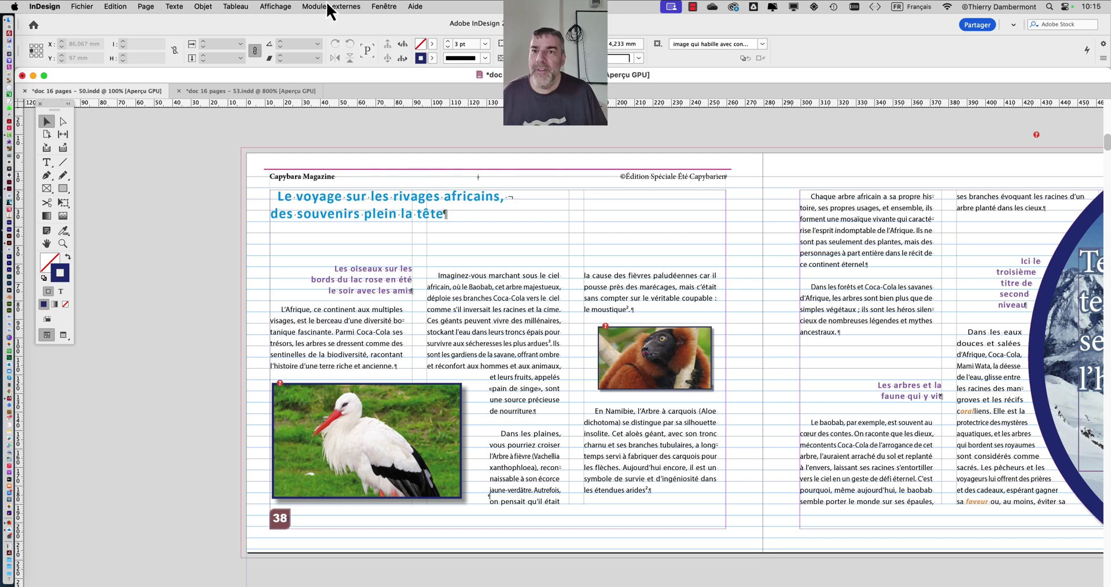
# Step: Hide the baseline grid in the magazine document, keeping the page with the stork photo in view
pyautogui.click(286, 2)
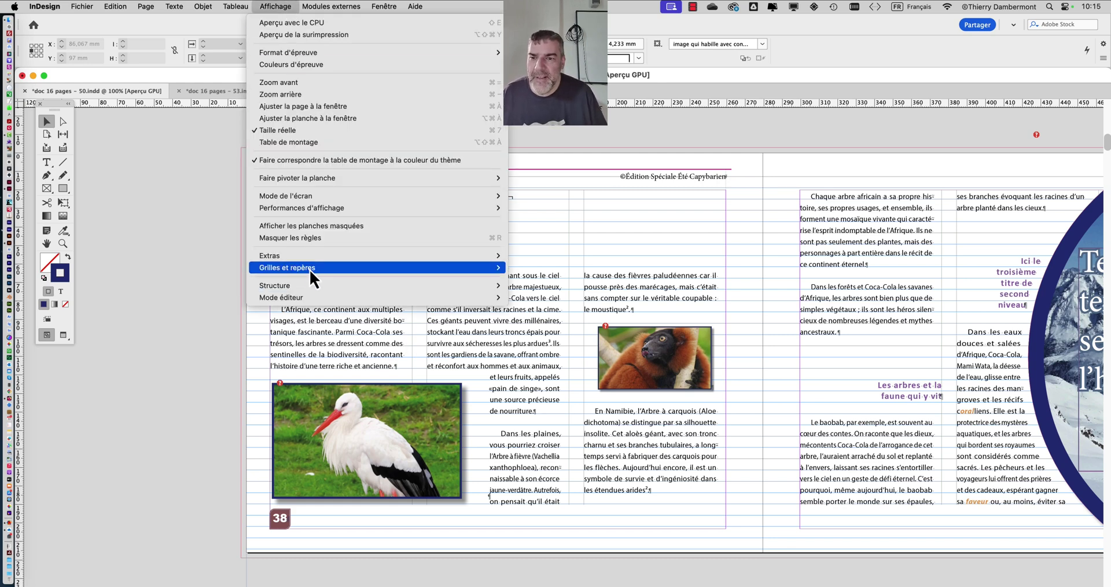
pyautogui.moveTo(310, 269)
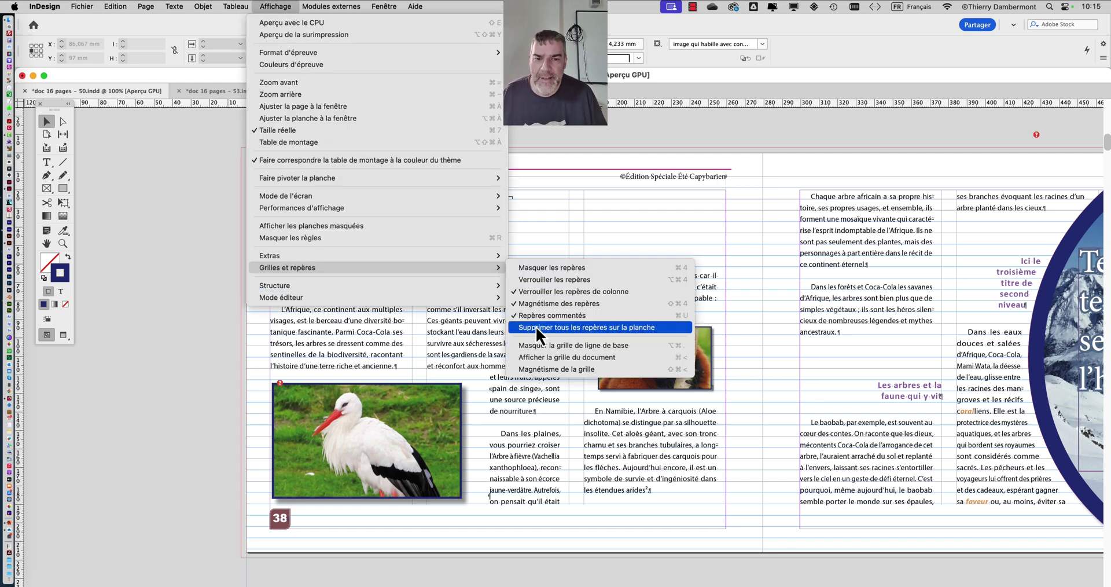
pyautogui.click(544, 348)
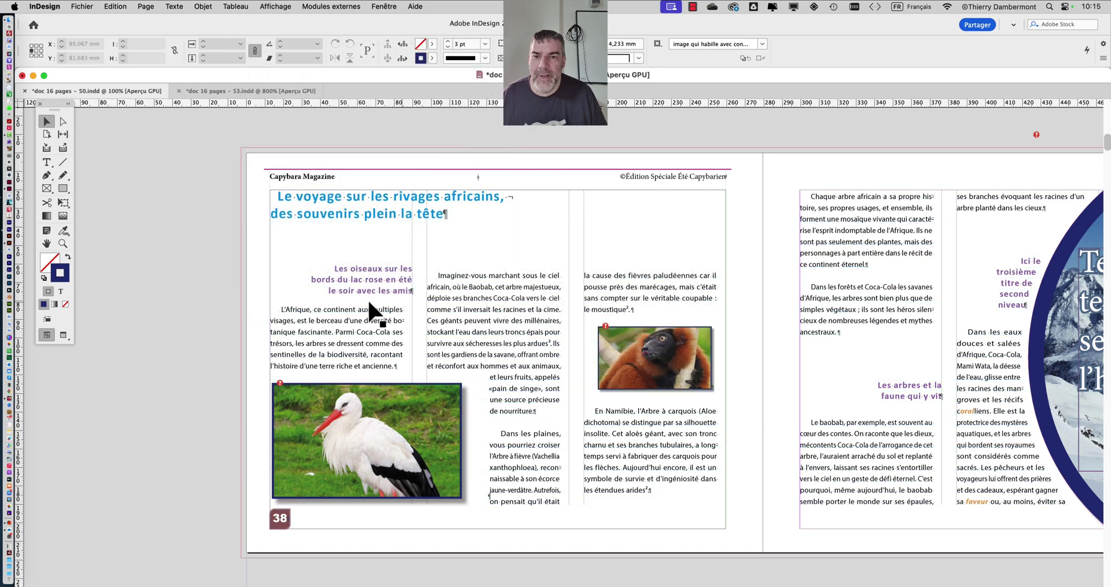
pyautogui.scroll(1, 327, 307)
pyautogui.moveTo(336, 278); pyautogui.dragTo(371, 171)
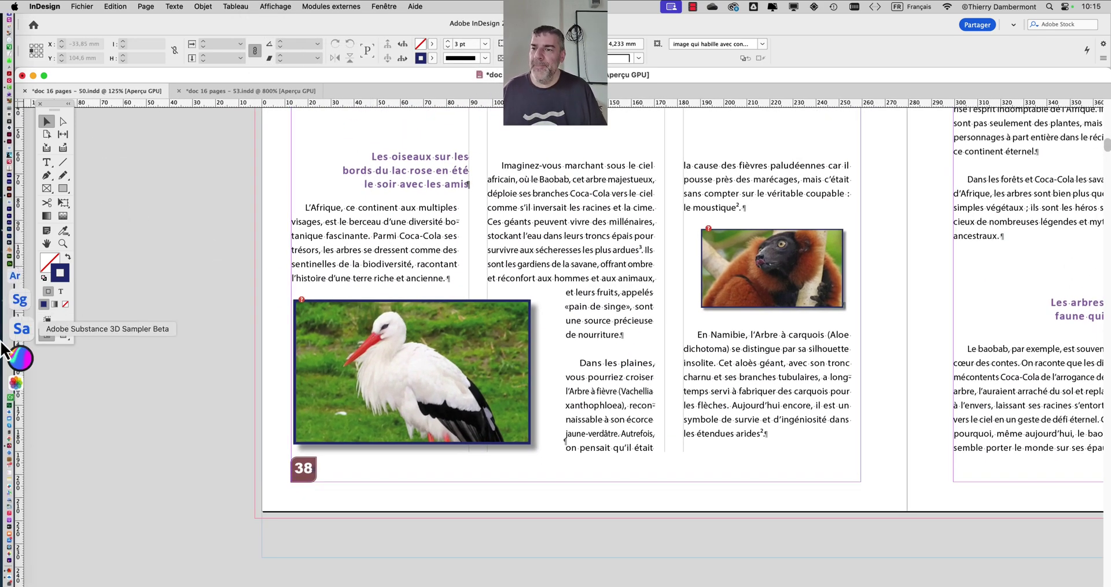
# Step: Switch to Firefox, search the web for "nike logo svg" and look through the results
pyautogui.click(26, 427)
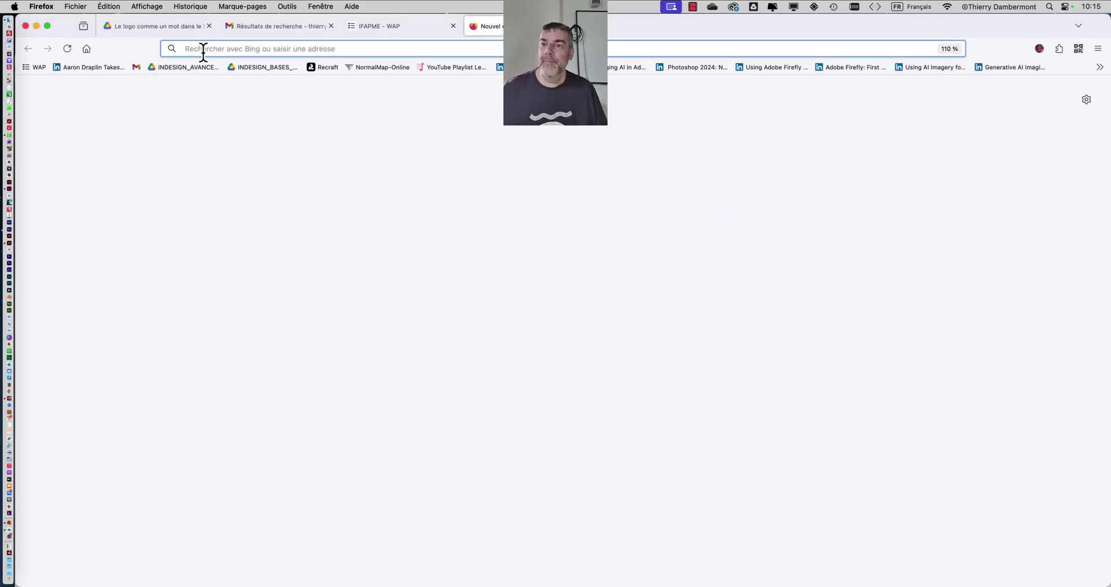
pyautogui.click(203, 51)
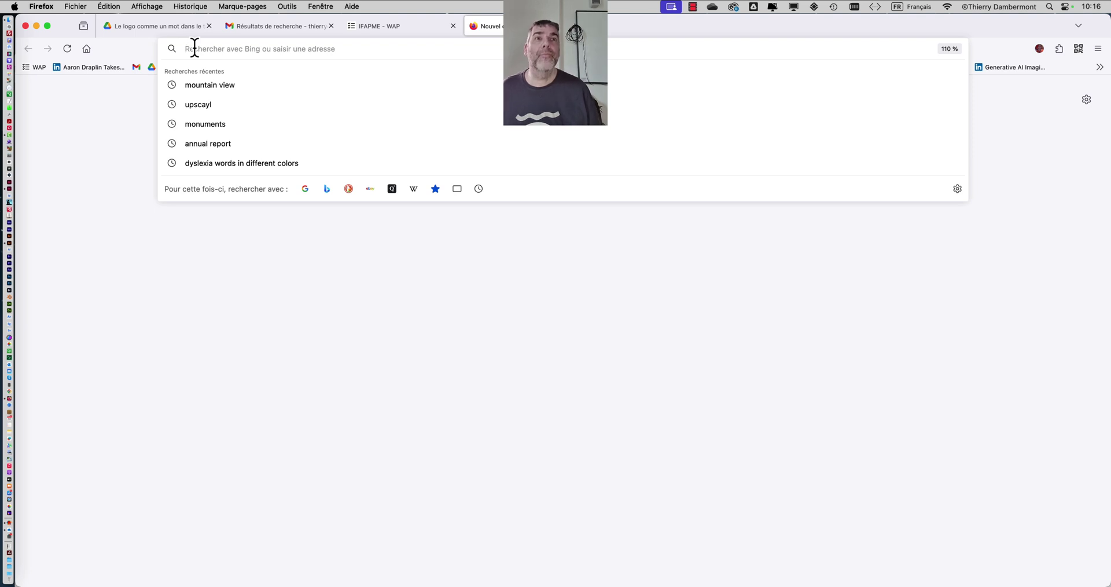
pyautogui.write('ni')
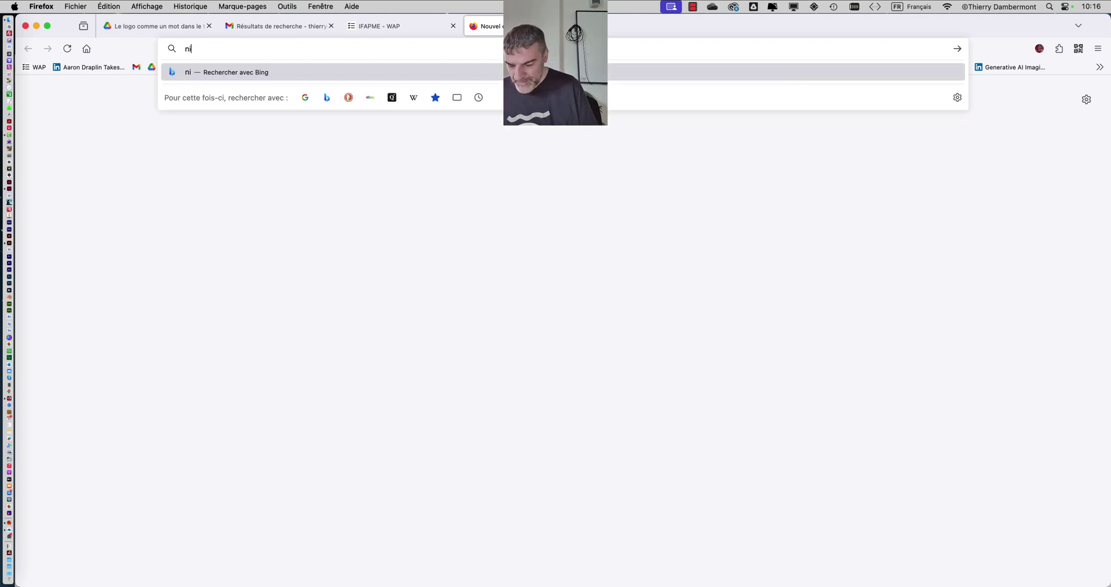
pyautogui.write('ke logo s')
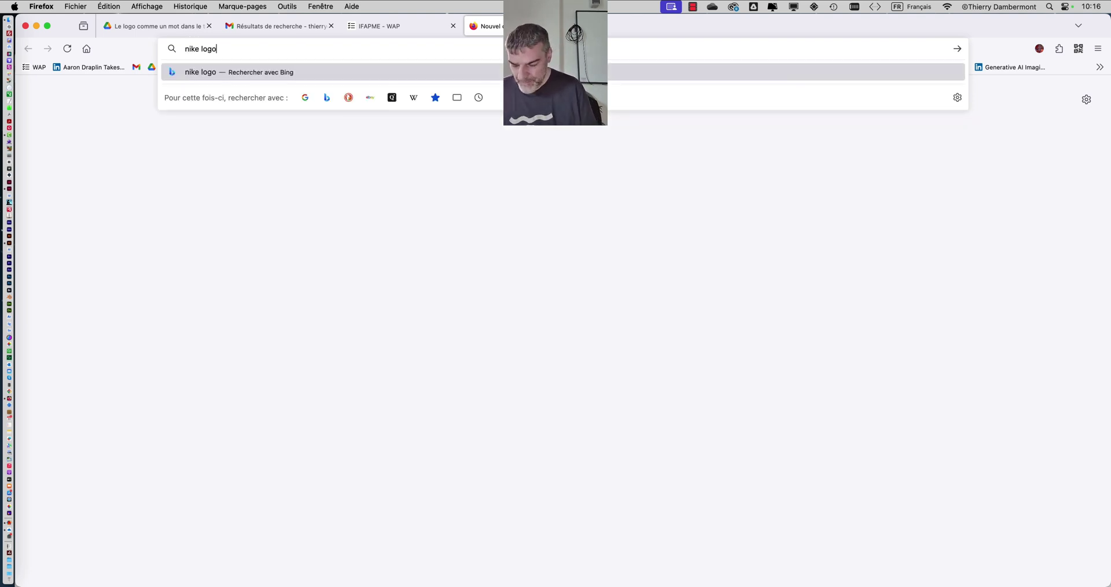
pyautogui.write('vg')
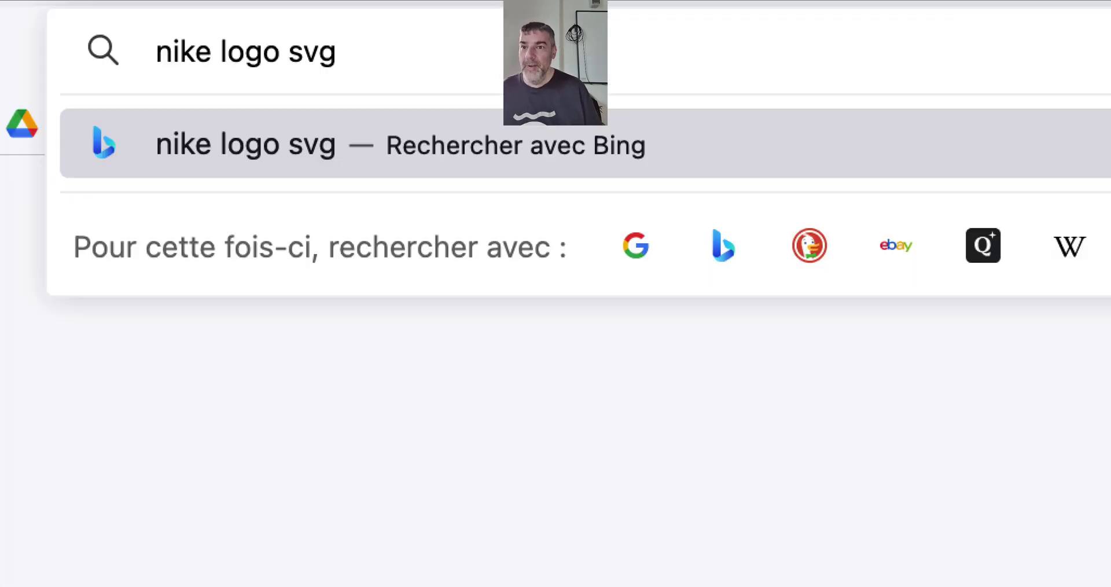
pyautogui.press('Return')
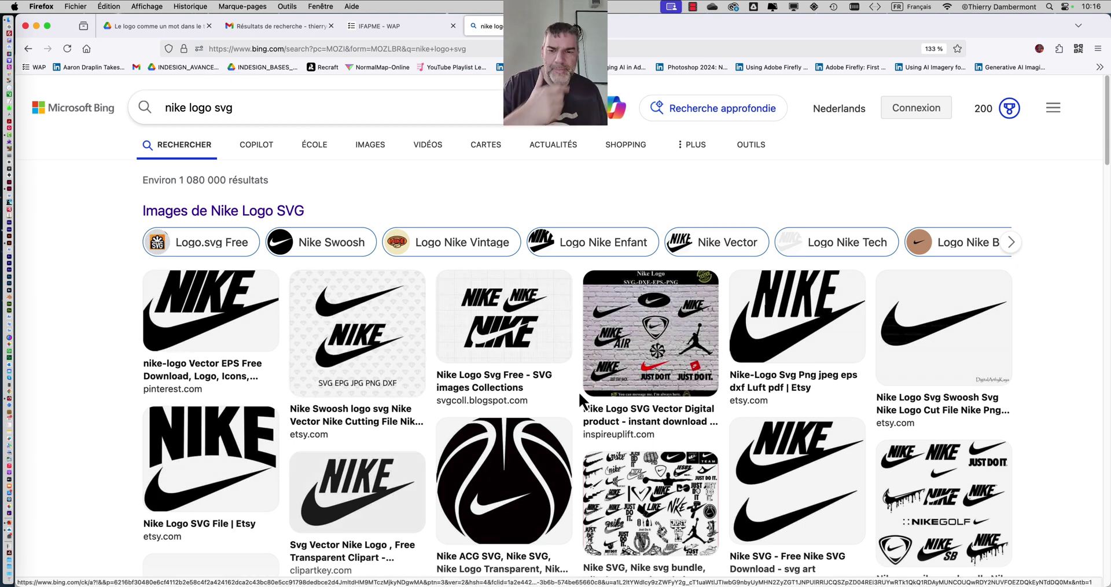
pyautogui.scroll(-3, 573, 393)
pyautogui.scroll(-2, 547, 379)
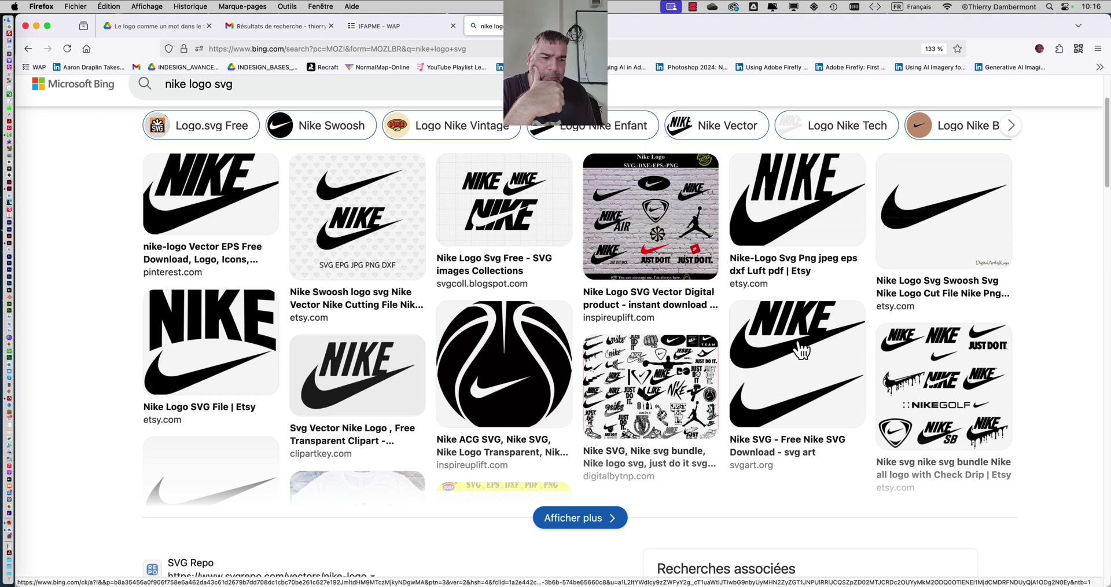
pyautogui.scroll(-2, 802, 350)
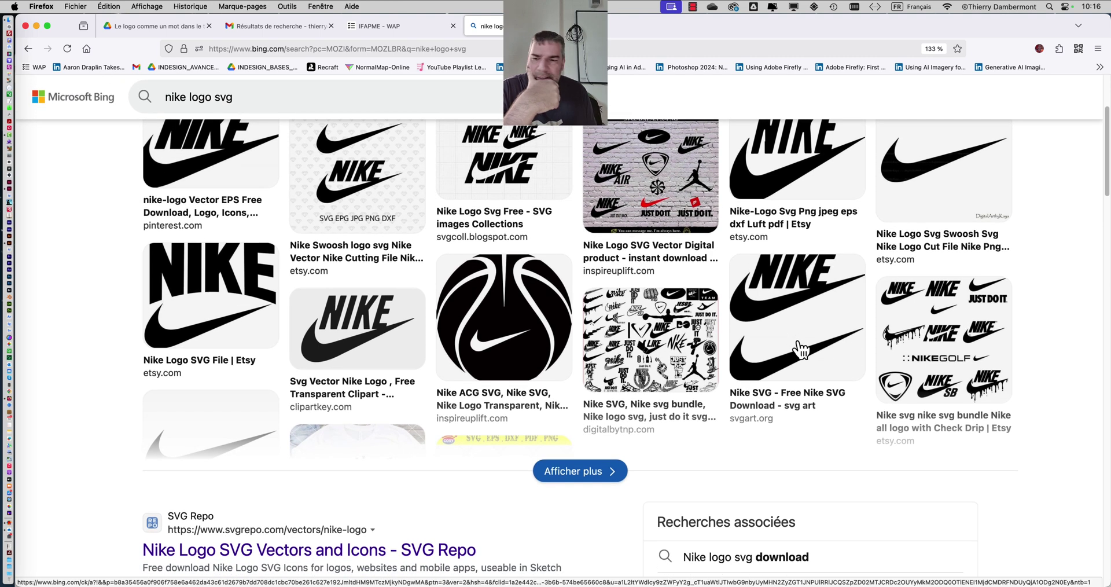
pyautogui.scroll(-4, 660, 379)
pyautogui.scroll(-4, 706, 382)
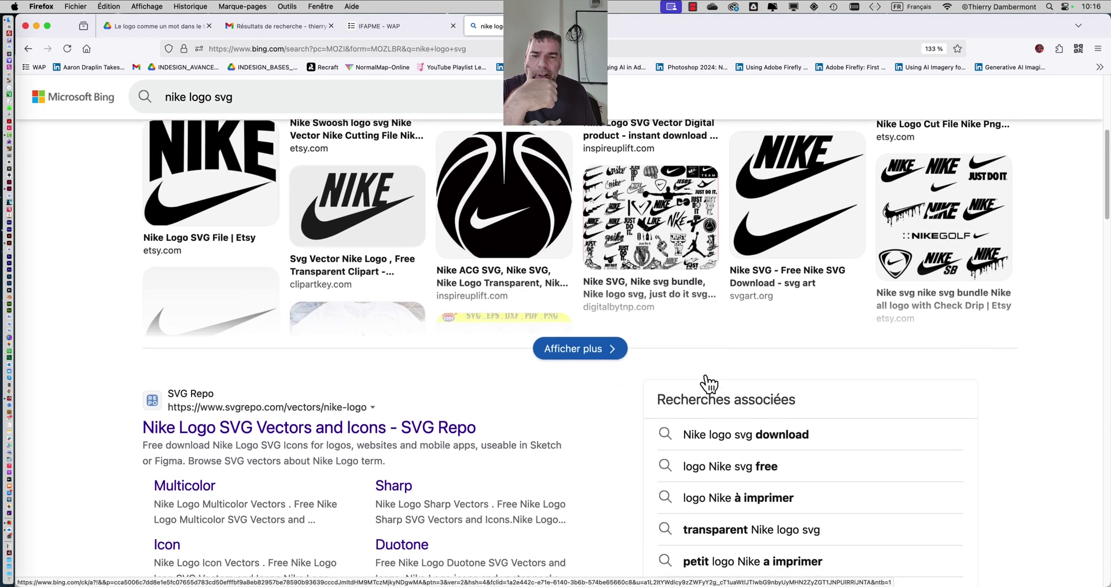
pyautogui.scroll(15, 707, 382)
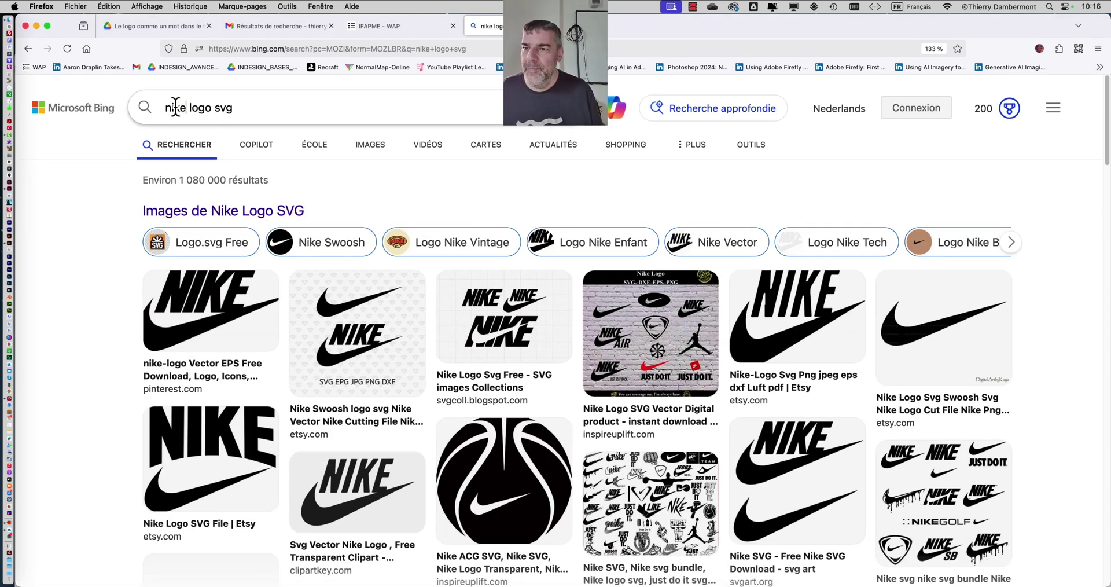
# Step: Change the web search to "jaguar logo svg" and look through the results
pyautogui.doubleClick(175, 107)
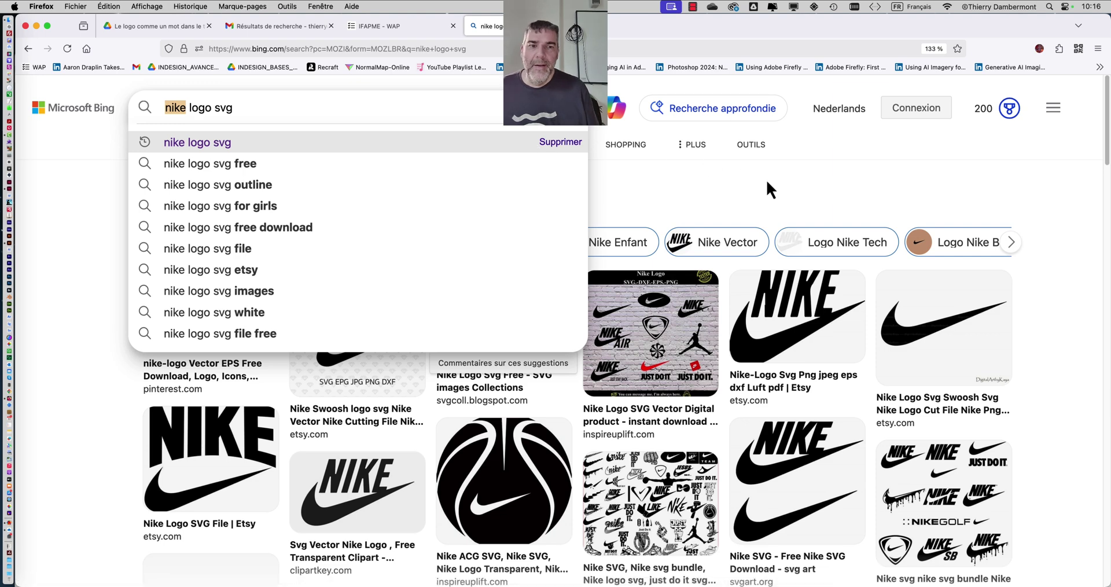
pyautogui.write('j')
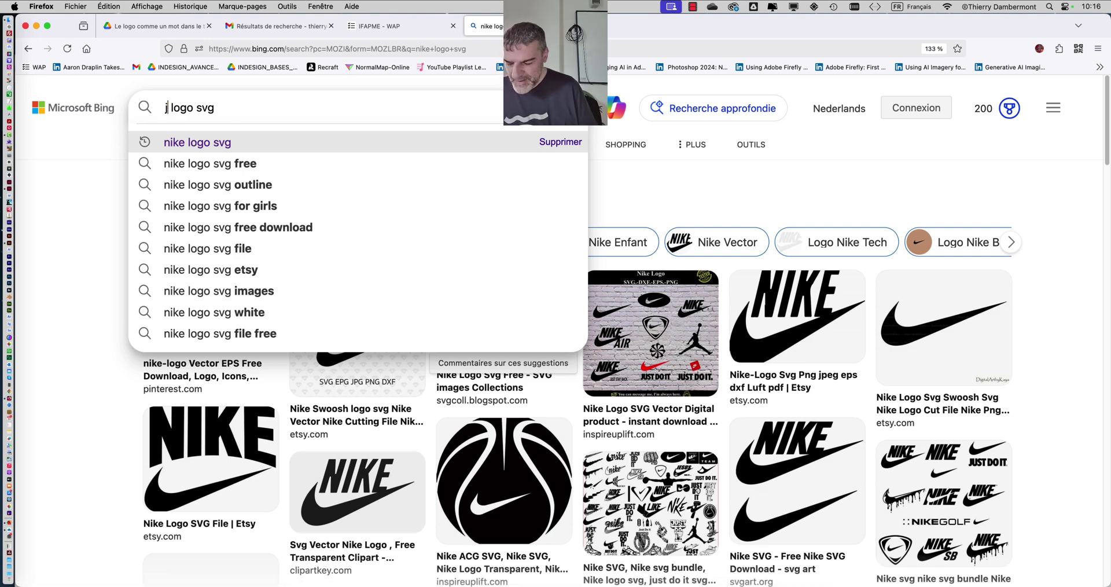
pyautogui.write('aguar')
pyautogui.press('Return')
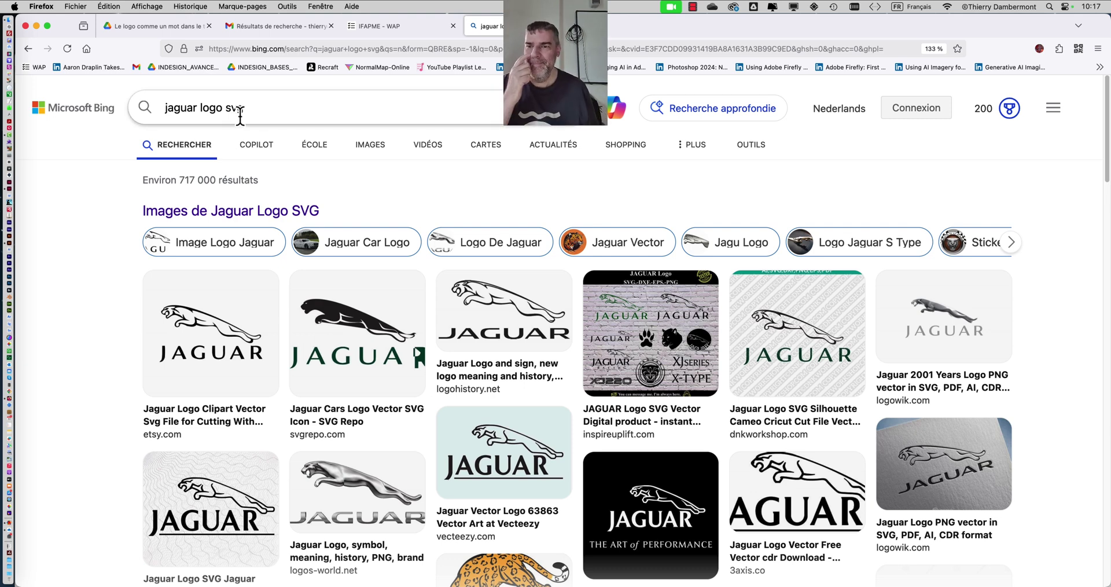
pyautogui.click(208, 110)
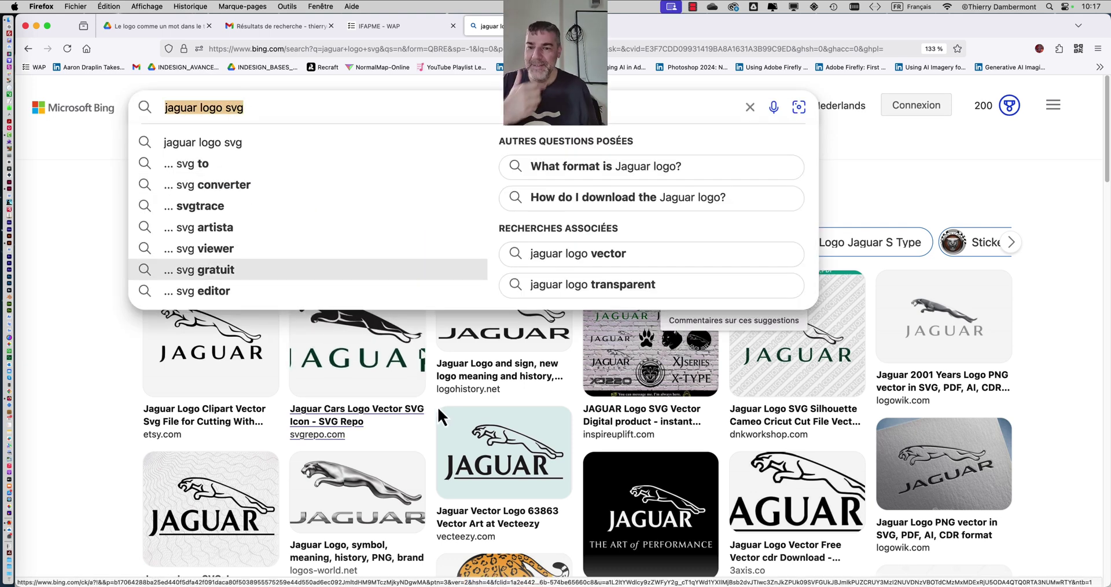
pyautogui.click(51, 304)
pyautogui.scroll(-8, 70, 314)
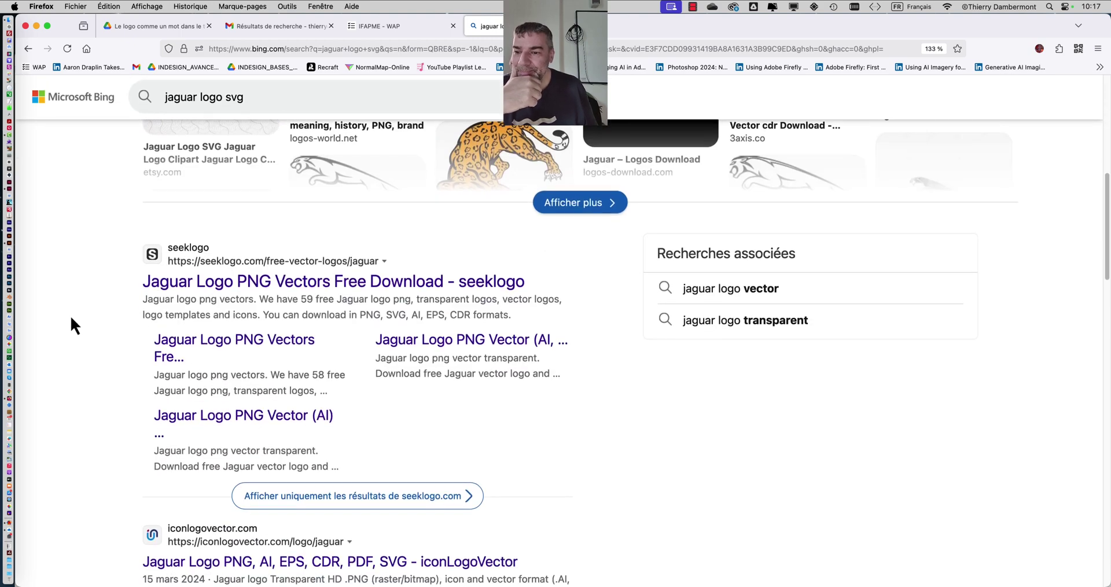
pyautogui.scroll(-1, 71, 315)
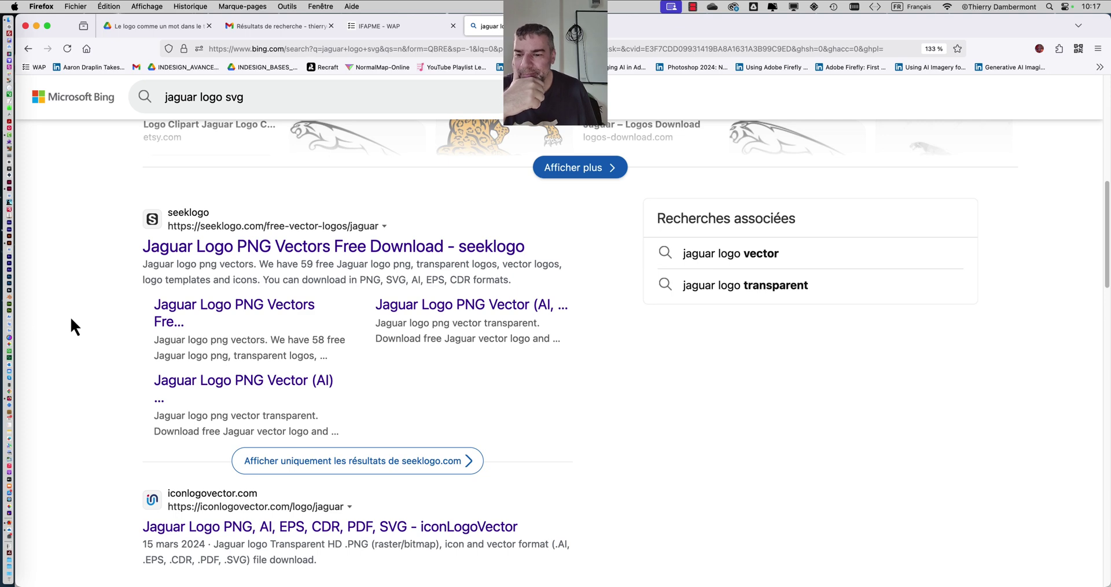
pyautogui.scroll(-1, 71, 316)
pyautogui.scroll(15, 71, 310)
# Step: Refine the web search to "jaguar logo svg wikipedia"
pyautogui.click(258, 107)
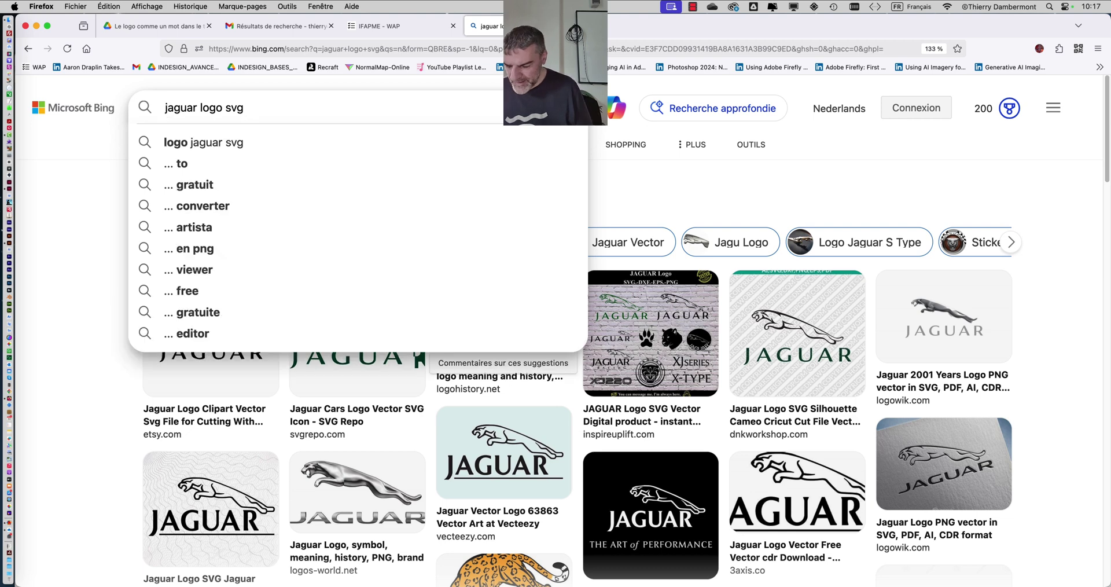
pyautogui.write('wikipedia')
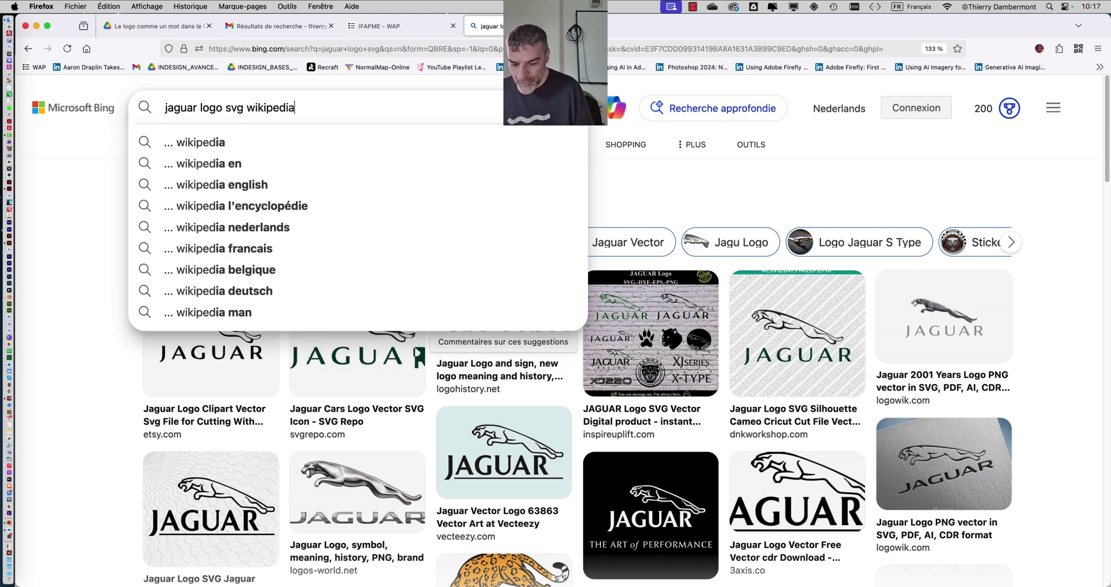
pyautogui.press('Return')
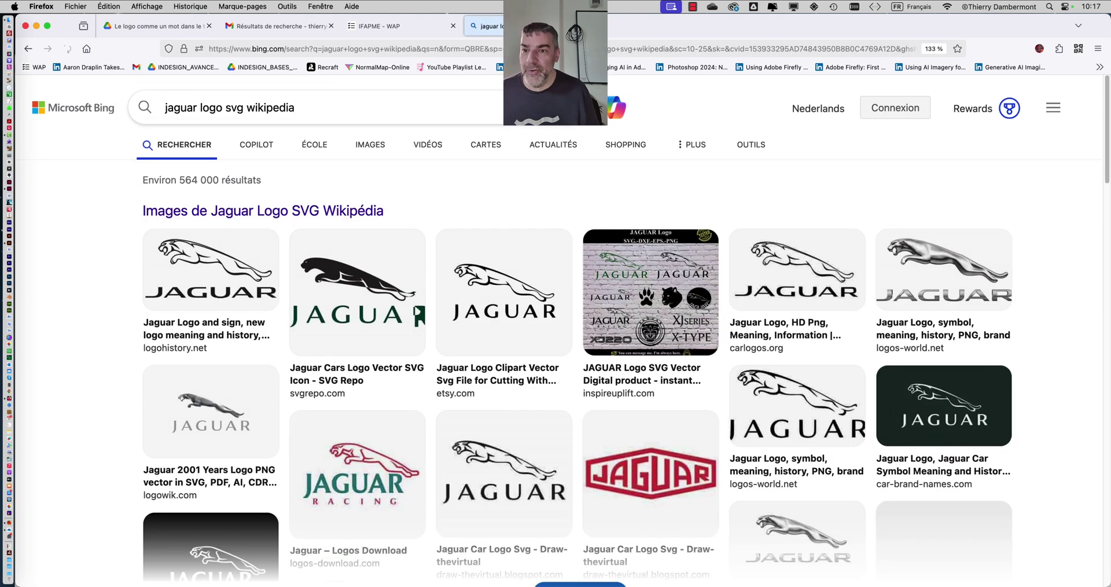
pyautogui.click(296, 108)
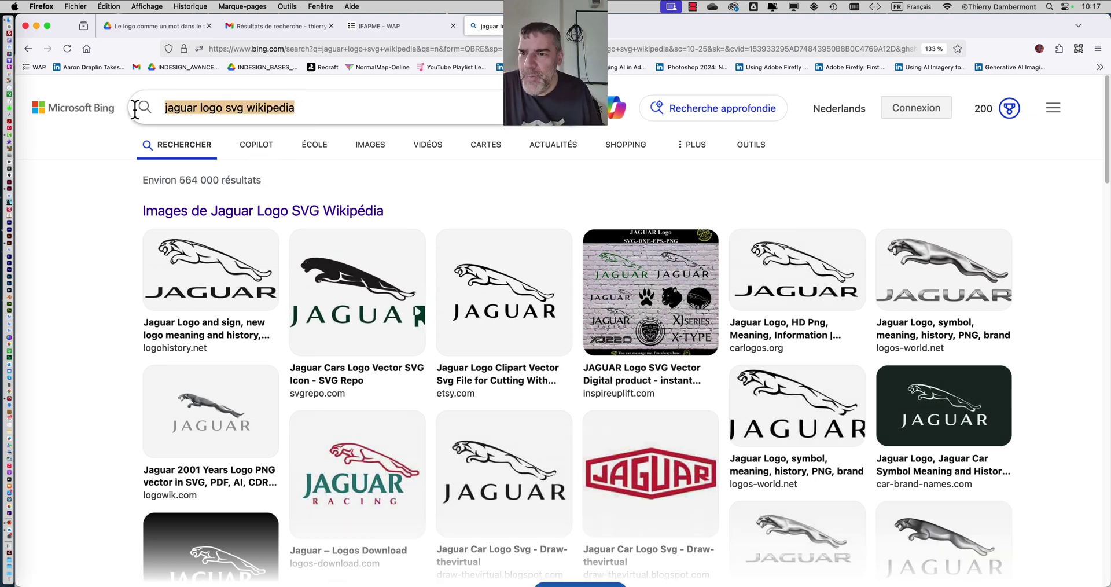
pyautogui.click(107, 197)
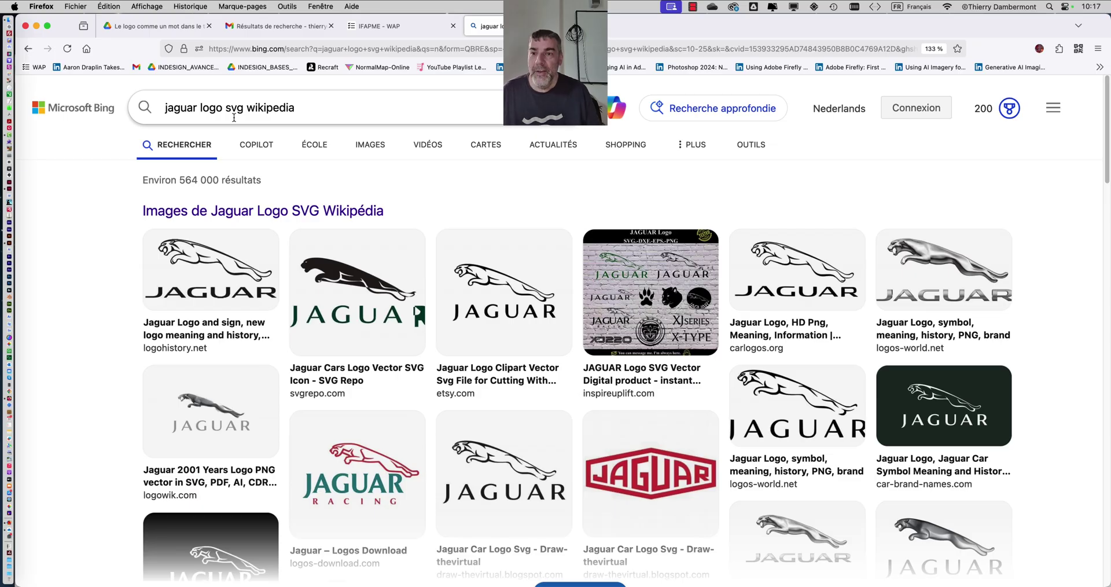
# Step: Open the Wikipedia file page "Logo Jaguar 2024.svg" from the results and examine its preview, licence, usage terms and file history
pyautogui.scroll(-8, 100, 194)
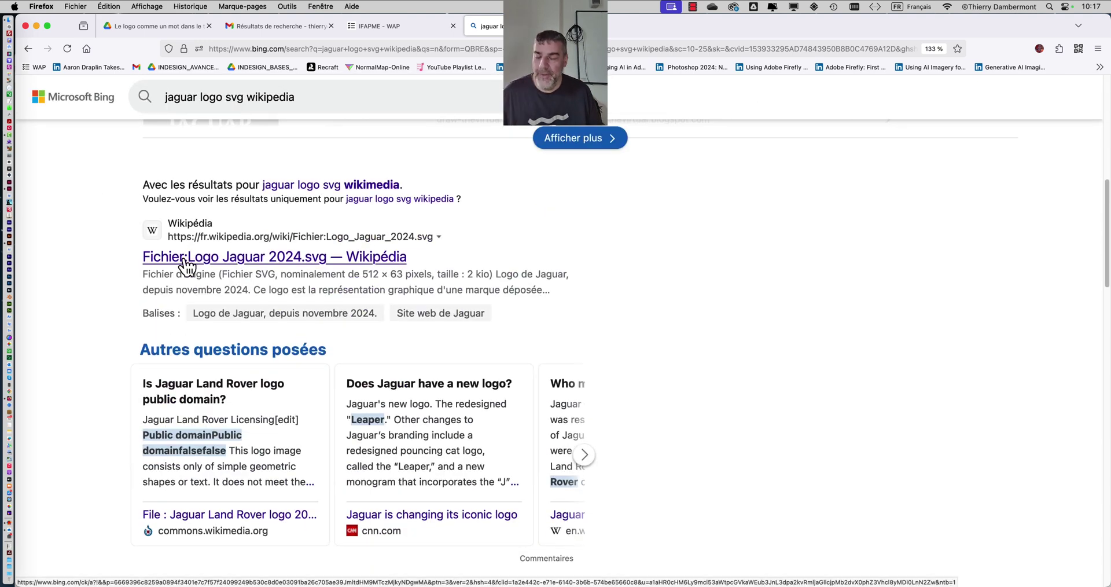
pyautogui.click(186, 258)
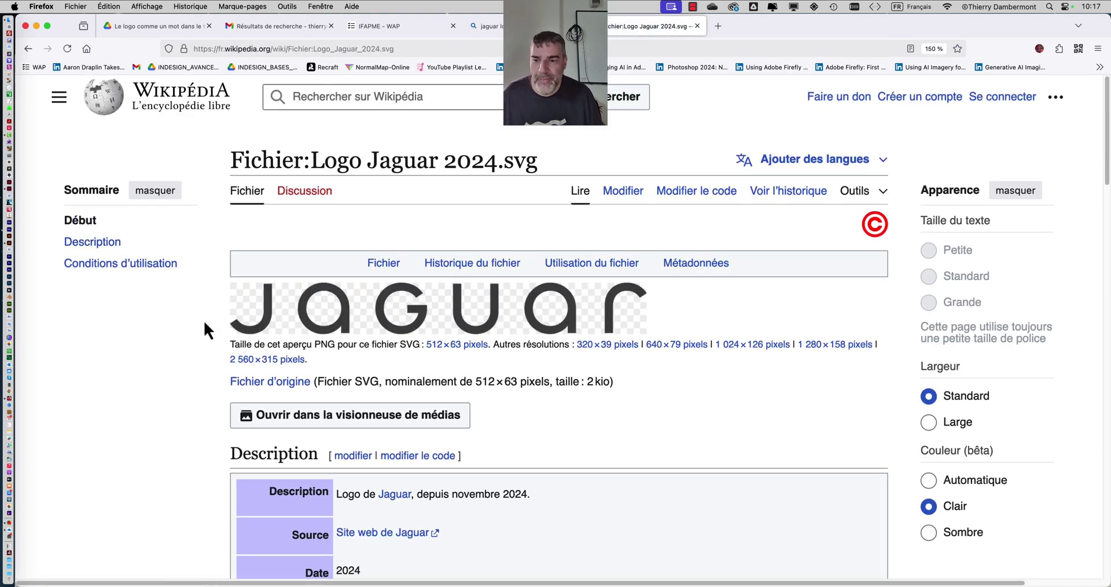
pyautogui.scroll(-3, 204, 321)
pyautogui.scroll(-12, 203, 320)
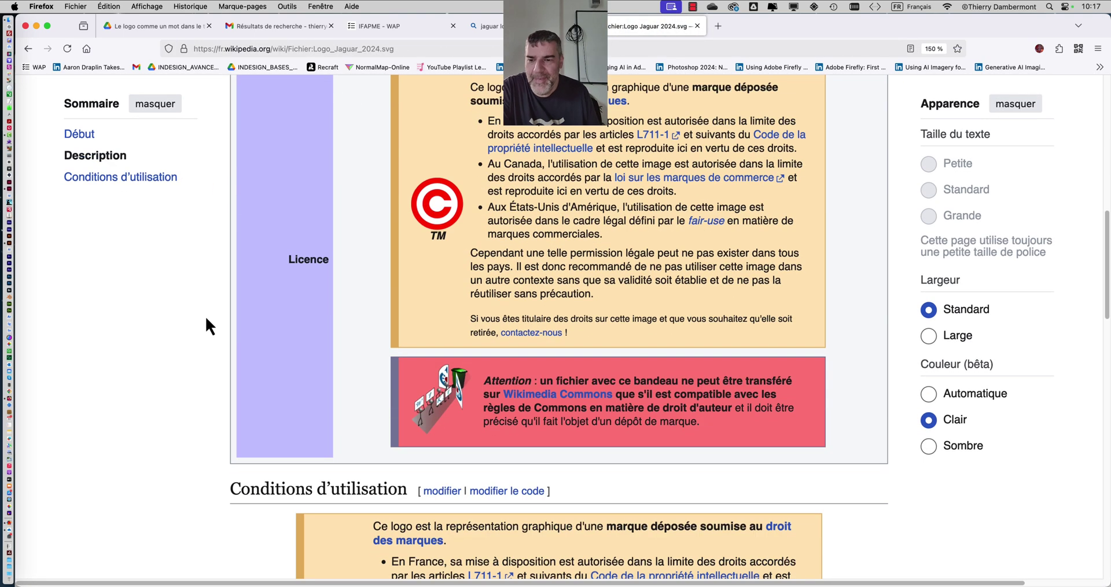
pyautogui.scroll(-2, 207, 319)
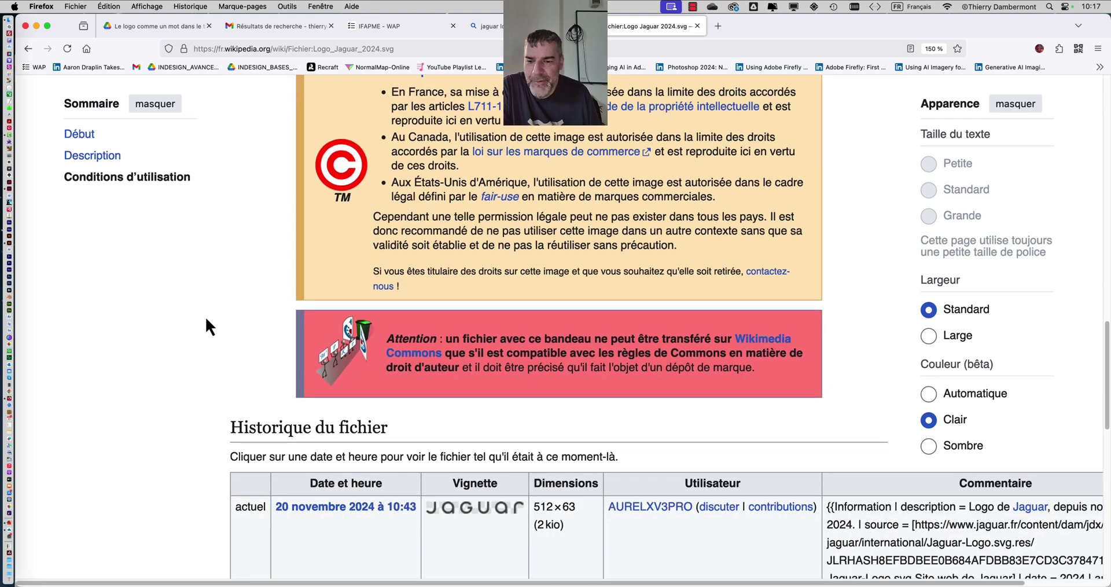
pyautogui.scroll(-5, 206, 319)
pyautogui.scroll(-3, 206, 317)
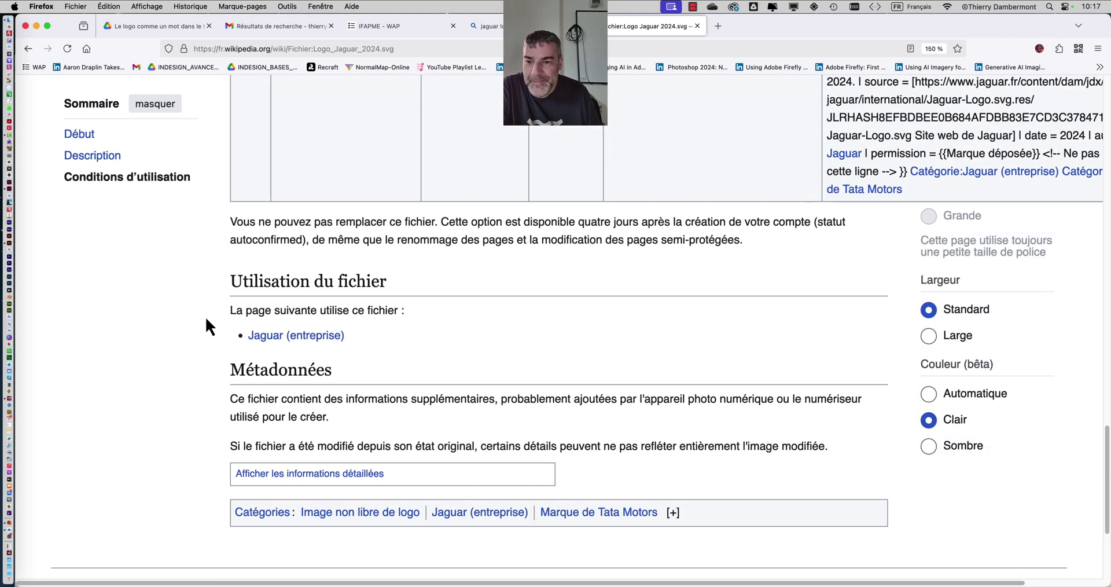
pyautogui.scroll(7, 206, 318)
pyautogui.scroll(20, 206, 317)
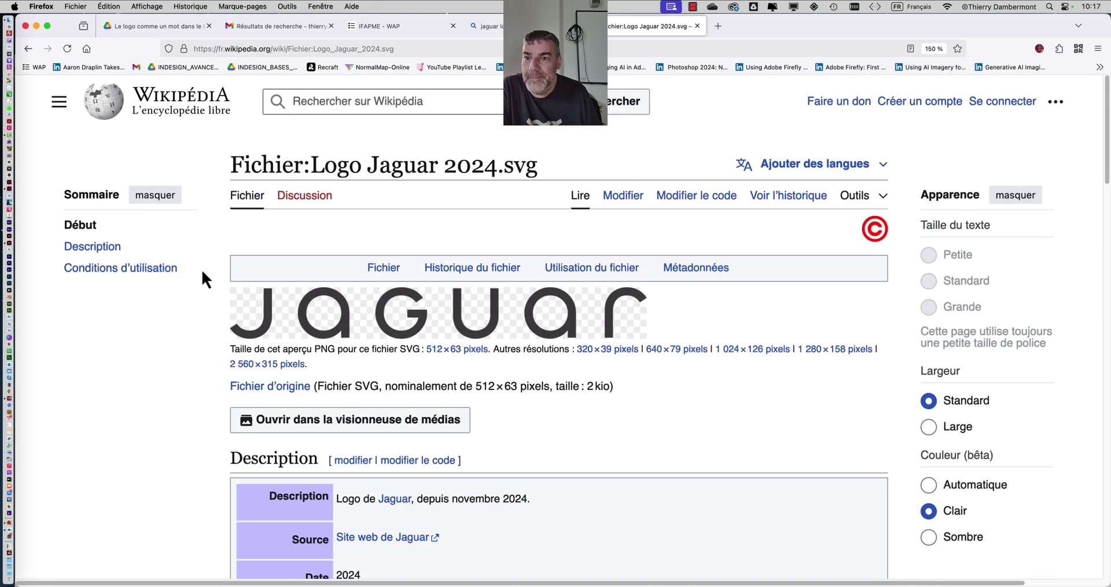
# Step: Return to the search results, check the Wikimedia page "Jaguar logo 2022.svg", and go back to the results
pyautogui.click(30, 50)
pyautogui.scroll(-10, 218, 304)
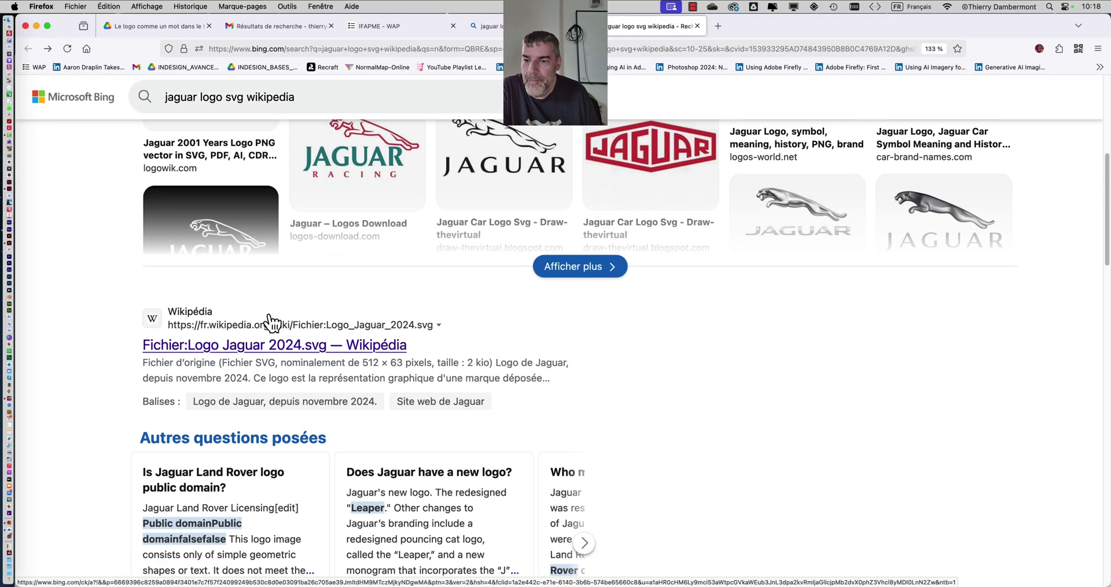
pyautogui.scroll(-5, 273, 320)
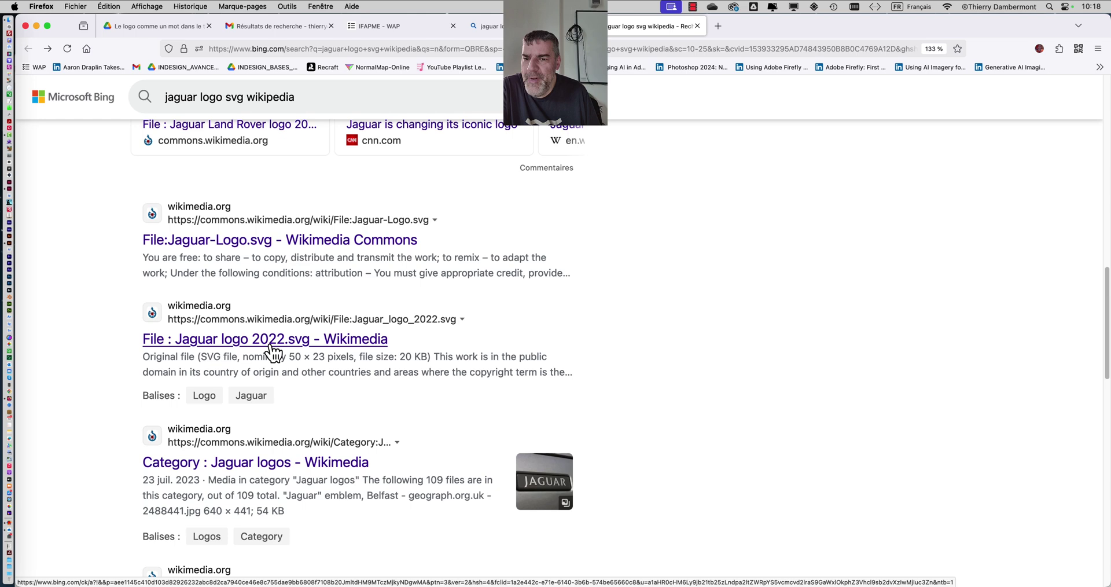
pyautogui.click(266, 337)
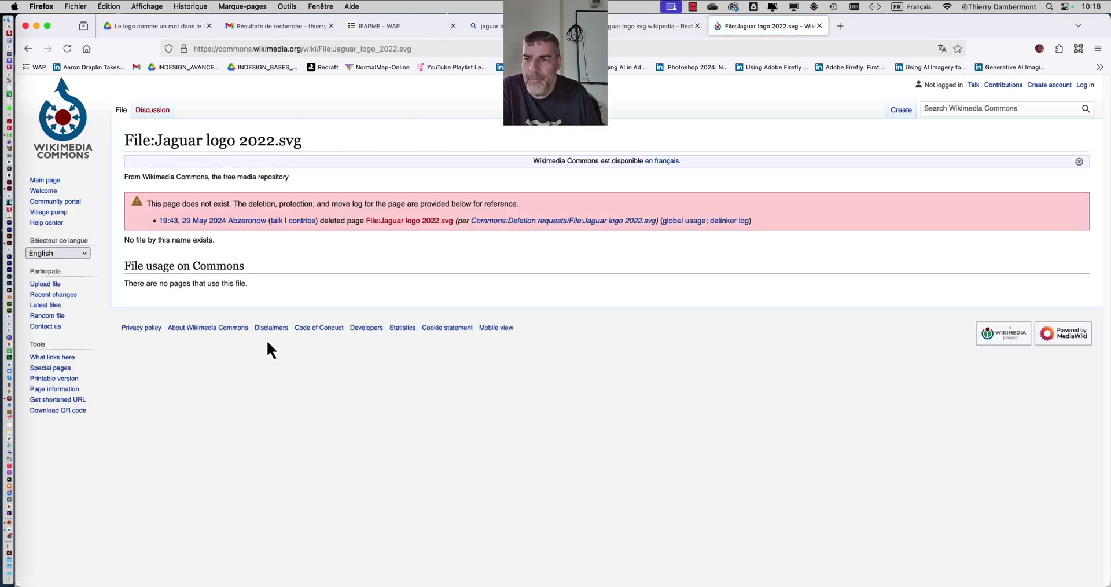
pyautogui.click(34, 54)
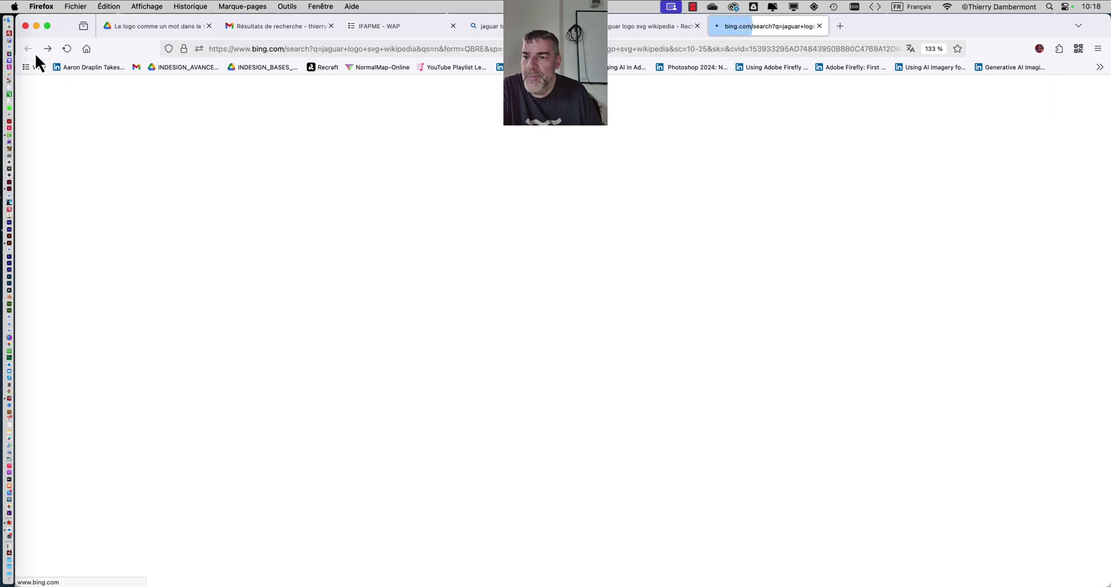
# Step: Open the Wikimedia Commons page "File:Jaguar-Logo.svg" from the search results
pyautogui.scroll(-10, 317, 332)
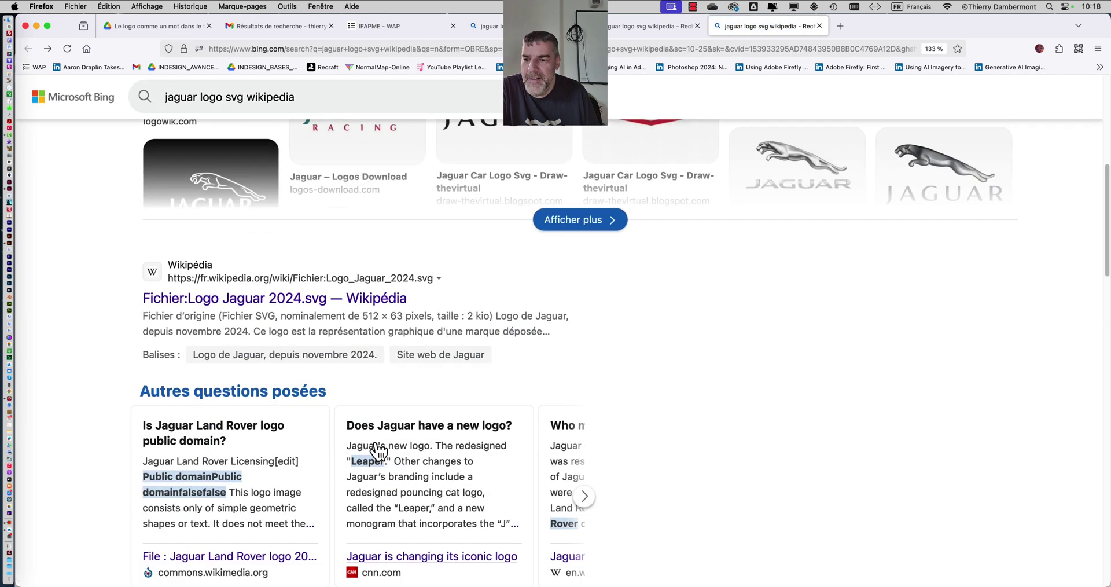
pyautogui.scroll(-5, 373, 442)
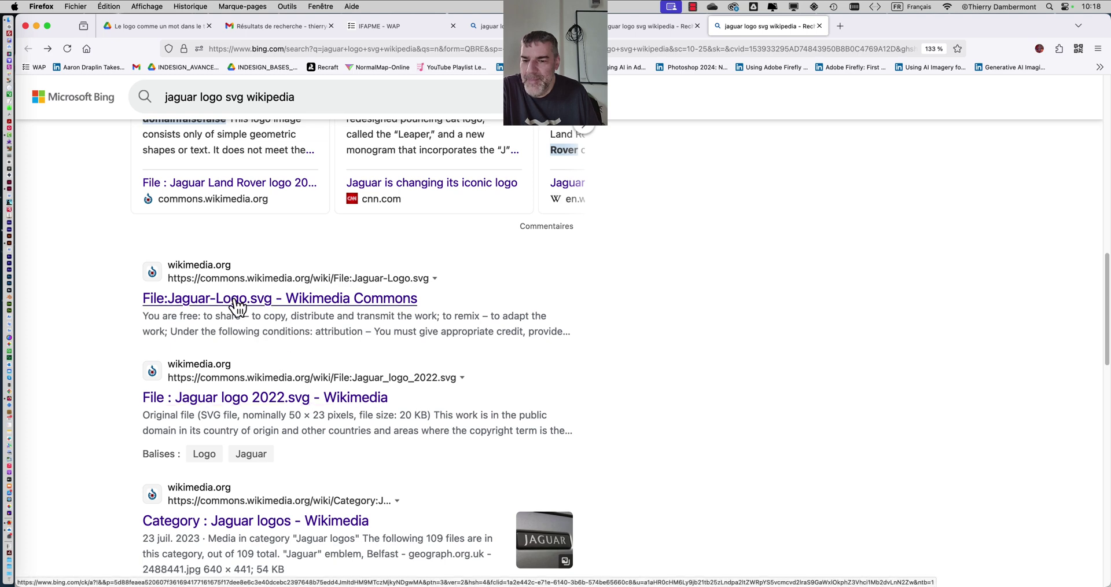
pyautogui.click(235, 298)
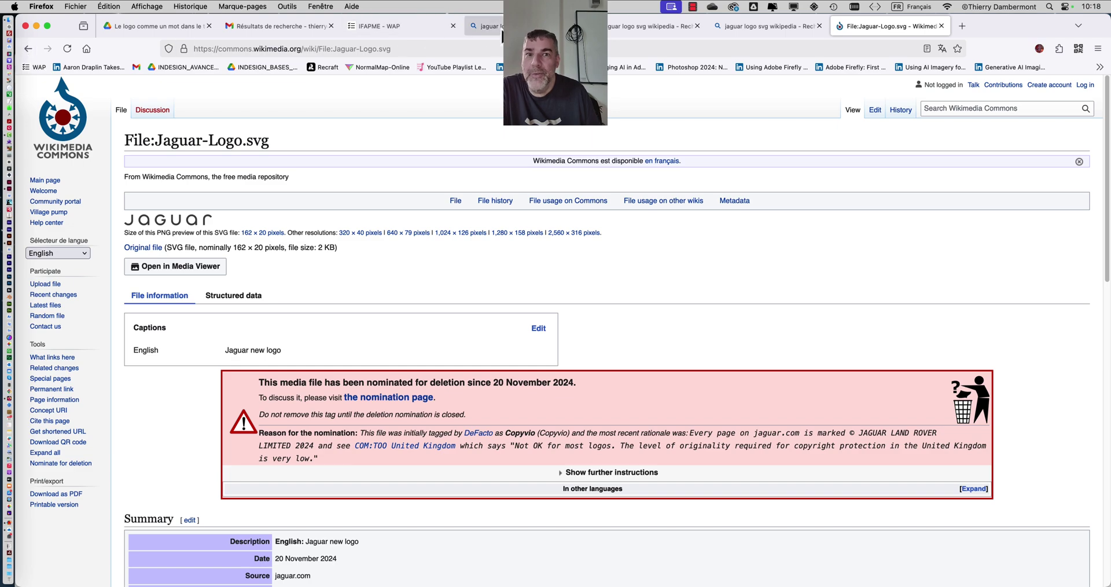
# Step: Return to the search results, open the Wikipedia file page "Logo Jaguar 2024.svg", and display its original SVG file
pyautogui.click(648, 26)
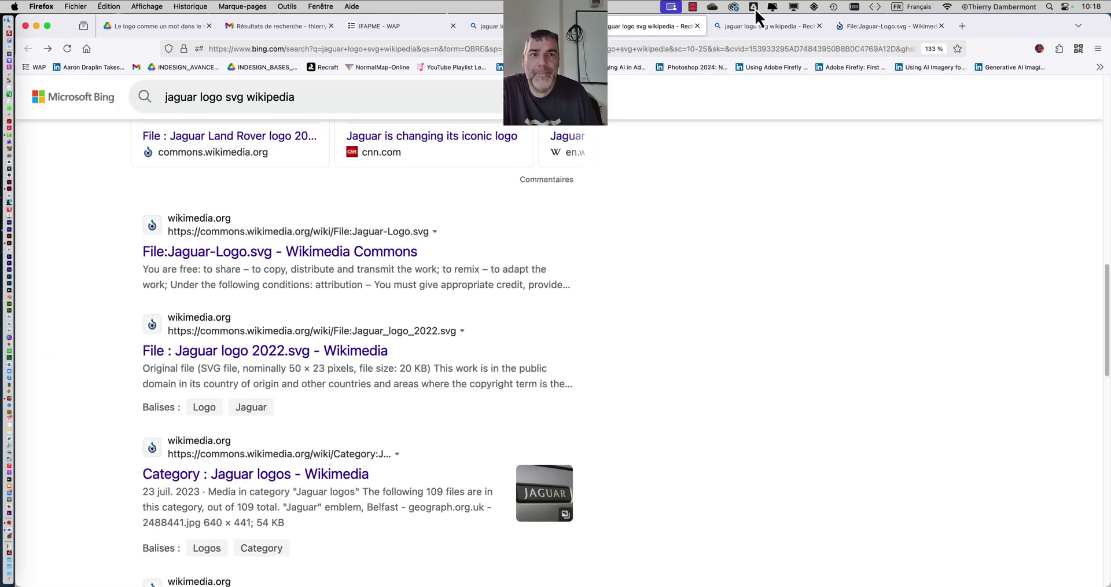
pyautogui.click(758, 26)
pyautogui.scroll(-5, 370, 348)
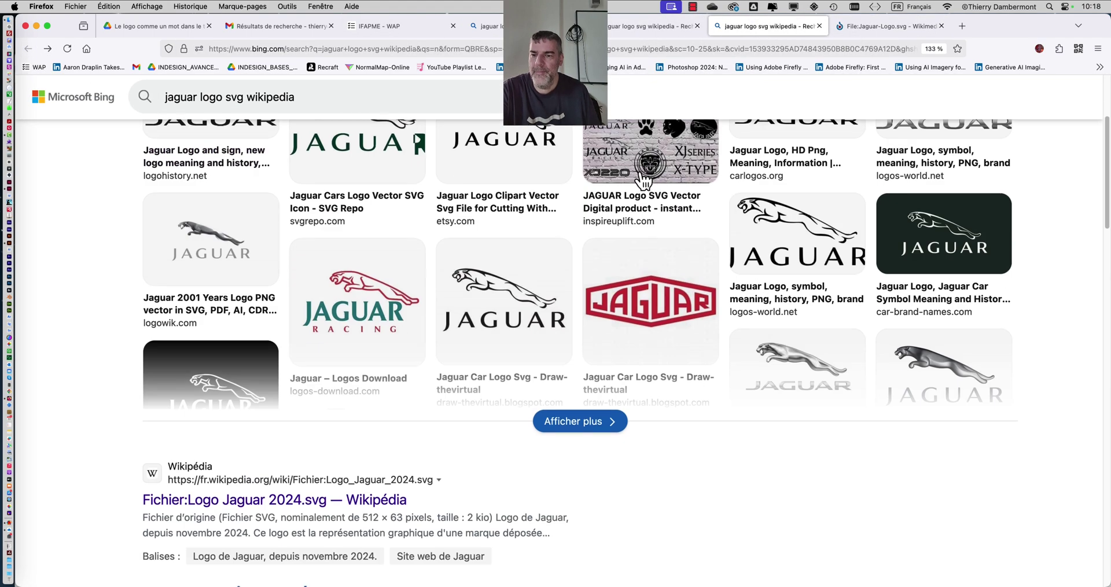
pyautogui.click(366, 375)
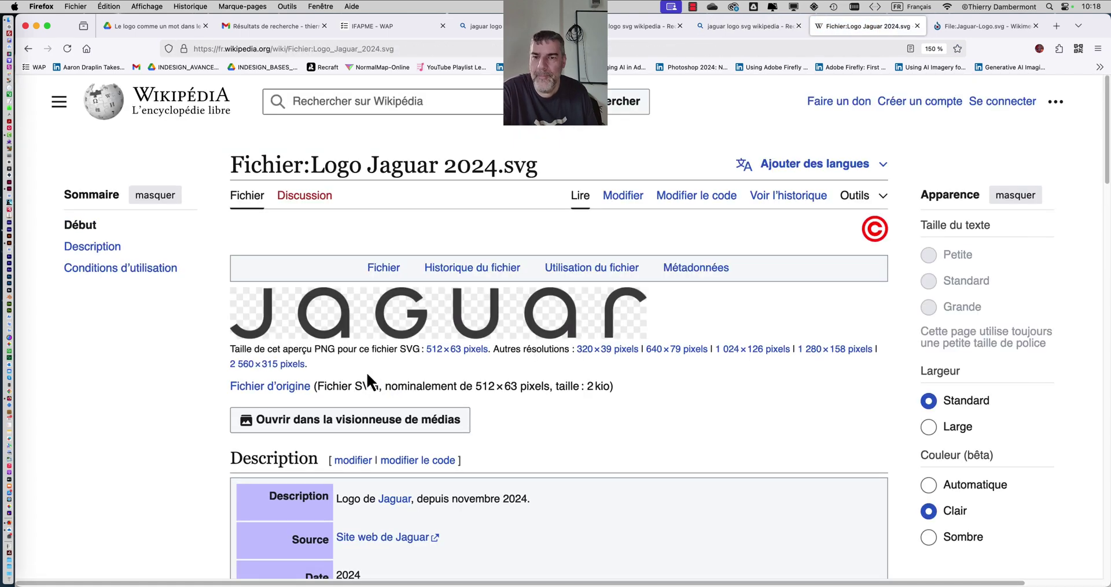
pyautogui.scroll(-3, 579, 315)
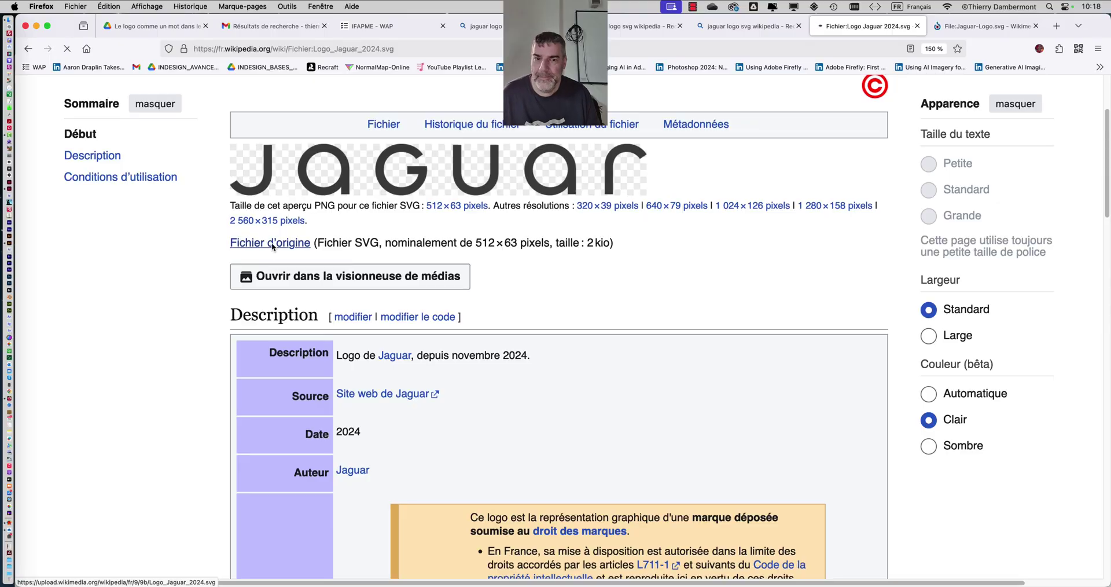
pyautogui.click(272, 244)
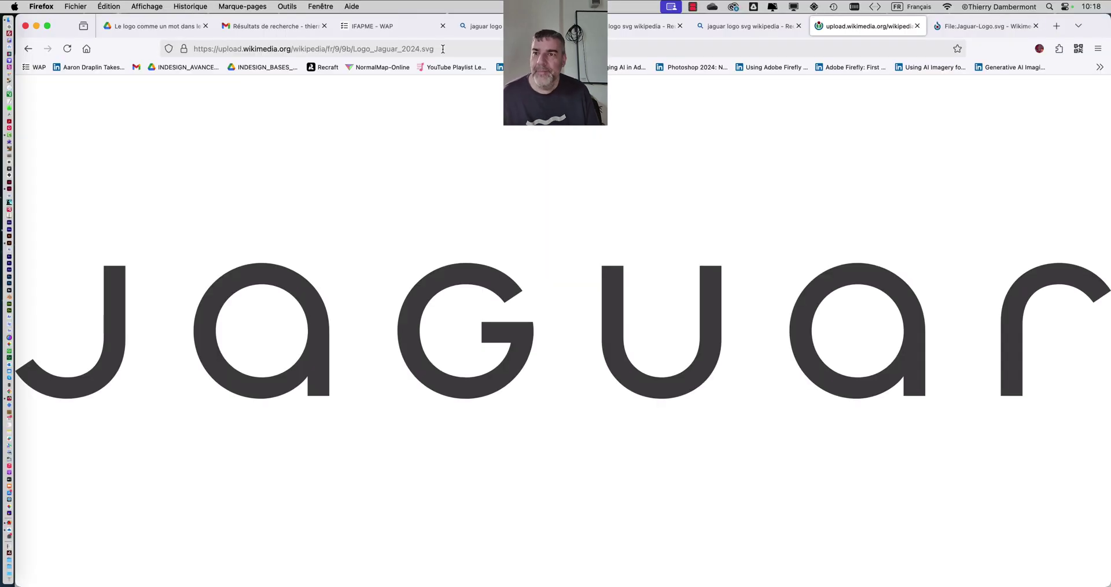
# Step: Save the displayed Jaguar SVG in the favourite folder whose name starts with "m11j30 - docs CRC2 ATE"
pyautogui.click(79, 7)
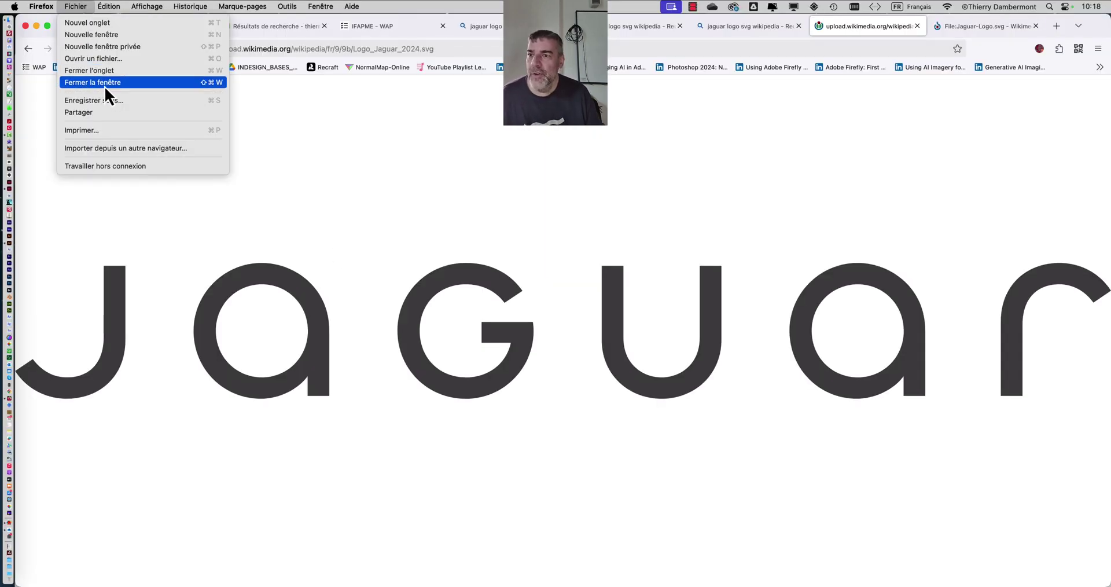
pyautogui.click(127, 103)
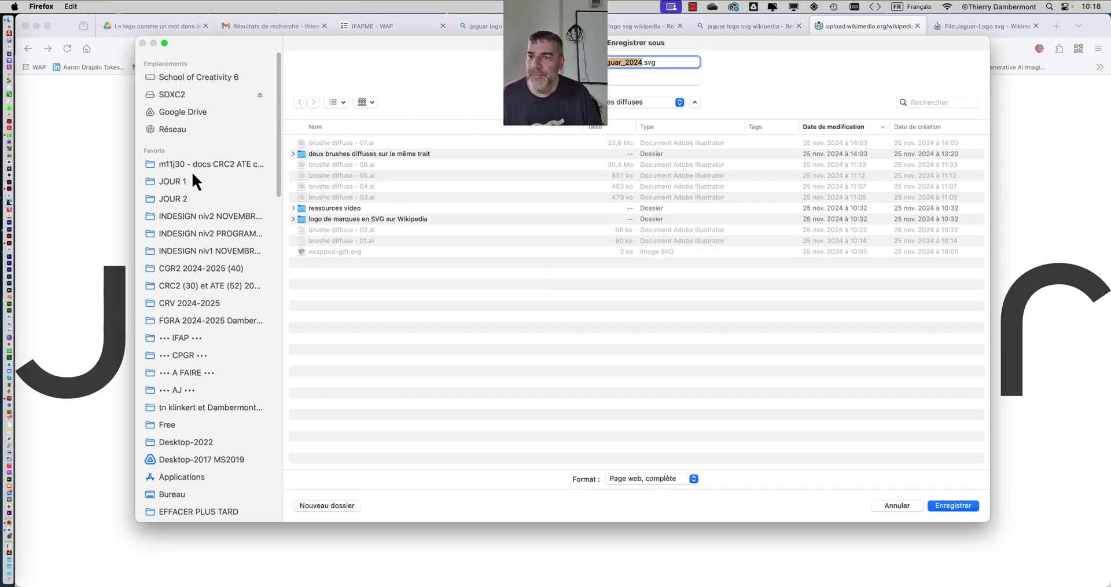
pyautogui.click(192, 170)
pyautogui.click(959, 505)
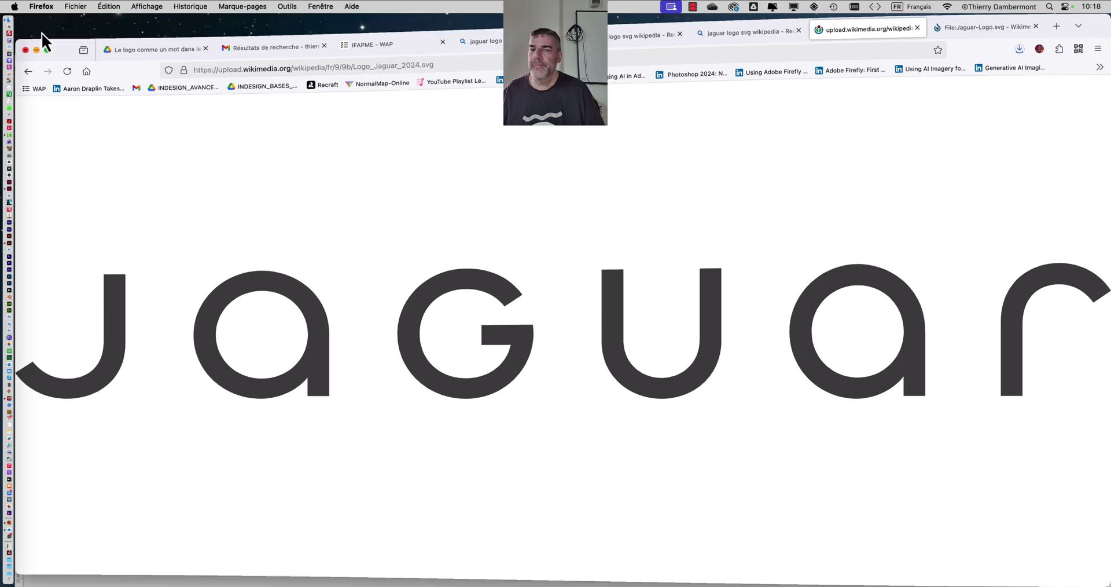
pyautogui.click(36, 26)
pyautogui.click(234, 245)
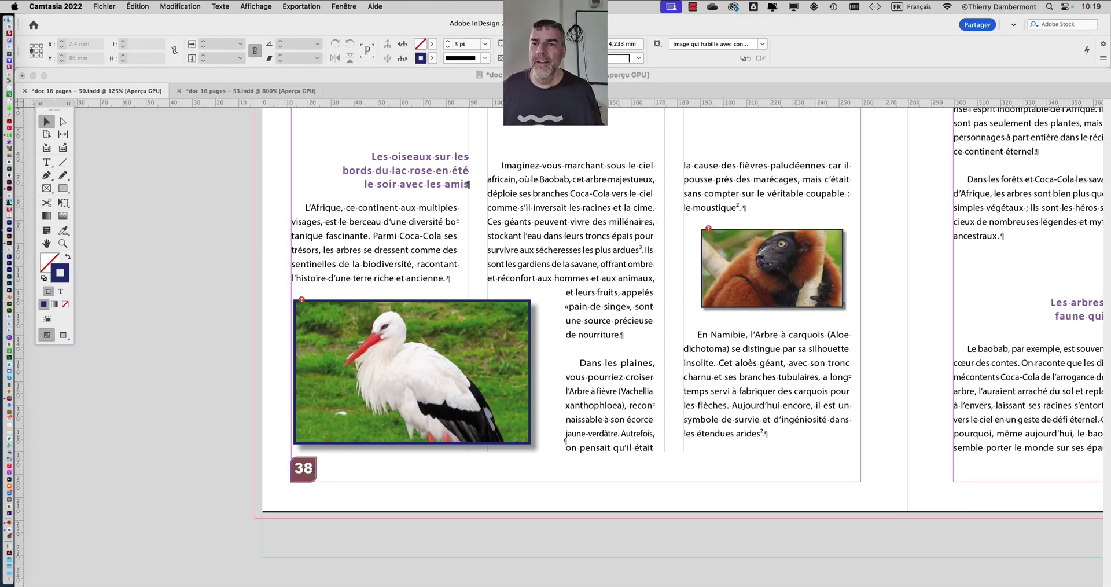
pyautogui.press('super+Tab')
pyautogui.click(495, 311)
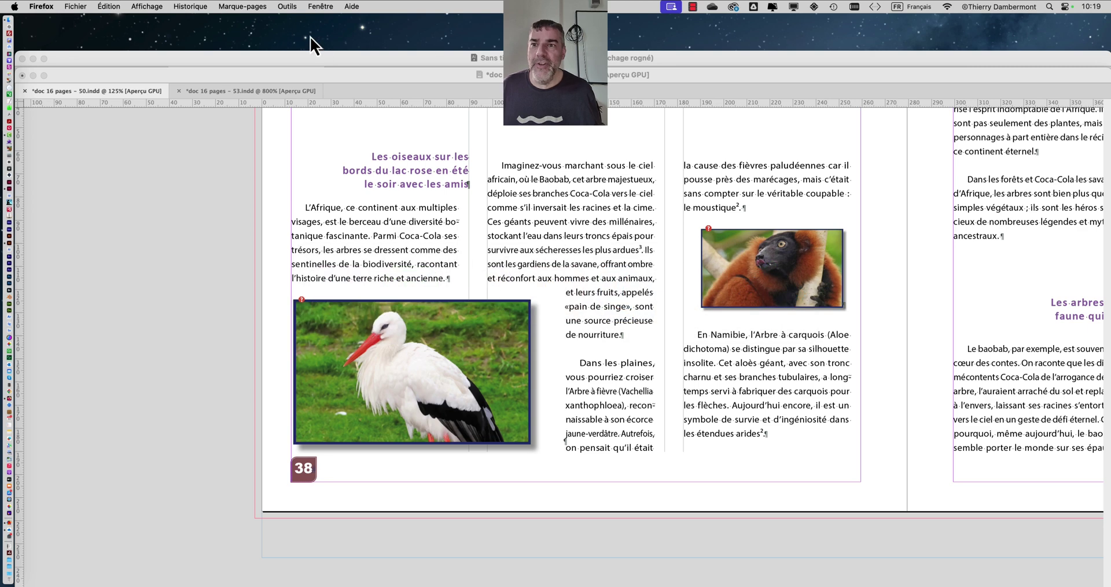
pyautogui.click(336, 7)
pyautogui.click(352, 129)
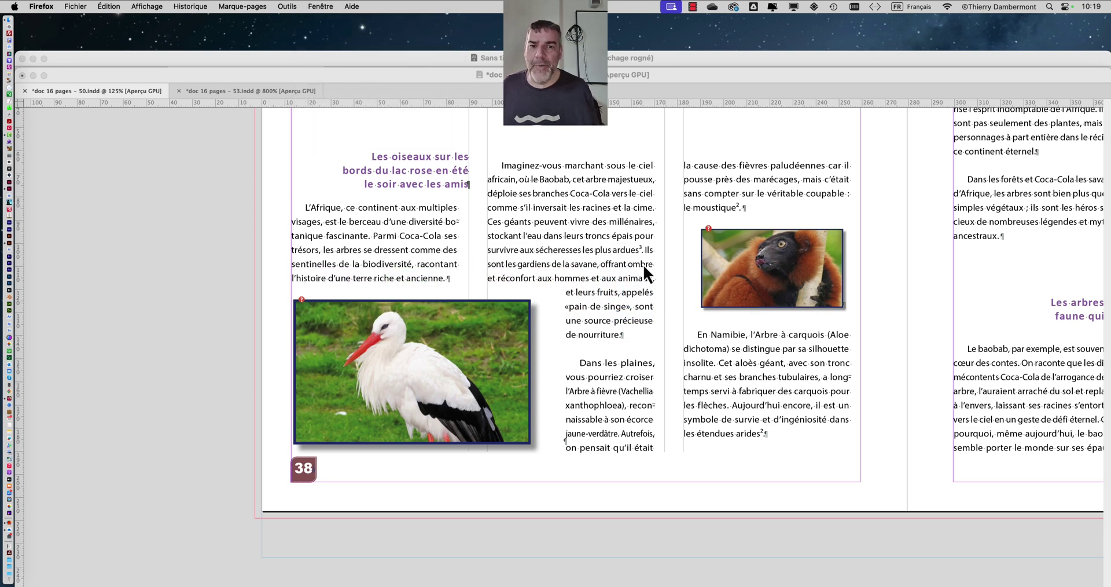
# Step: Return from the opened SVG to the Wikipedia page "Logo Jaguar 2024.svg" and view its preview
pyautogui.click(744, 26)
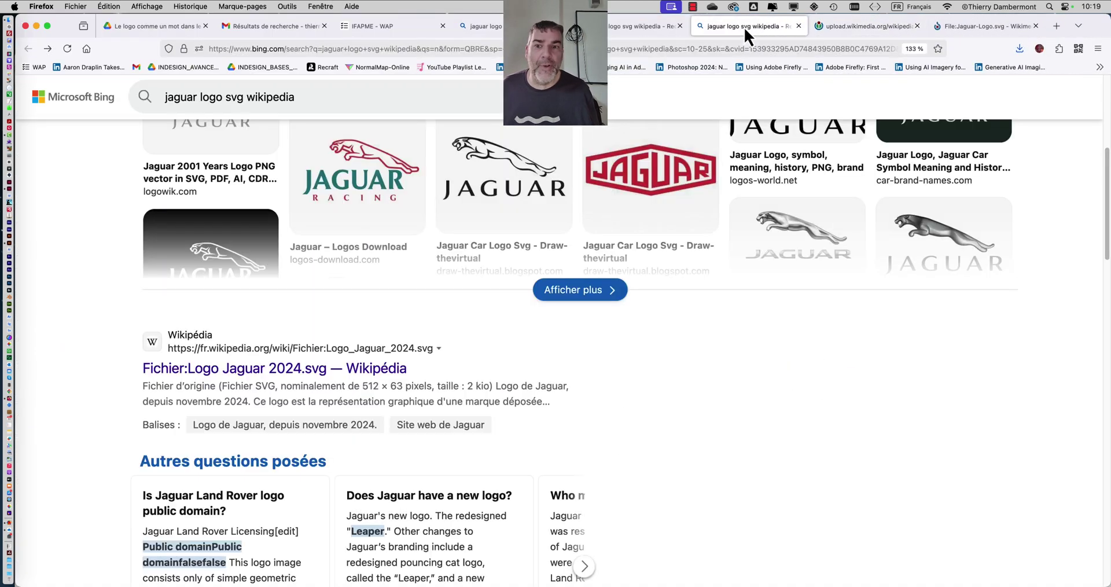
pyautogui.click(866, 28)
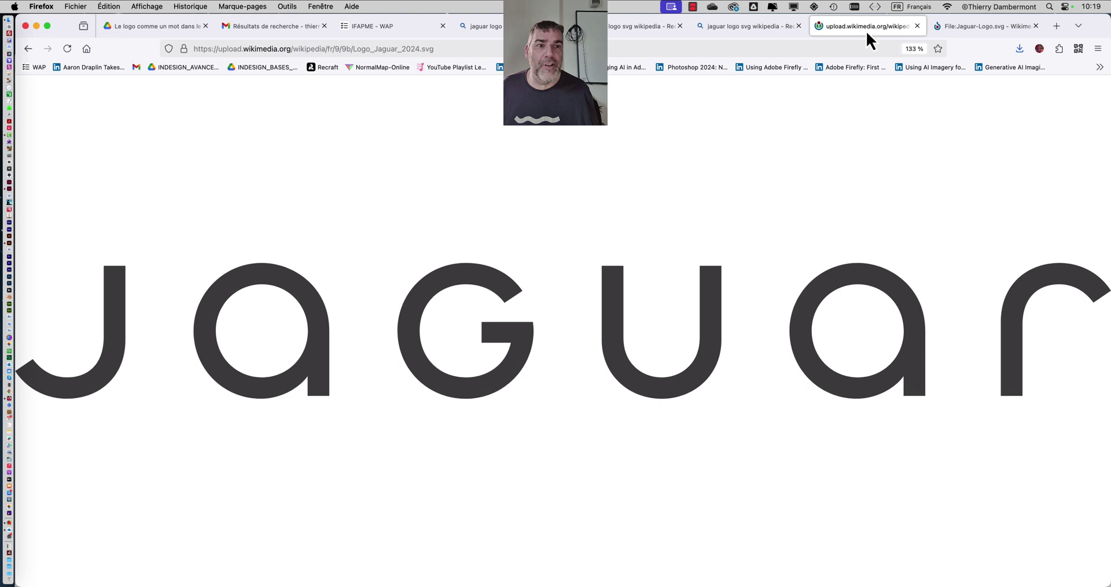
pyautogui.click(30, 49)
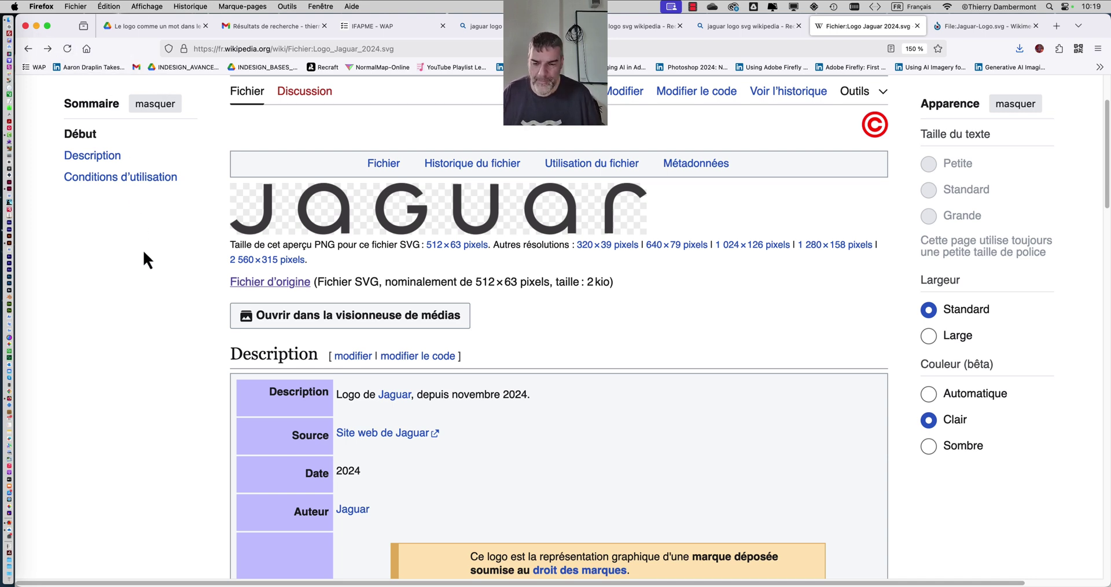
pyautogui.scroll(3, 559, 353)
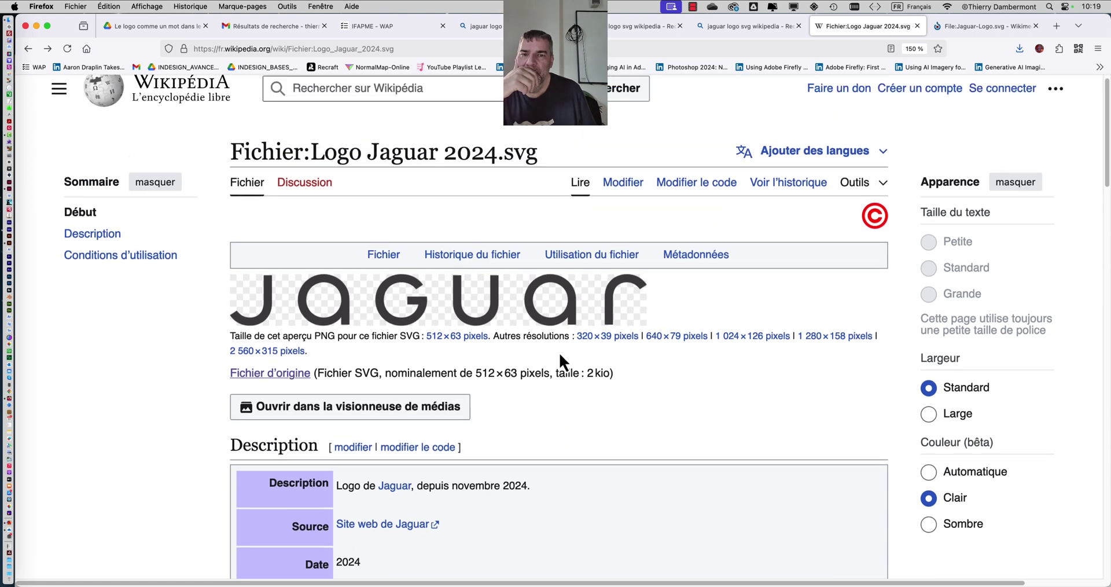
# Step: Switch to InDesign and place Logo_Jaguar_2024.svg from the m11j30 folder on the pasteboard beside page 38, about 58 mm wide
pyautogui.press('super+Tab')
pyautogui.press('super+Tab')
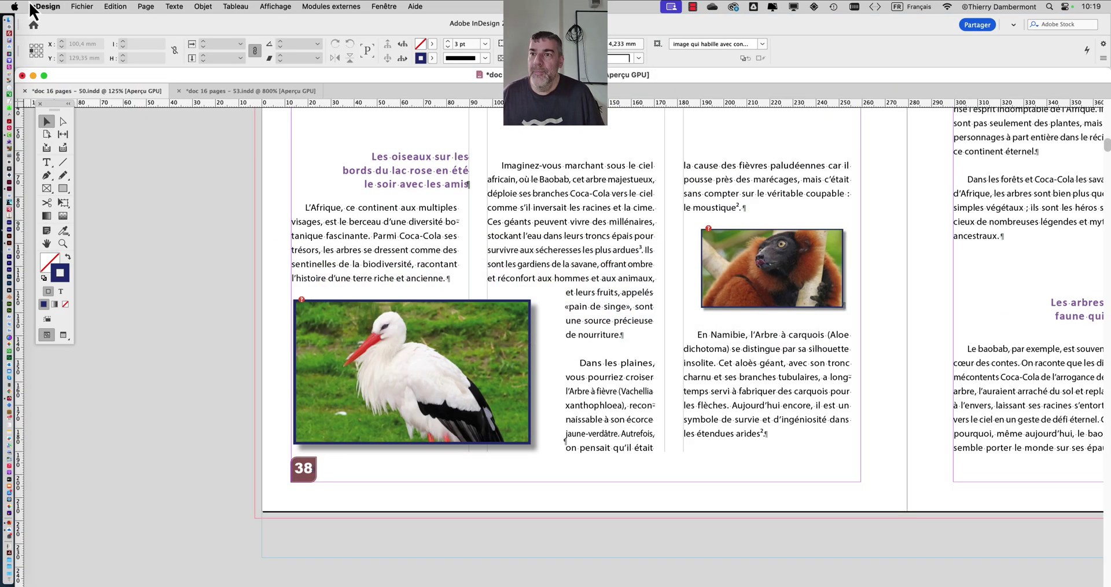
pyautogui.click(82, 6)
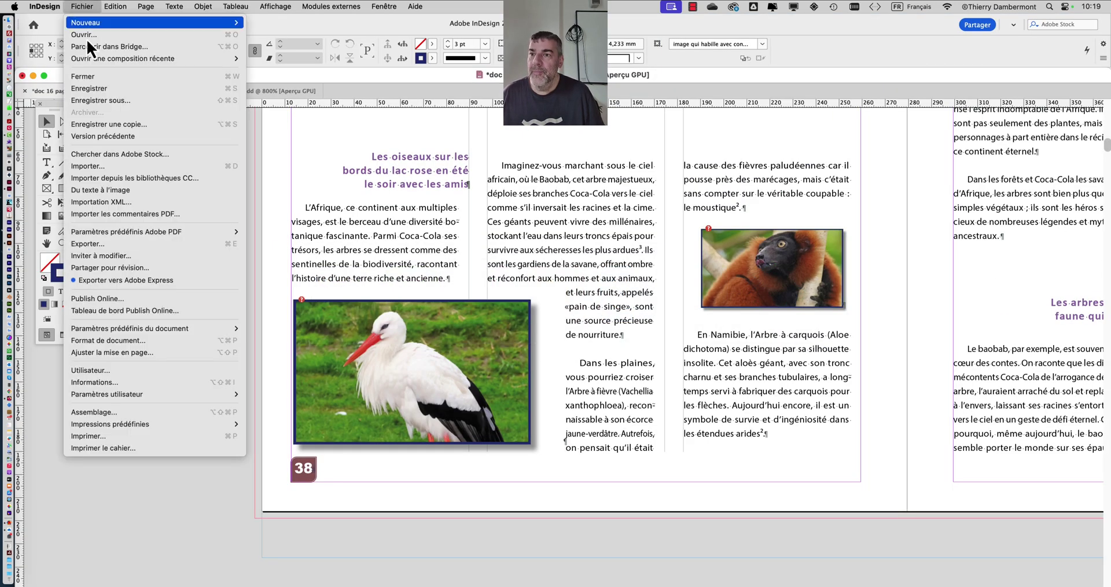
pyautogui.click(134, 165)
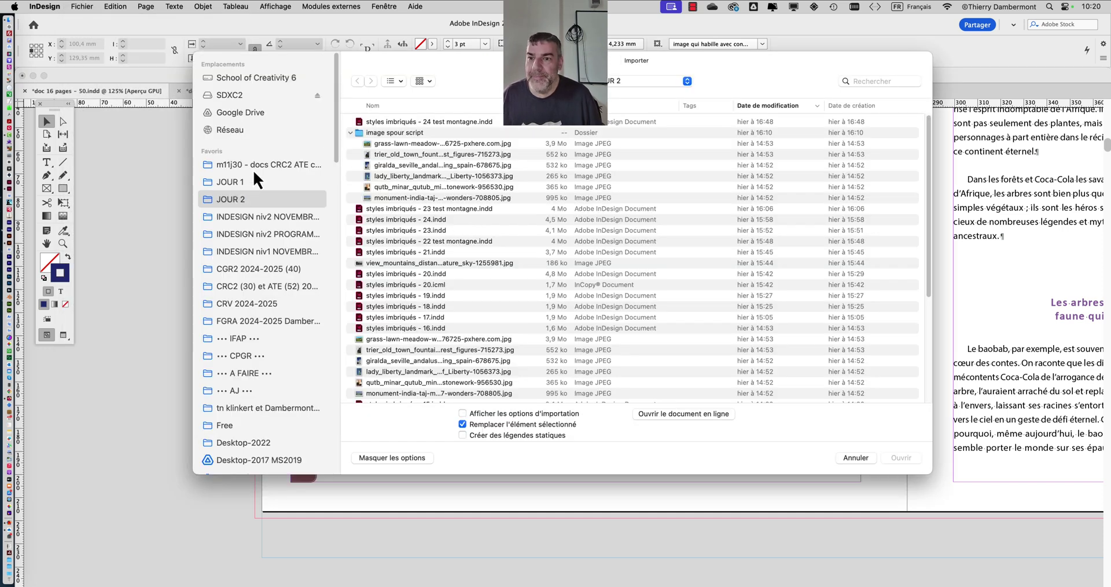
pyautogui.click(253, 168)
pyautogui.click(412, 122)
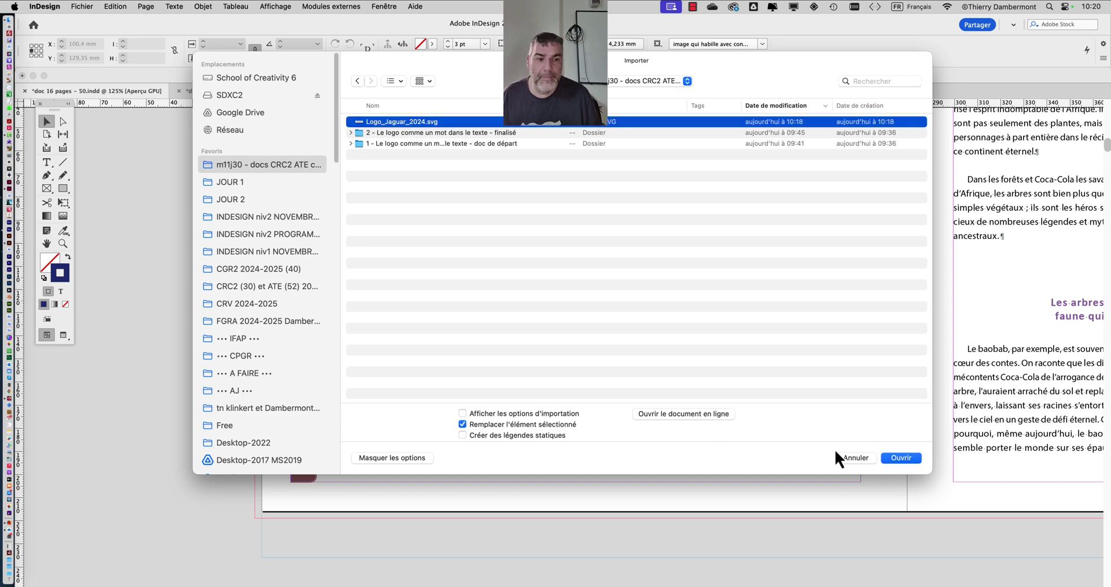
pyautogui.click(890, 458)
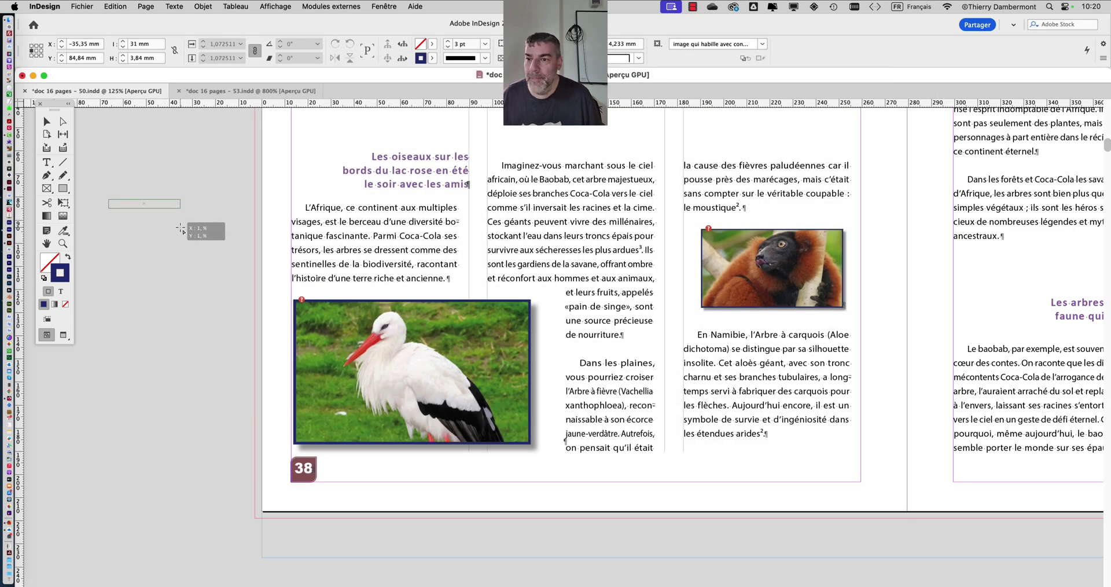
pyautogui.moveTo(180, 229); pyautogui.dragTo(272, 249)
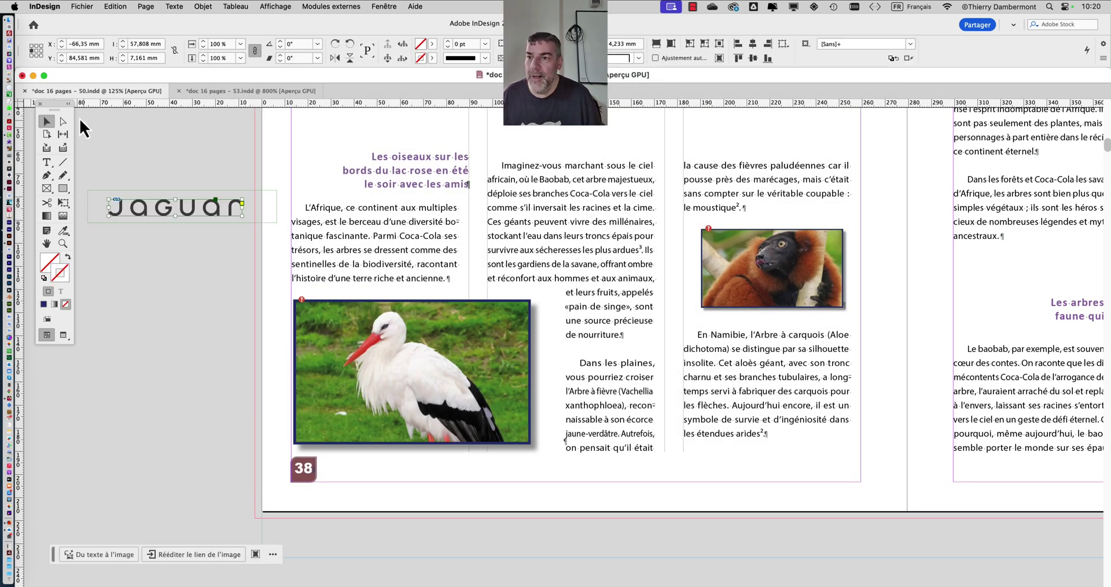
# Step: Display the object styles beside the placed logo and reapply [Sans] to the logo, clearing its overrides
pyautogui.scroll(2, 105, 207)
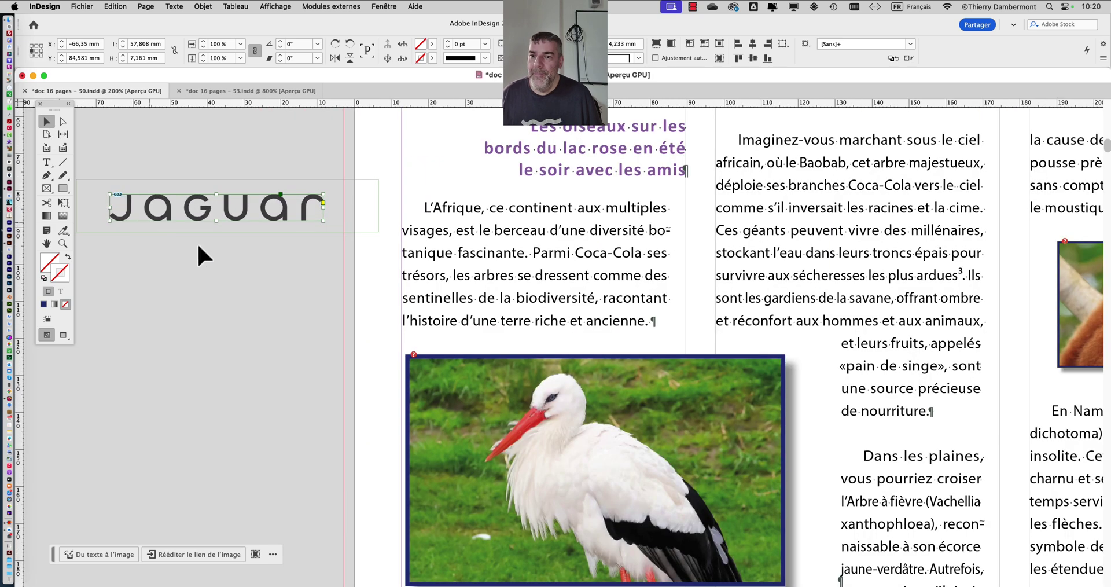
pyautogui.moveTo(219, 282); pyautogui.dragTo(332, 267)
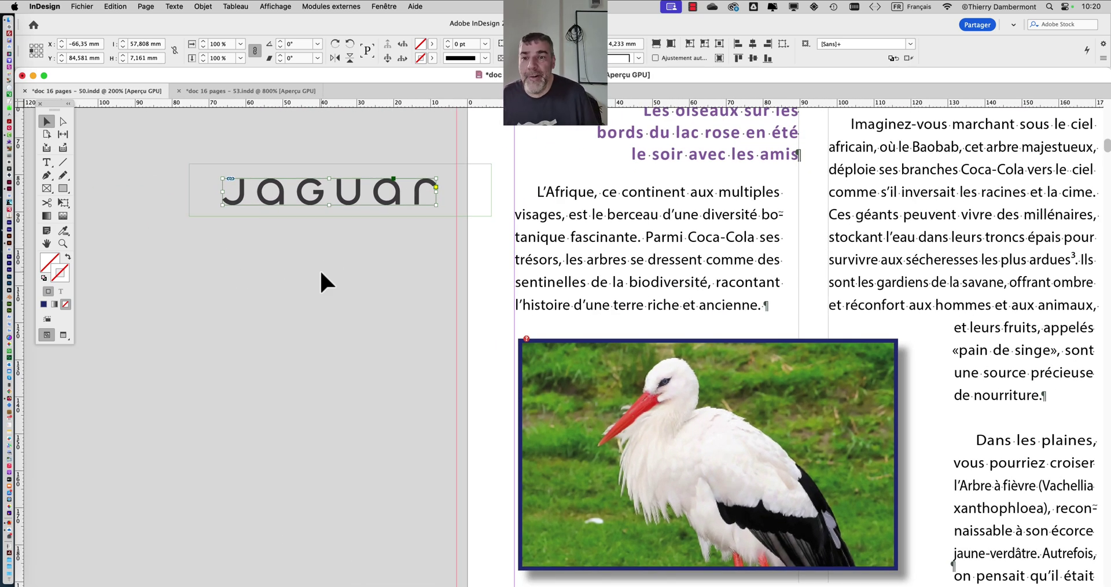
pyautogui.click(378, 3)
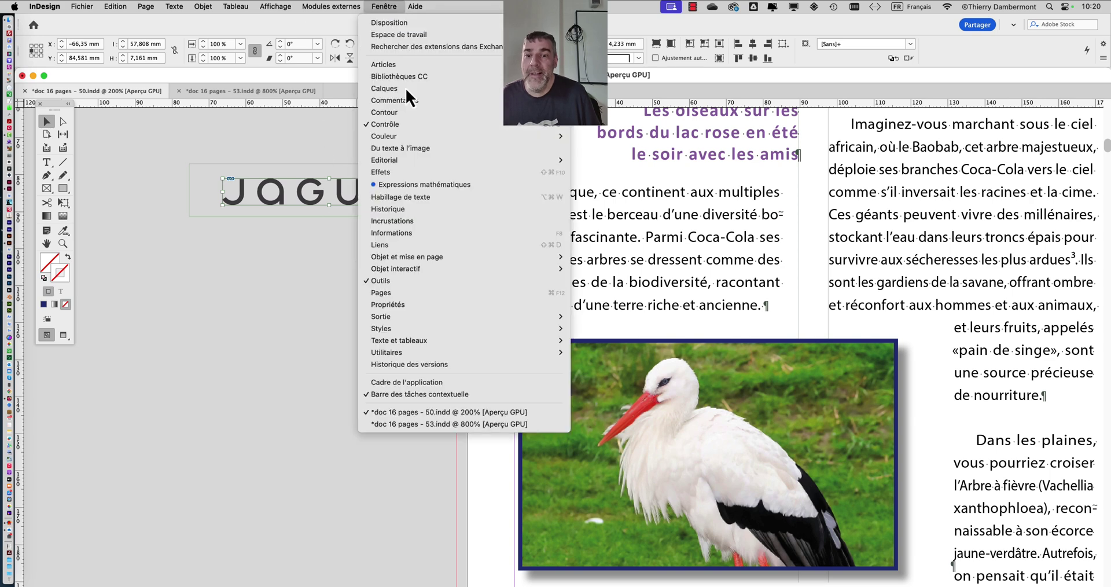
pyautogui.moveTo(435, 330)
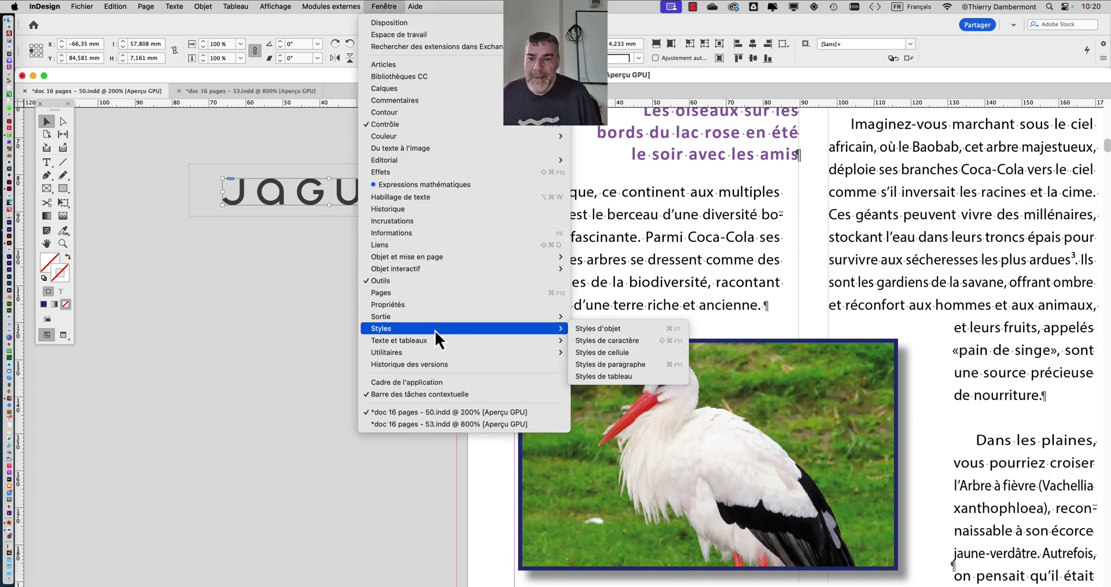
pyautogui.click(608, 328)
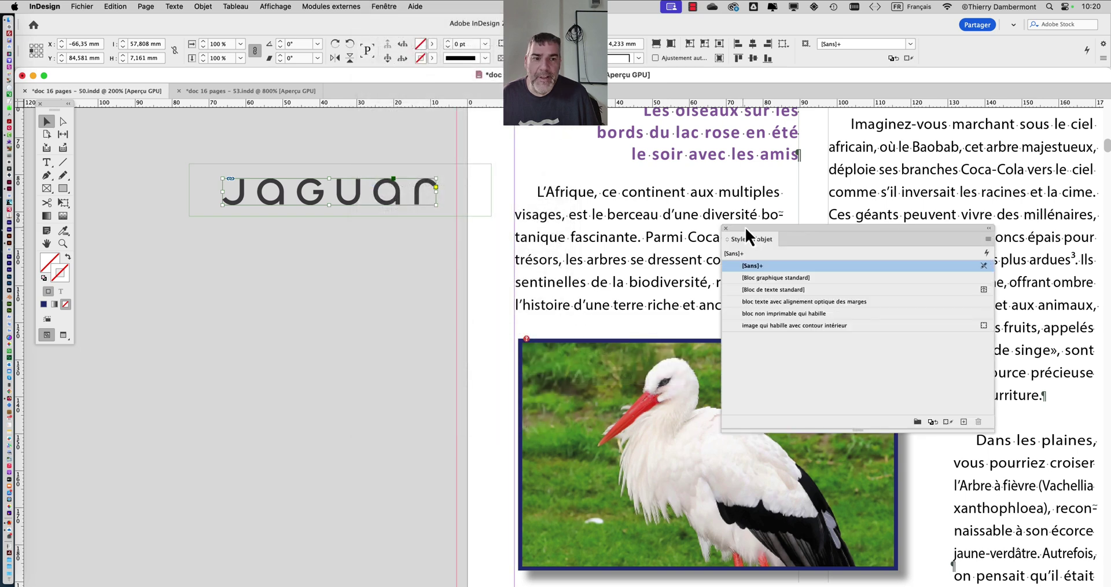
pyautogui.moveTo(746, 227); pyautogui.dragTo(353, 228)
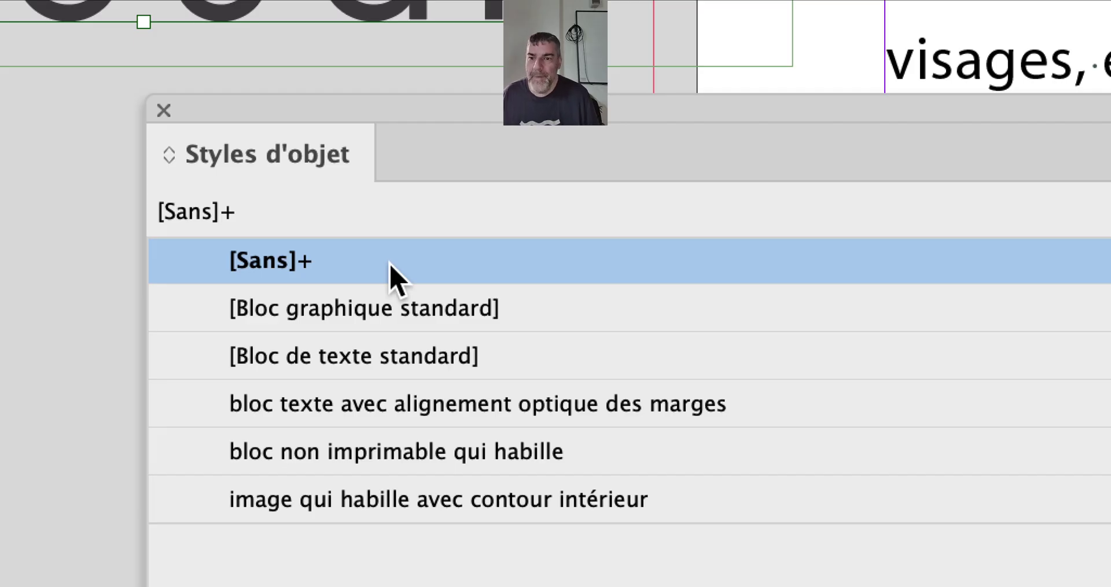
pyautogui.keyDown('alt'); pyautogui.click(390, 265); pyautogui.keyUp('alt')
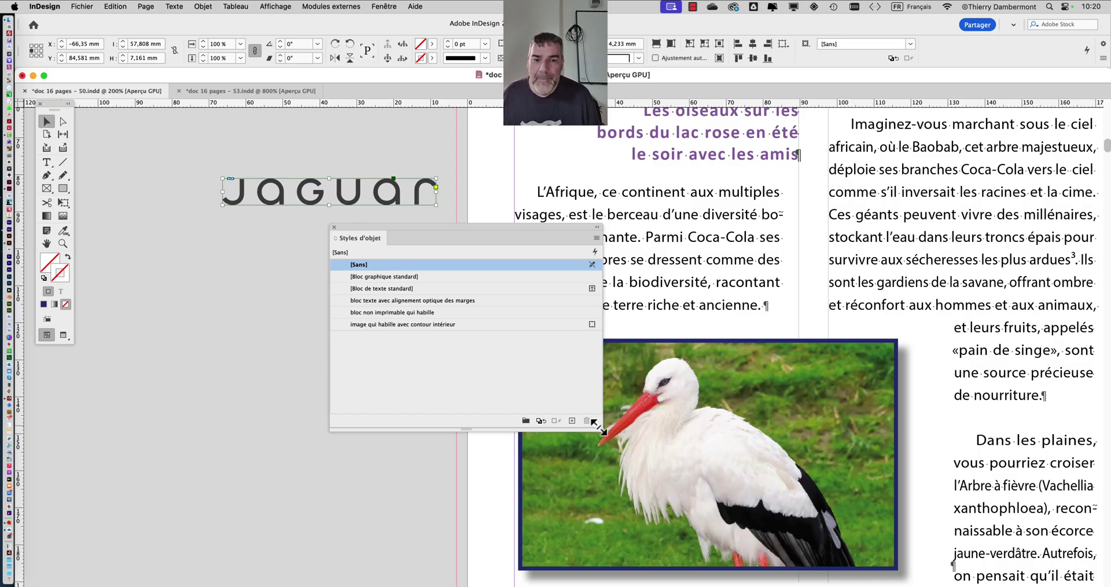
# Step: Make [Bloc graphique standard] the default object style for new graphic objects in place of "image qui habille avec contour intérieur"
pyautogui.moveTo(595, 426); pyautogui.dragTo(536, 371)
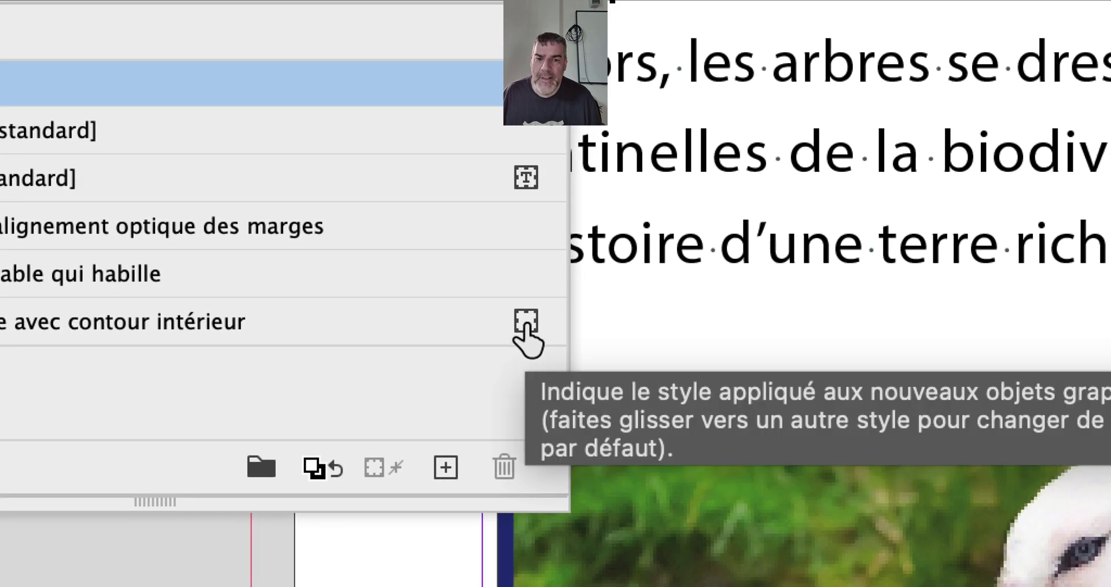
pyautogui.moveTo(526, 329); pyautogui.dragTo(525, 138)
pyautogui.moveTo(526, 298); pyautogui.dragTo(513, 302)
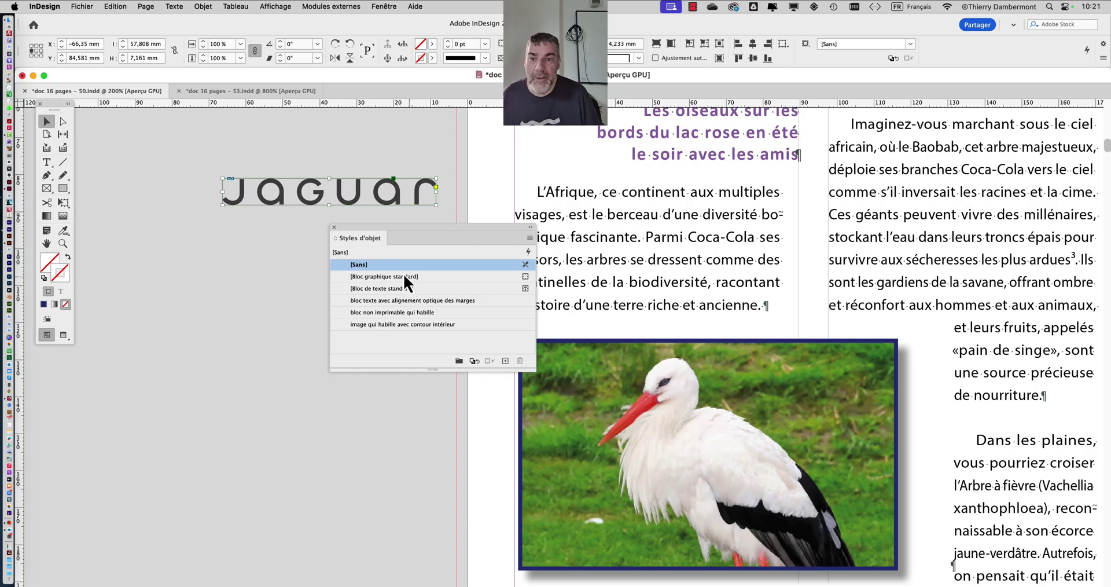
# Step: Move the object styles list clear of the logo and delete the placed Jaguar logo from the pasteboard
pyautogui.moveTo(391, 228); pyautogui.dragTo(528, 246)
pyautogui.click(308, 245)
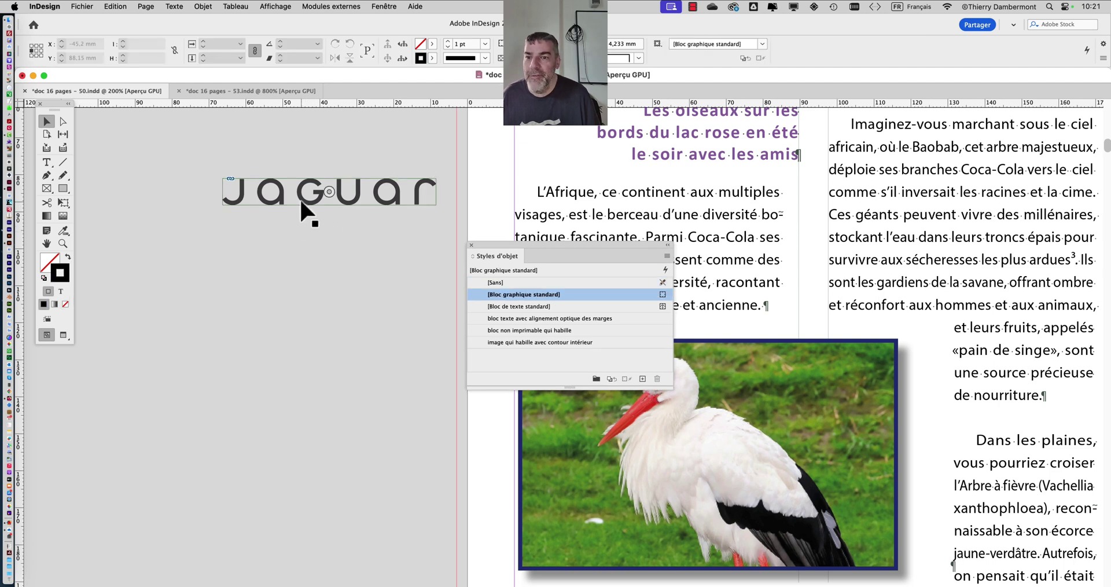
pyautogui.click(301, 201)
pyautogui.press('Delete')
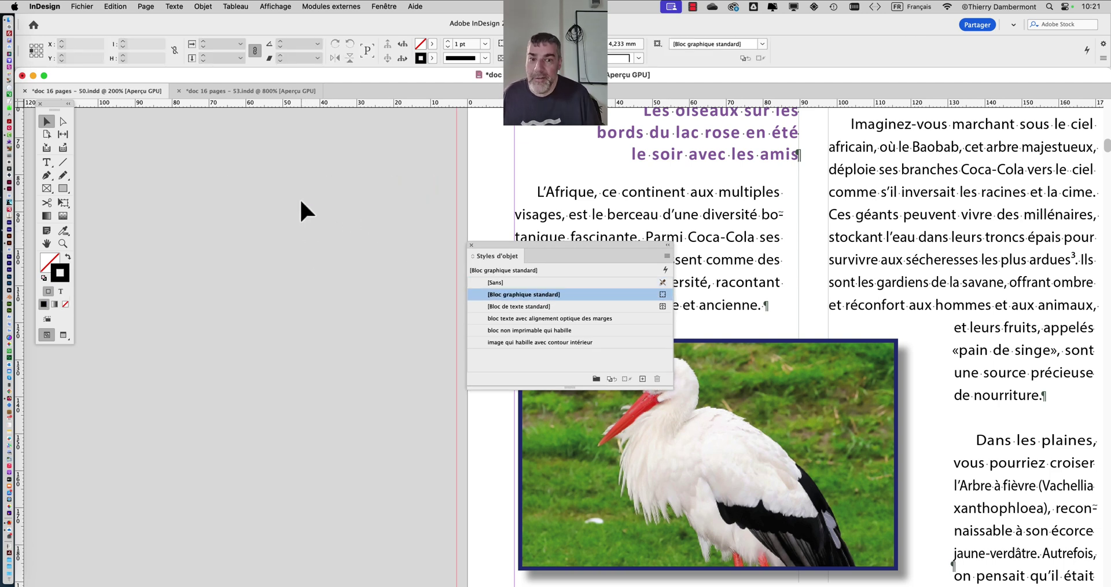
# Step: Place Logo_Jaguar_2024.svg again on the pasteboard beside page 38, about 58 mm wide, and move the object styles list below it
pyautogui.click(86, 6)
pyautogui.click(104, 168)
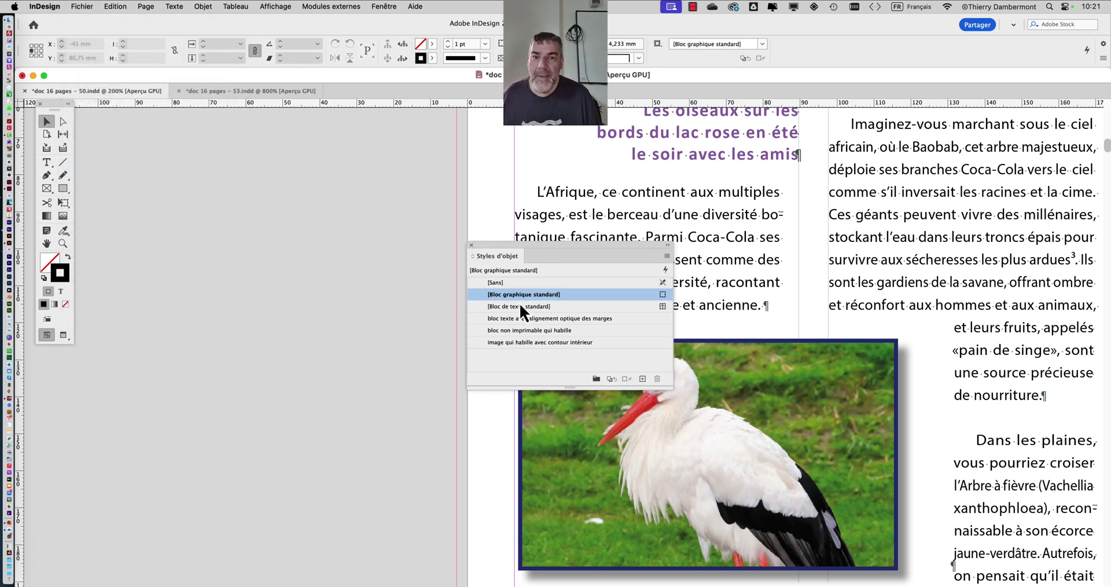
pyautogui.click(401, 124)
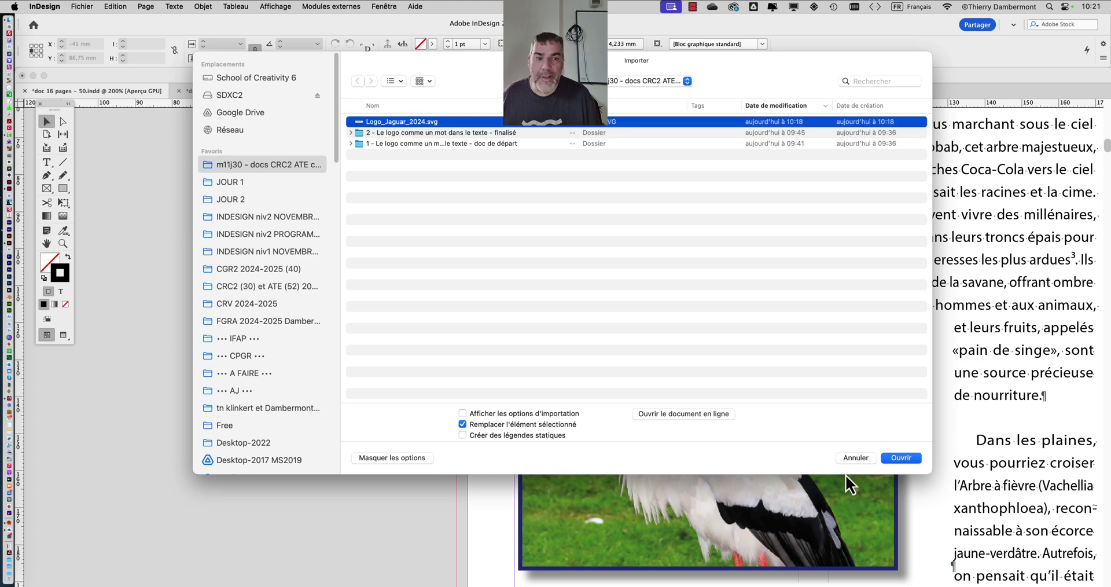
pyautogui.click(900, 458)
pyautogui.moveTo(196, 204); pyautogui.dragTo(411, 271)
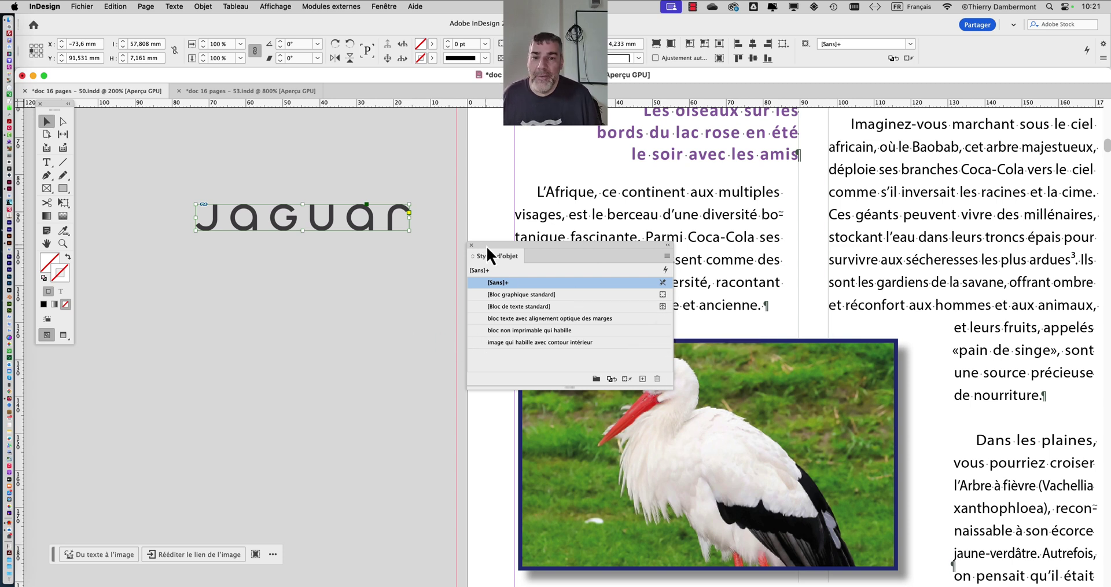
pyautogui.moveTo(488, 247); pyautogui.dragTo(392, 270)
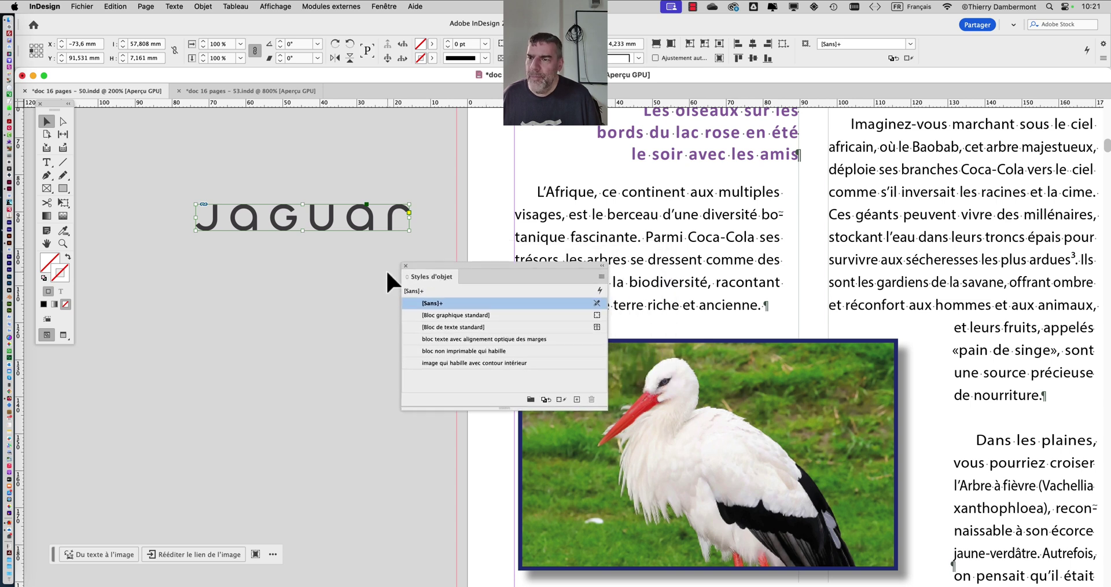
pyautogui.moveTo(466, 265); pyautogui.dragTo(361, 290)
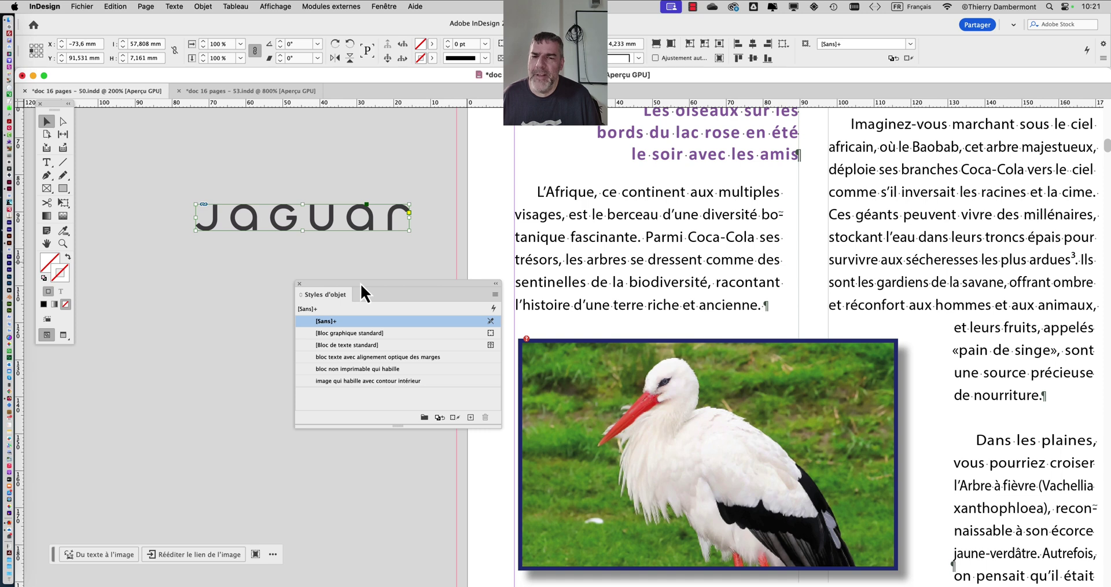
# Step: Check the paragraph styles and the character styles in turn, closing each list, and move the object styles list further from the logo
pyautogui.click(181, 5)
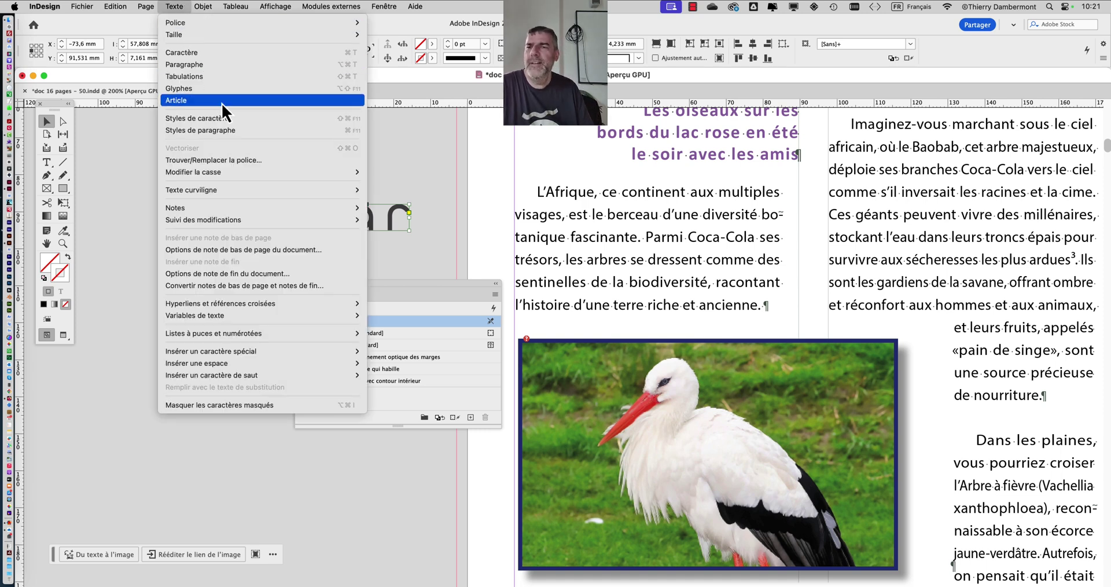
pyautogui.click(232, 129)
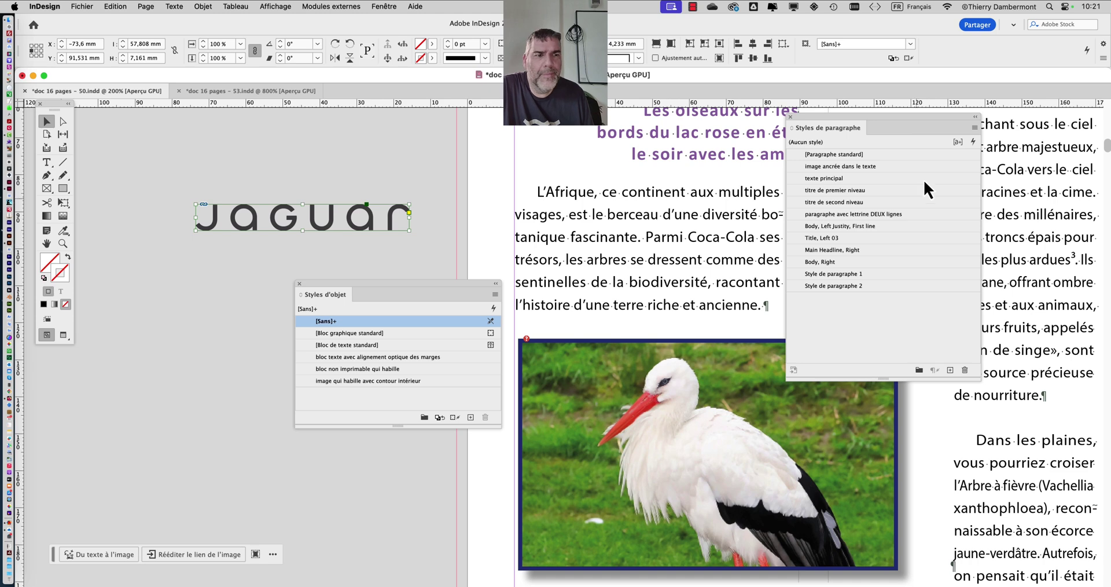
pyautogui.click(790, 117)
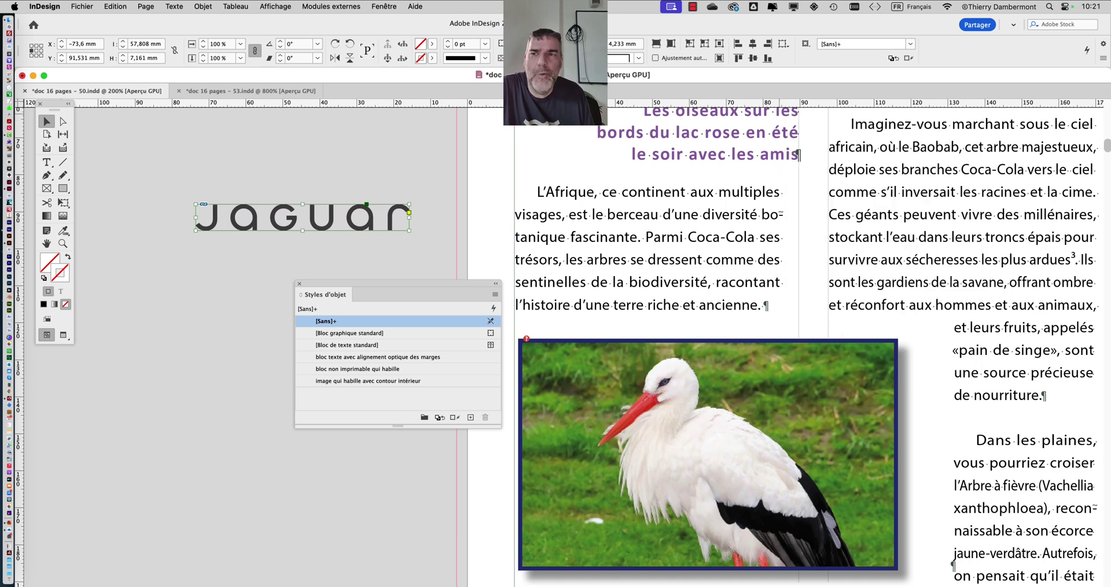
pyautogui.click(180, 6)
pyautogui.click(207, 116)
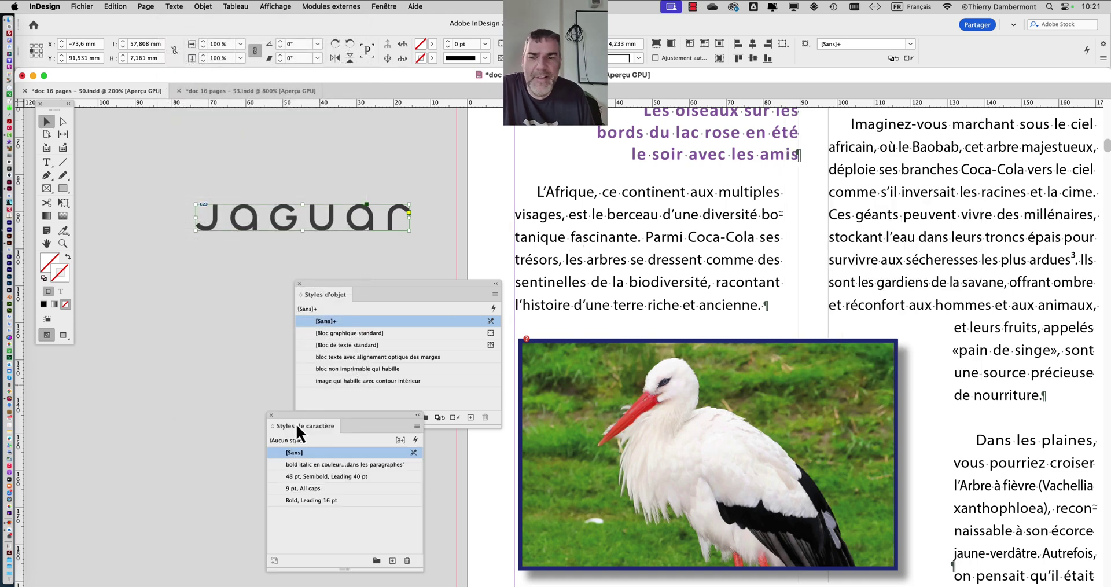
pyautogui.moveTo(299, 416); pyautogui.dragTo(625, 232)
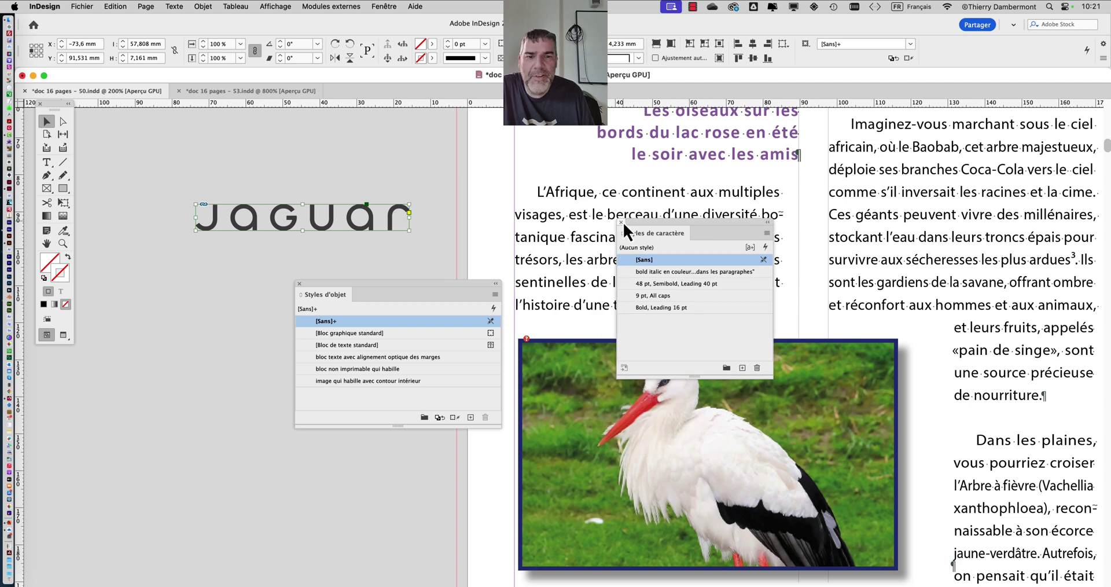
pyautogui.click(622, 222)
pyautogui.moveTo(404, 287); pyautogui.dragTo(301, 345)
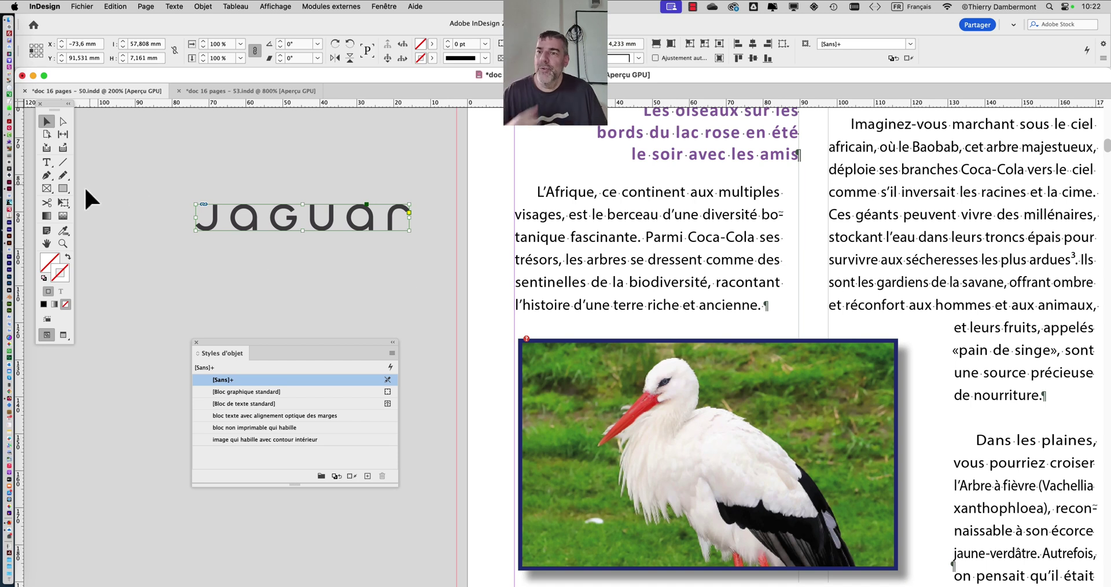
# Step: Scale the Jaguar logo with the Free Transform tool to about 30.5 mm wide, comparing its size against the first line of body text
pyautogui.click(63, 202)
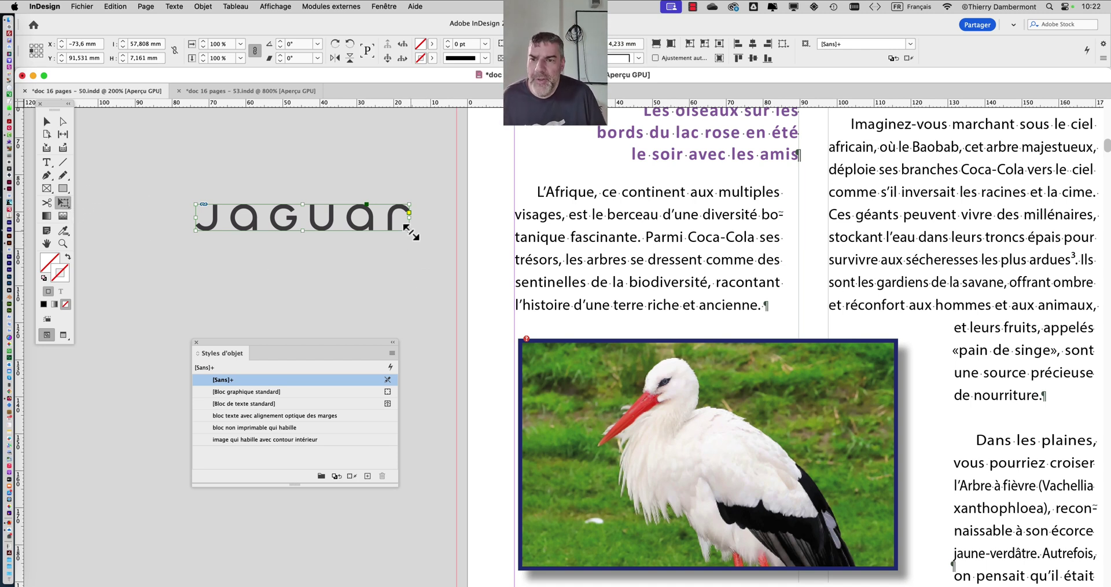
pyautogui.moveTo(409, 230); pyautogui.dragTo(762, 181)
pyautogui.scroll(4, 762, 181)
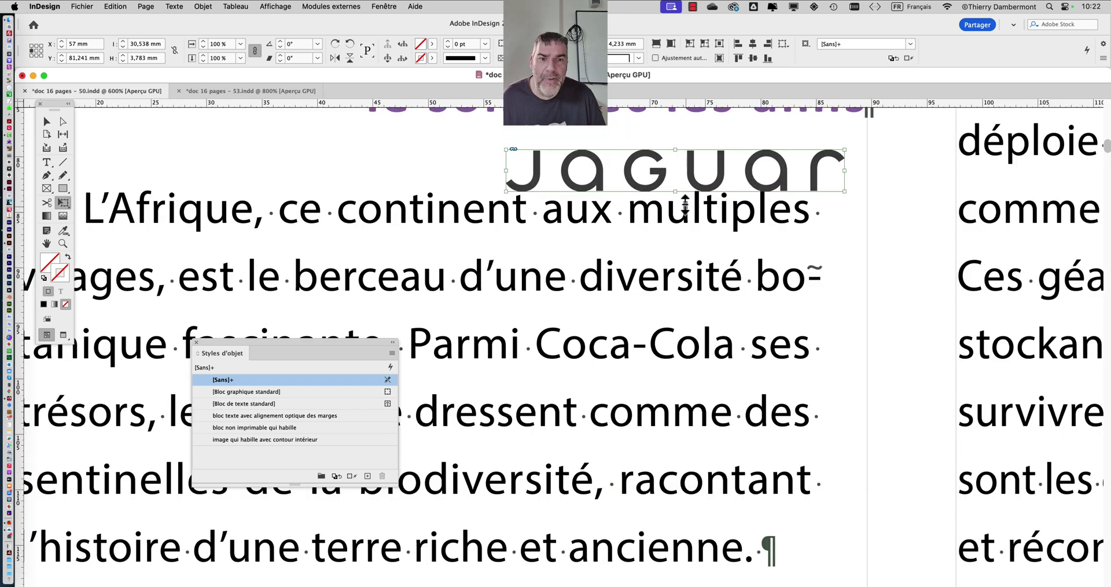
pyautogui.moveTo(695, 183); pyautogui.dragTo(572, 224)
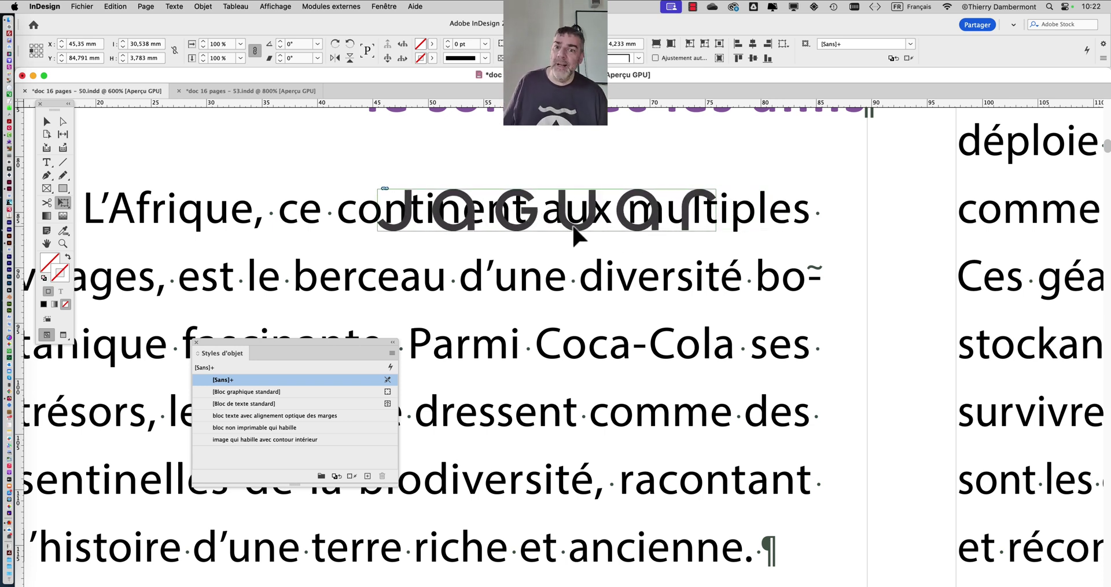
pyautogui.moveTo(369, 349); pyautogui.dragTo(992, 398)
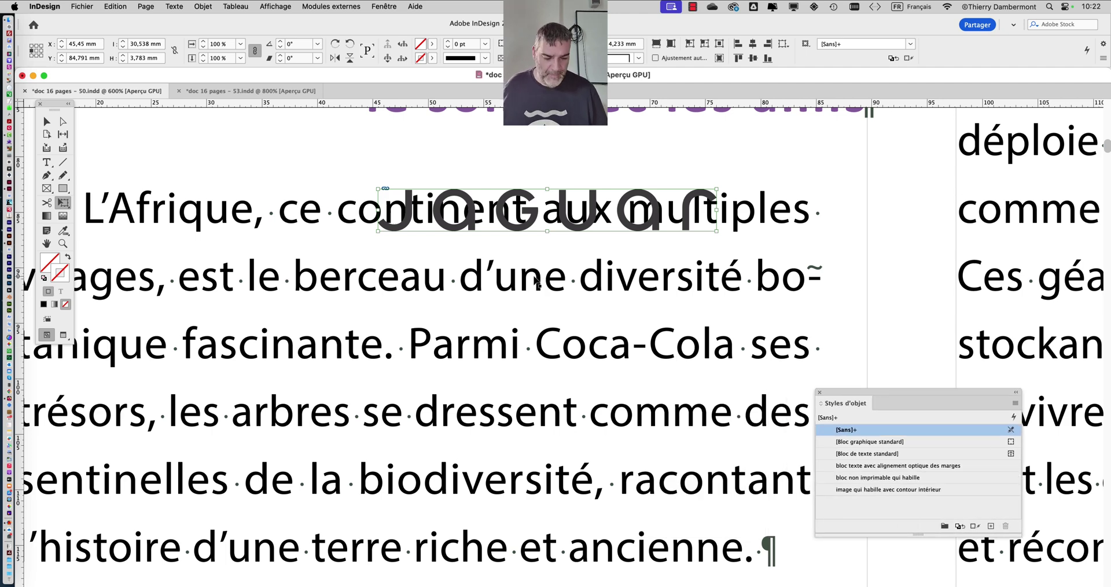
# Step: Move the reduced Jaguar logo back onto the pasteboard beside page 38 and copy it
pyautogui.press('super+minus')
pyautogui.press('super+minus')
pyautogui.press('super+minus')
pyautogui.press('super+minus')
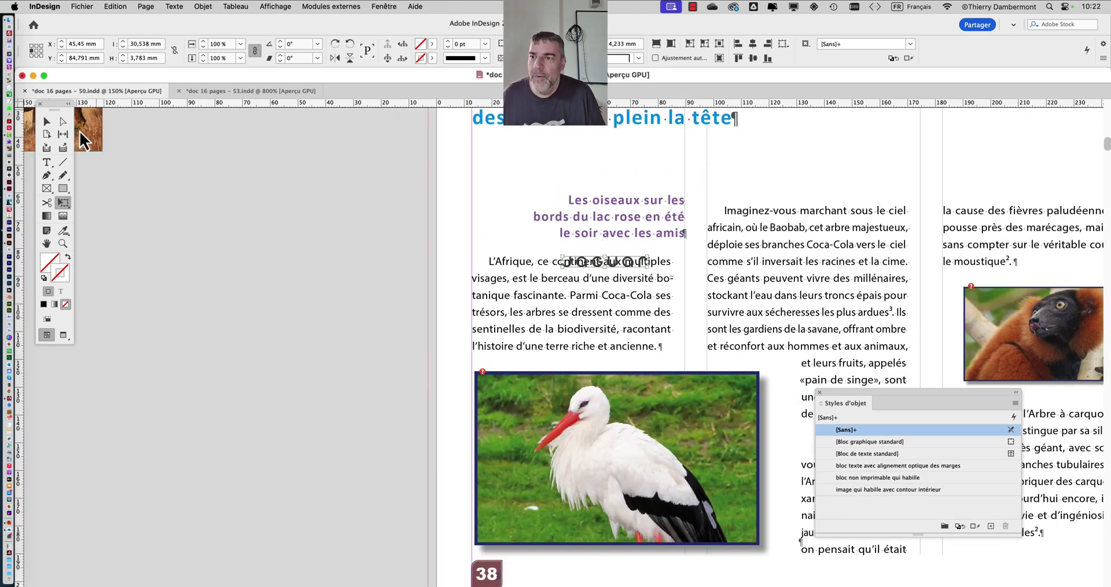
pyautogui.click(47, 121)
pyautogui.moveTo(613, 255); pyautogui.dragTo(286, 246)
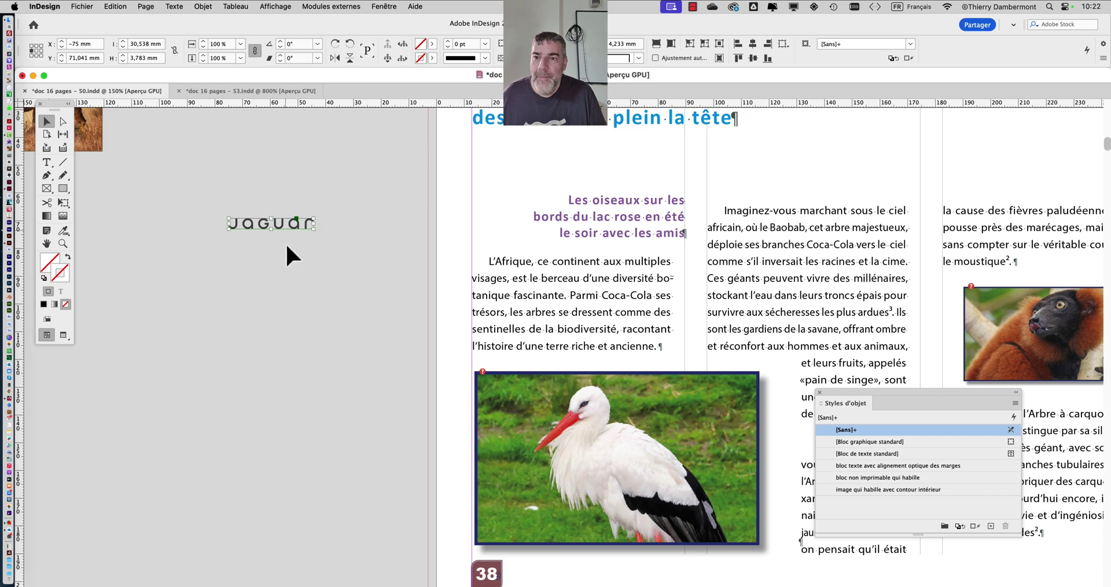
pyautogui.click(123, 7)
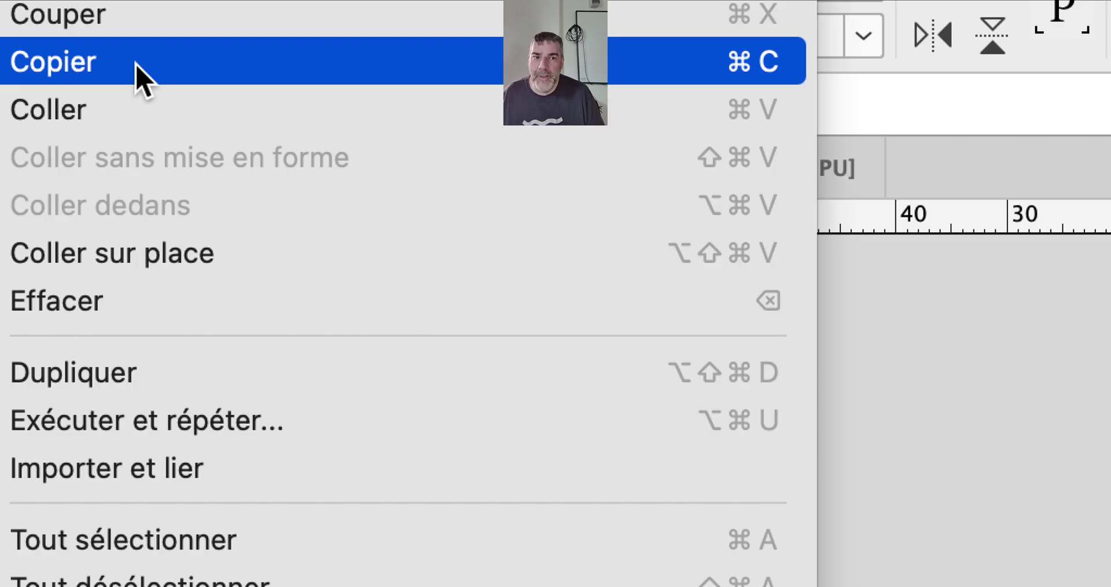
pyautogui.click(137, 65)
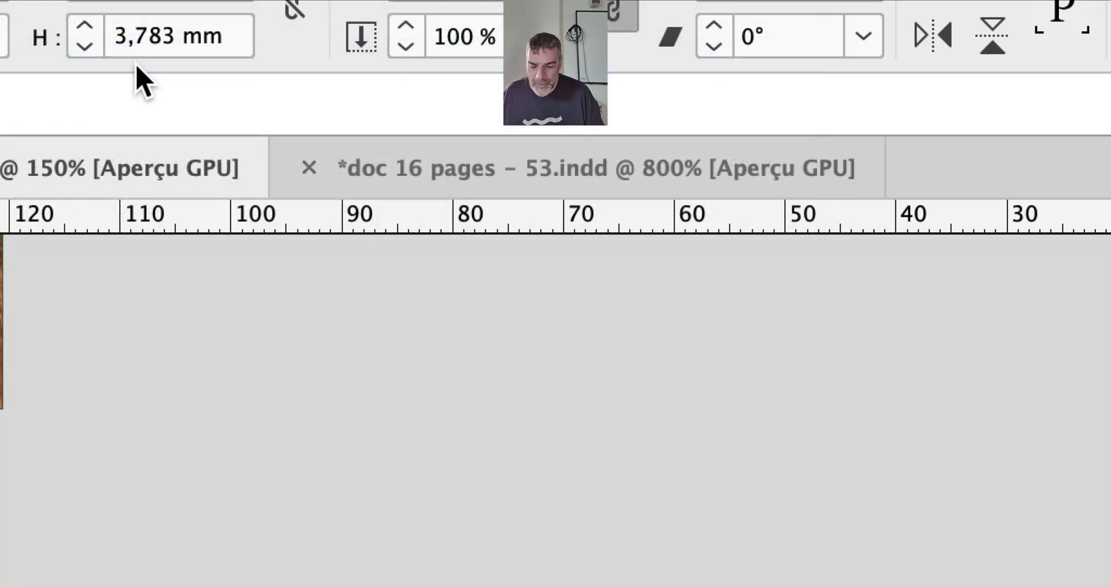
# Step: Paste the logo into the second column's text as an inline object, just before "vivre" in "Ces géants peuvent vivre"
pyautogui.scroll(2, 652, 270)
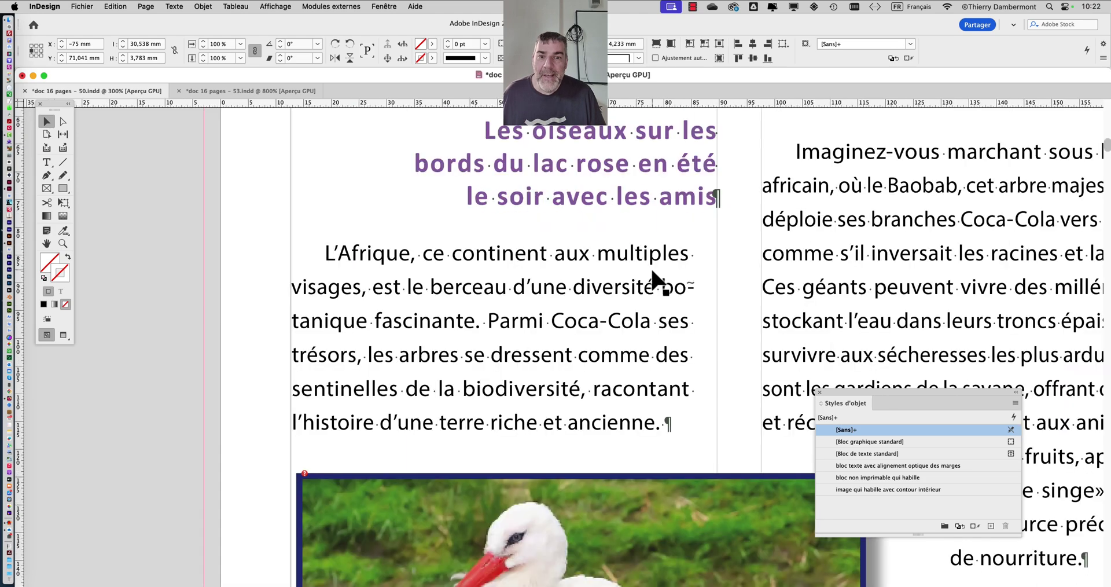
pyautogui.click(48, 164)
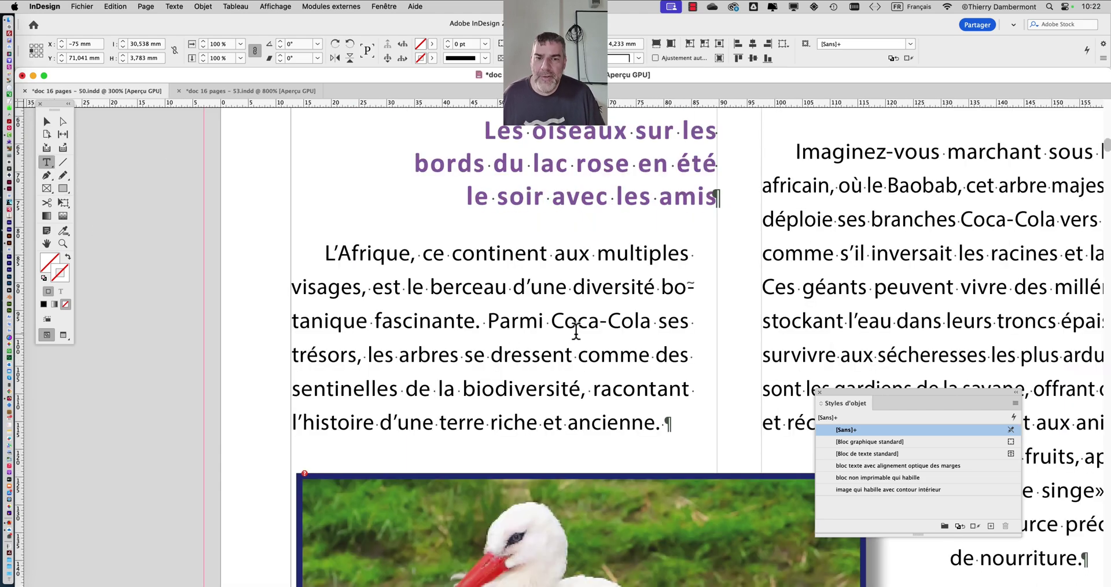
pyautogui.press('Escape')
pyautogui.moveTo(852, 287); pyautogui.dragTo(509, 251)
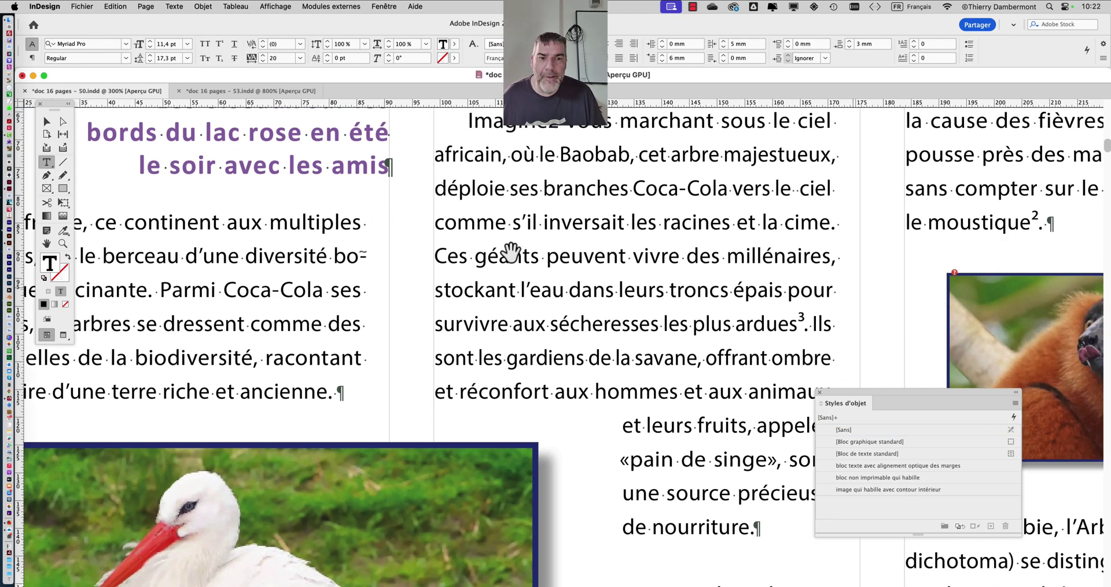
pyautogui.scroll(4, 603, 261)
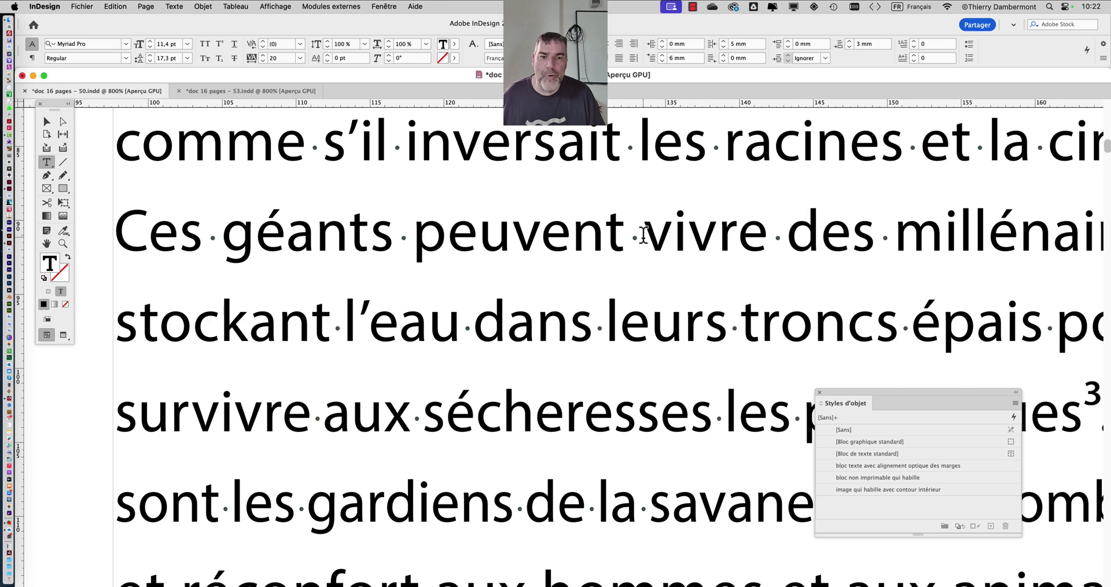
pyautogui.click(643, 234)
pyautogui.click(121, 7)
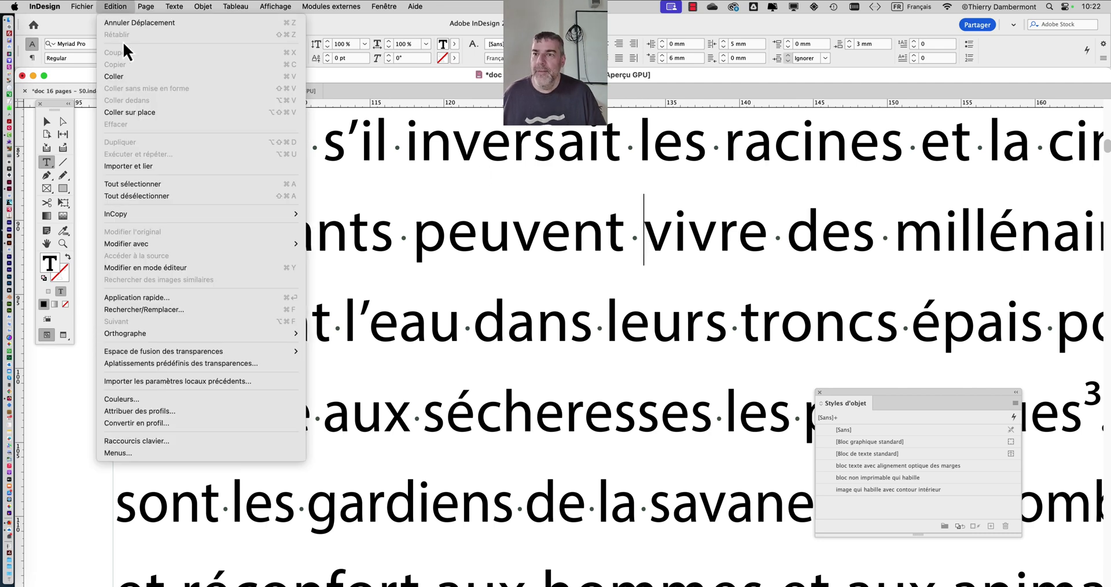
pyautogui.click(128, 77)
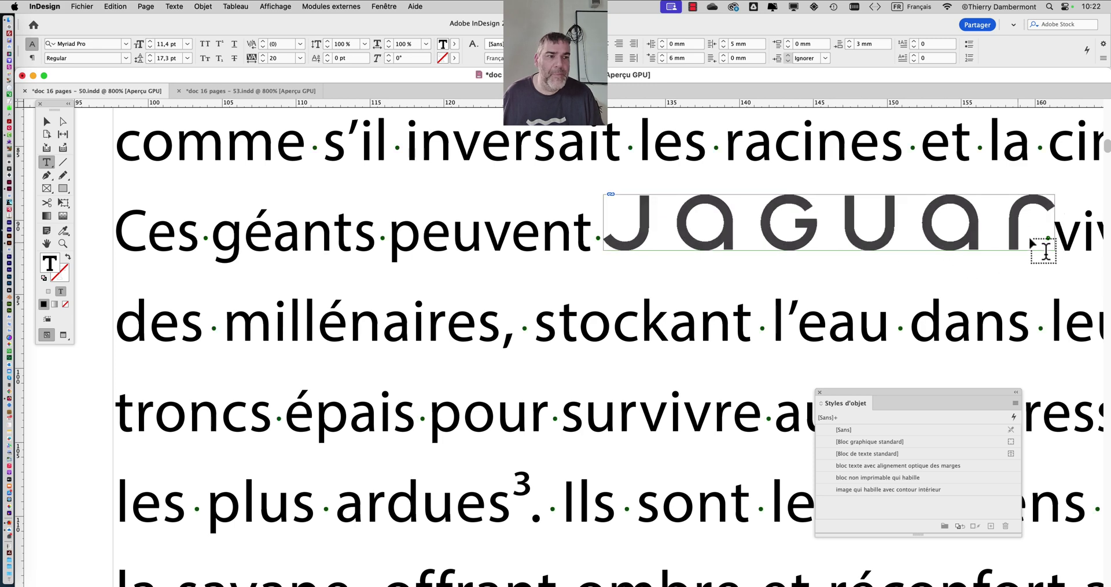
# Step: Select the inline Jaguar logo as a text character, display the character settings, and raise its baseline shift to 1 pt
pyautogui.scroll(1, 1049, 241)
pyautogui.moveTo(693, 240); pyautogui.dragTo(401, 253)
pyautogui.moveTo(494, 290); pyautogui.dragTo(625, 279)
pyautogui.scroll(-1, 612, 285)
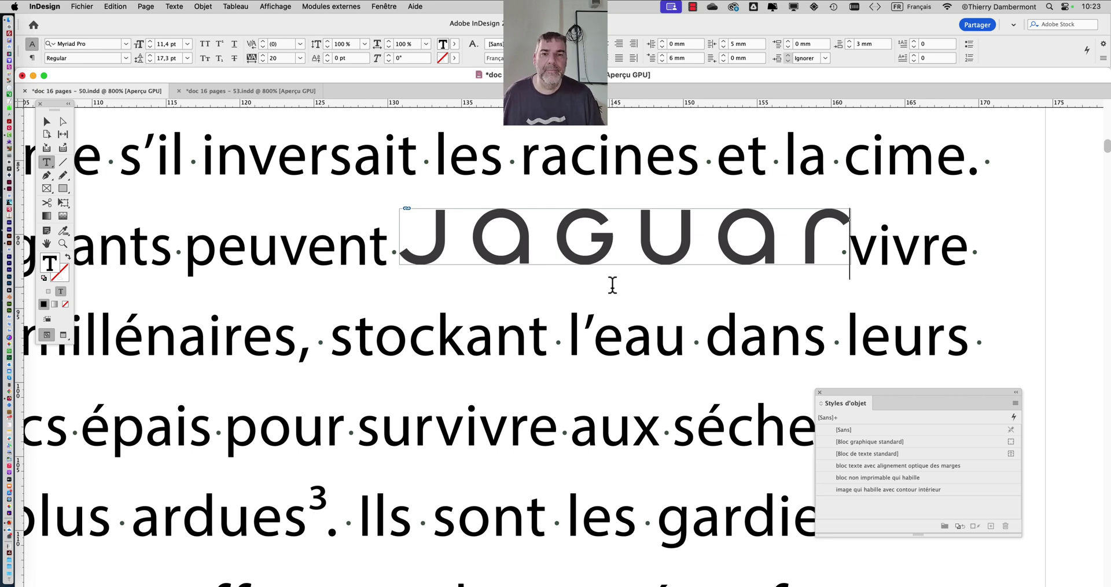
pyautogui.scroll(-2, 675, 296)
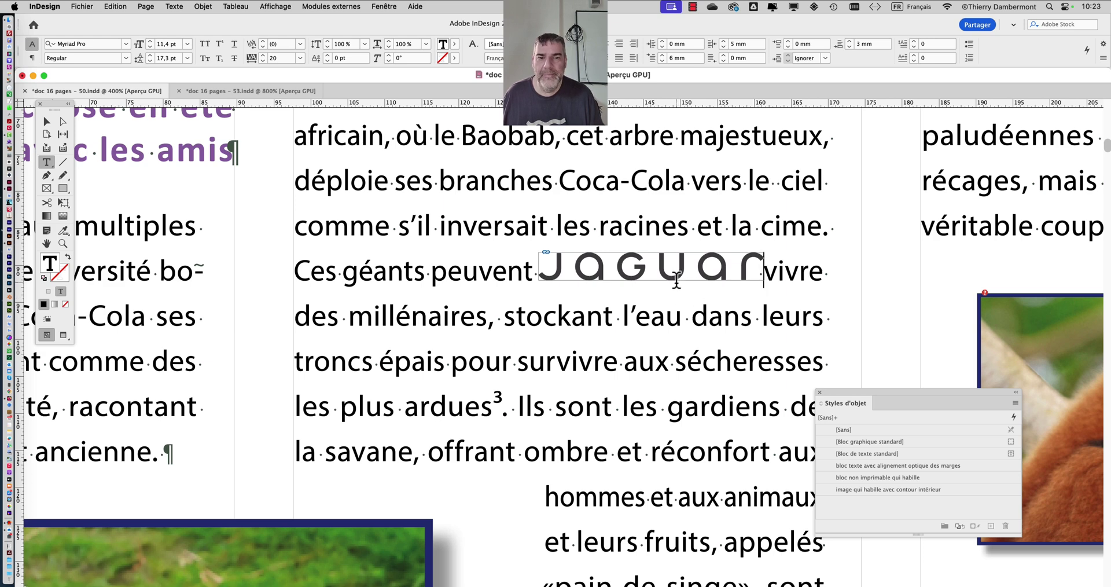
pyautogui.moveTo(764, 269); pyautogui.dragTo(700, 277)
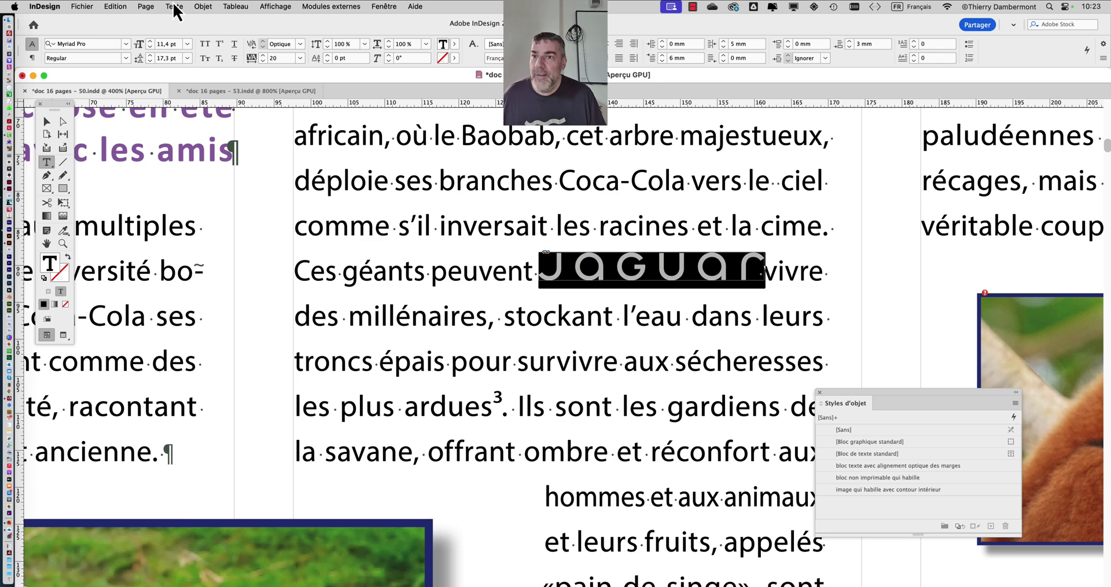
pyautogui.click(174, 10)
pyautogui.click(187, 55)
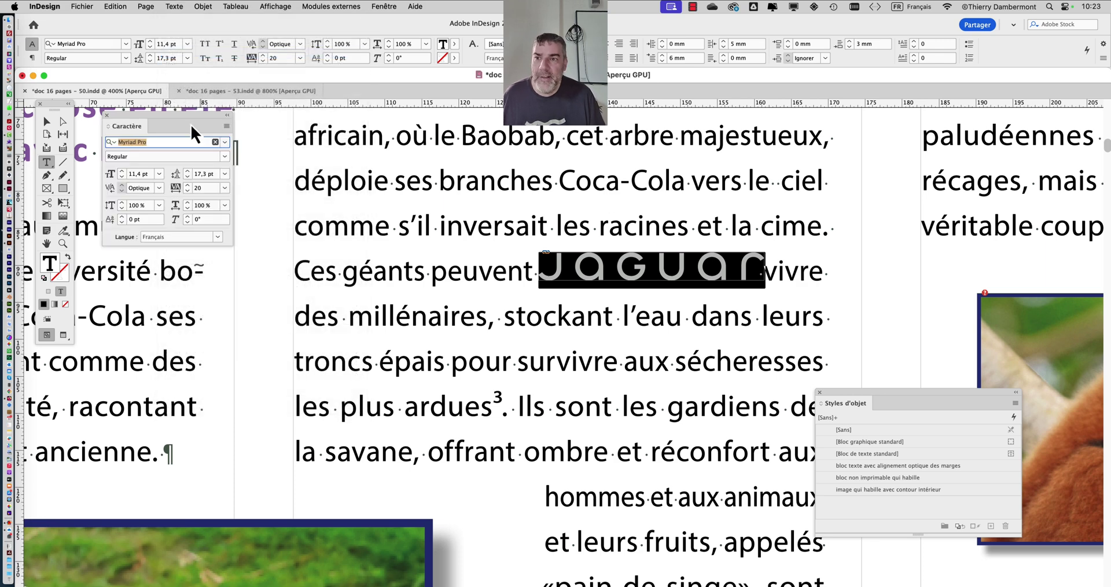
pyautogui.moveTo(181, 116); pyautogui.dragTo(331, 231)
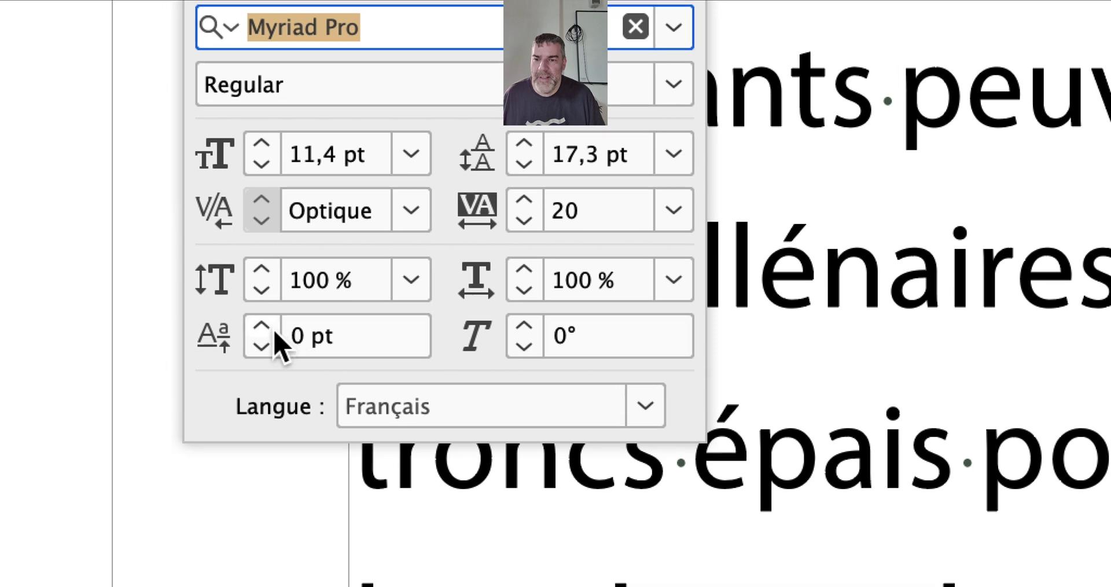
pyautogui.click(265, 327)
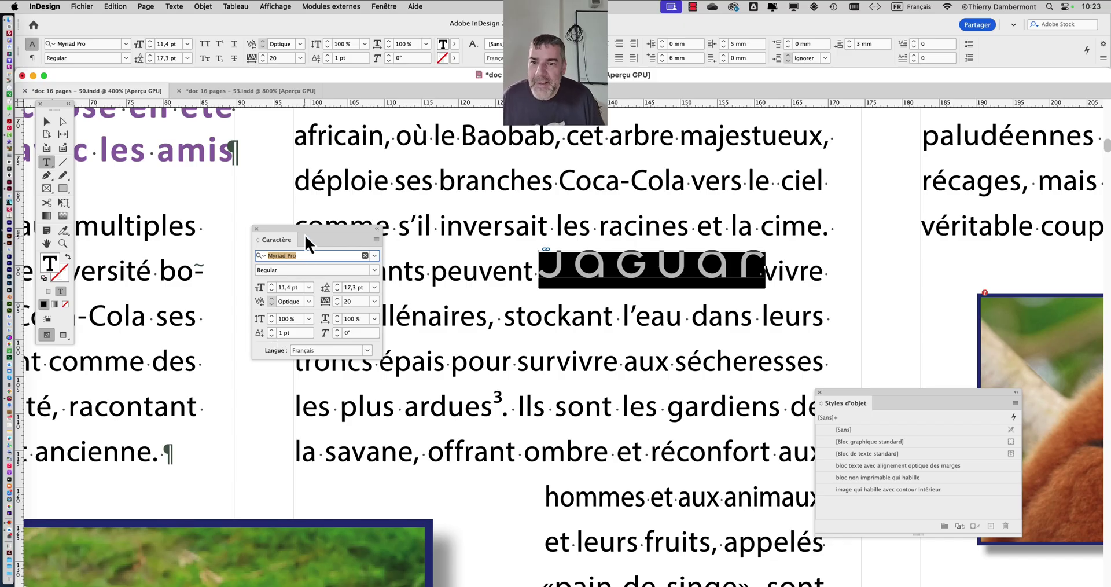
# Step: Lower the inline logo's baseline shift to -2 pt and bring the logo closer to examine its alignment with the text
pyautogui.moveTo(304, 234); pyautogui.dragTo(870, 169)
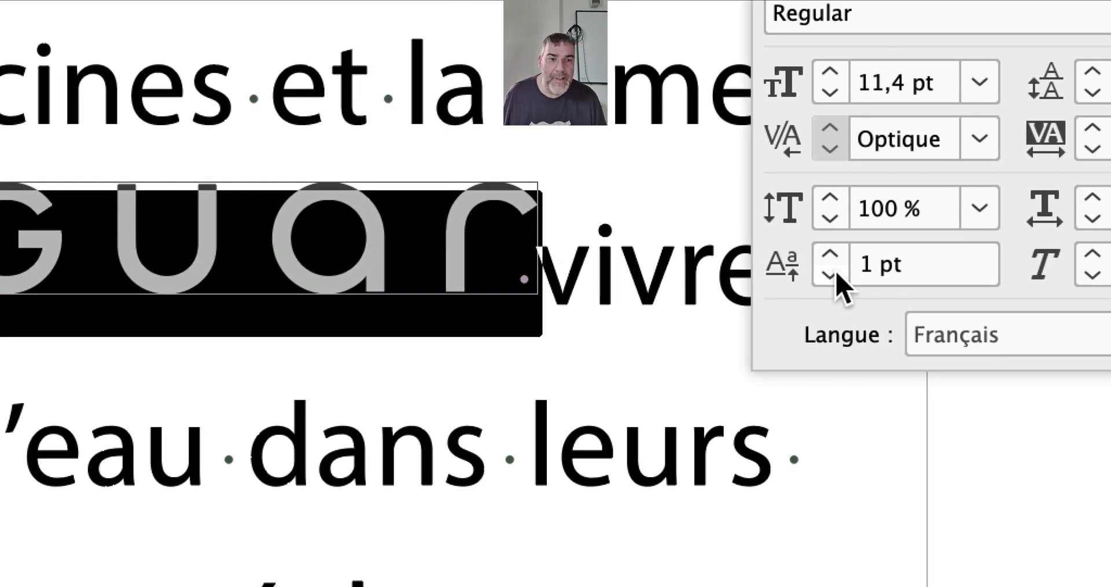
pyautogui.click(877, 290)
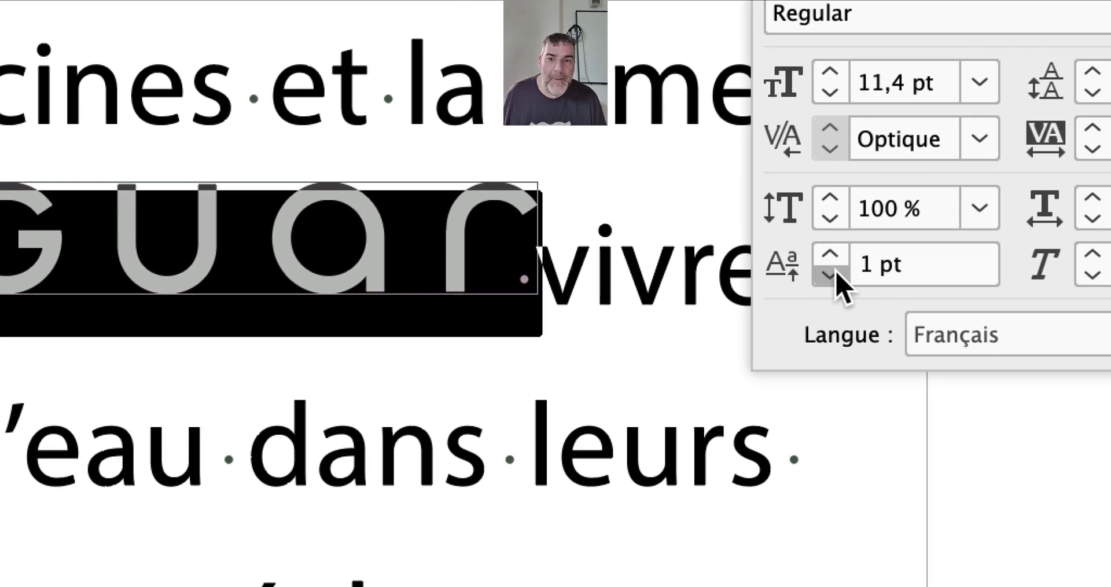
pyautogui.click(837, 274)
pyautogui.click(837, 274)
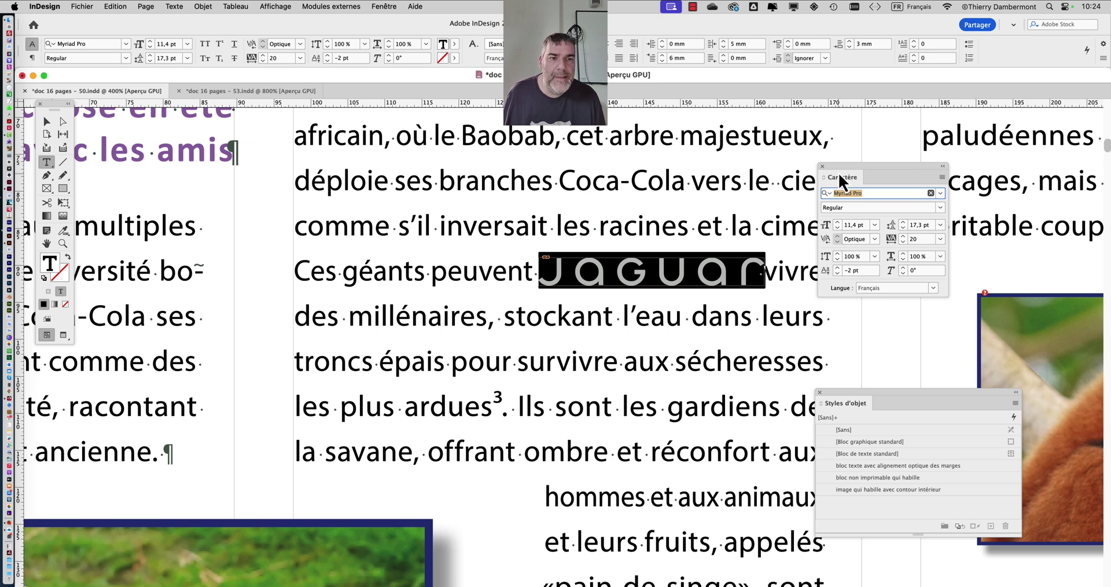
pyautogui.moveTo(840, 167); pyautogui.dragTo(413, 159)
pyautogui.scroll(2, 738, 285)
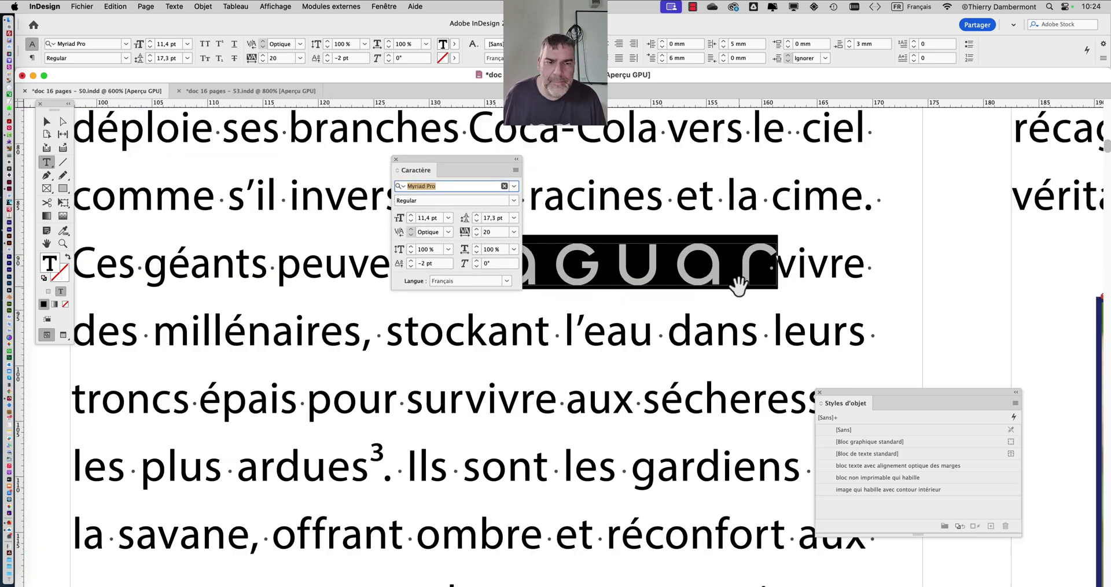
# Step: Select the inline Jaguar logo just before "vivre" as a text character and copy it
pyautogui.scroll(3, 738, 284)
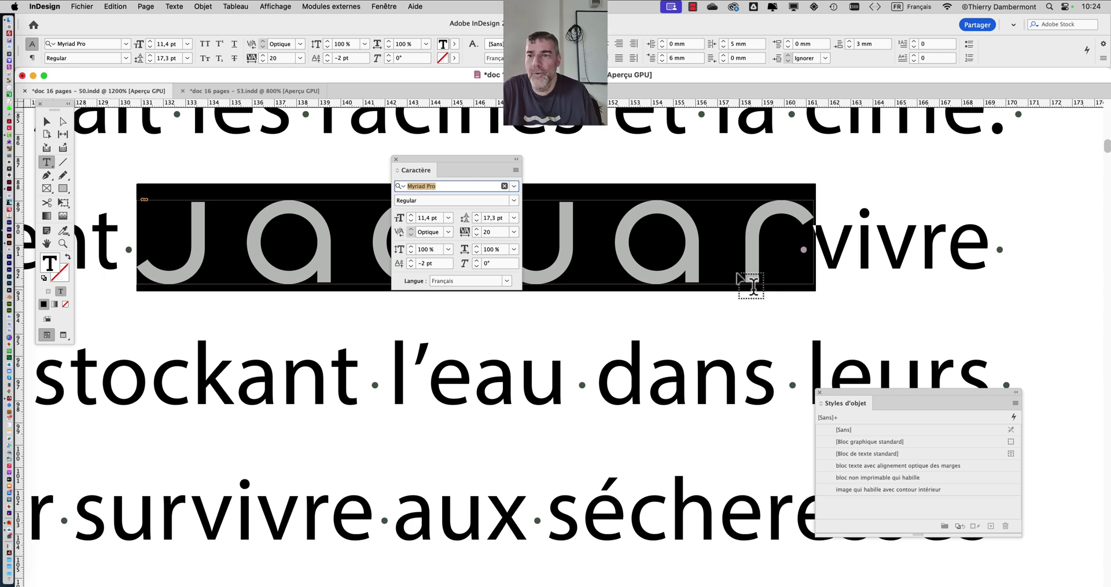
pyautogui.click(133, 232)
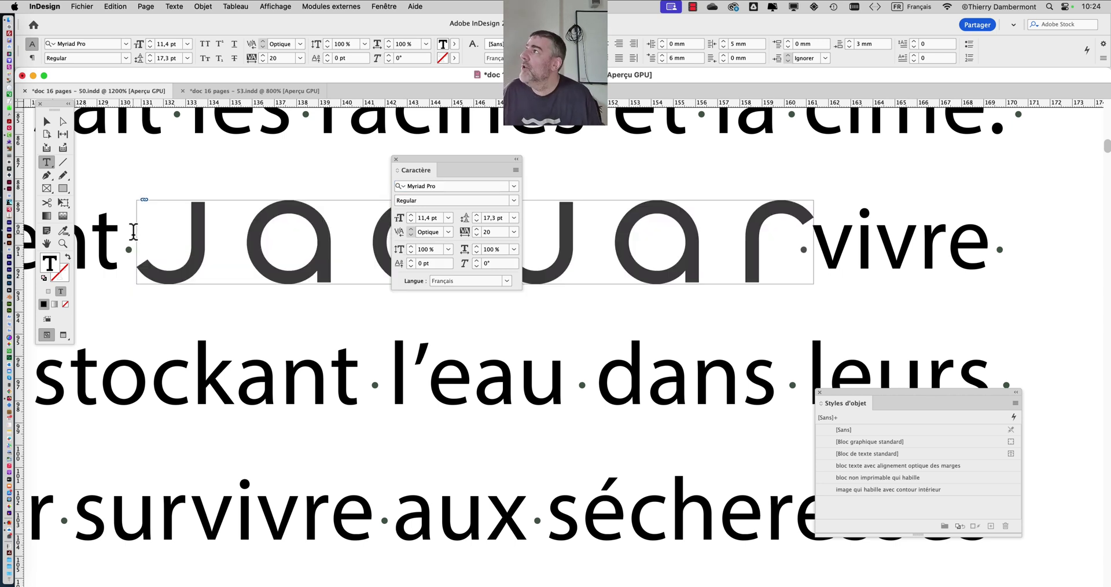
pyautogui.hotkey('shift', 'Right')
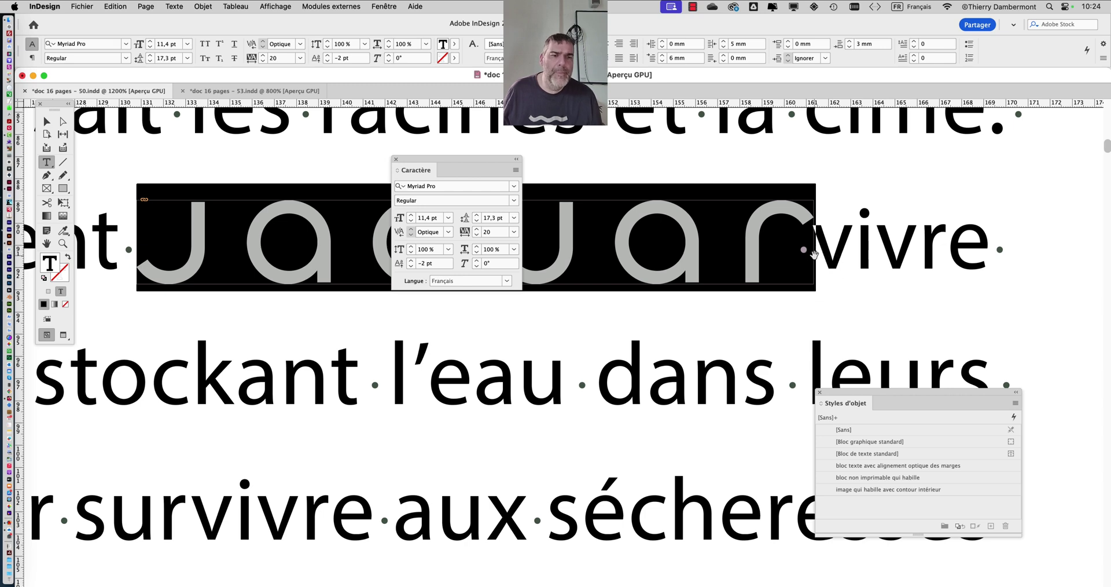
pyautogui.scroll(4, 813, 255)
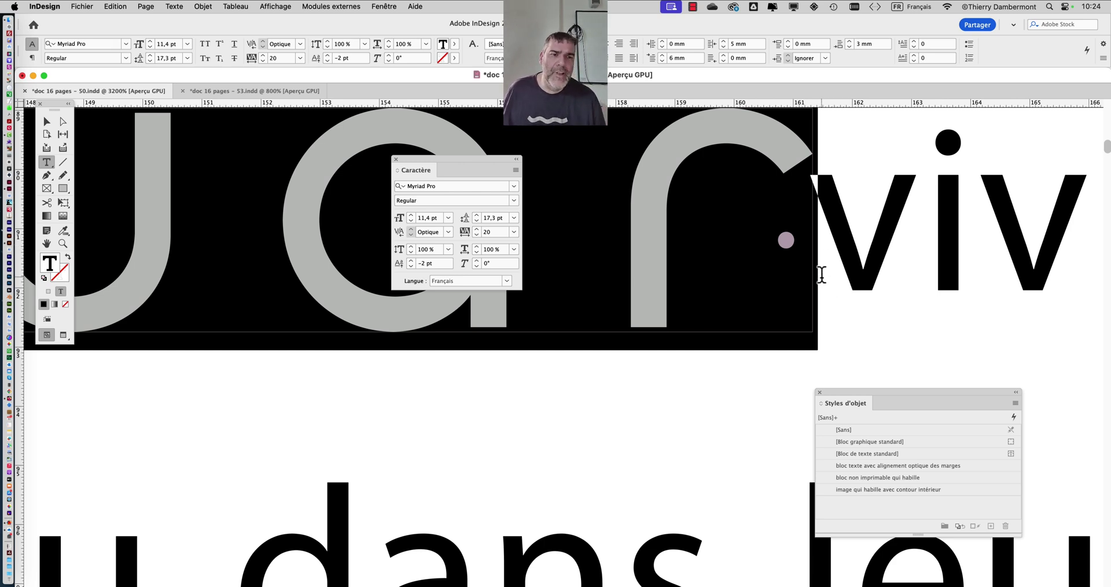
pyautogui.keyDown('alt'); pyautogui.keyDown('super'); pyautogui.click(675, 270); pyautogui.keyUp('super'); pyautogui.keyUp('alt')
pyautogui.keyDown('alt'); pyautogui.keyDown('super'); pyautogui.click(675, 269); pyautogui.keyUp('super'); pyautogui.keyUp('alt')
pyautogui.keyDown('alt'); pyautogui.keyDown('super'); pyautogui.click(666, 257); pyautogui.keyUp('super'); pyautogui.keyUp('alt')
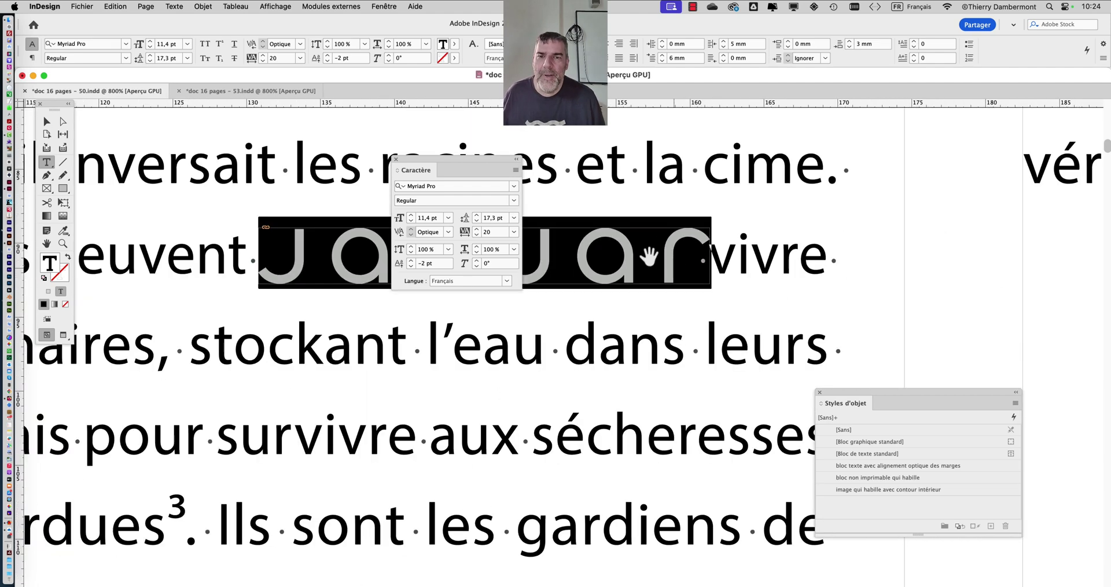
pyautogui.moveTo(489, 159); pyautogui.dragTo(341, 345)
pyautogui.keyDown('alt'); pyautogui.keyDown('super'); pyautogui.click(533, 308); pyautogui.keyUp('super'); pyautogui.keyUp('alt')
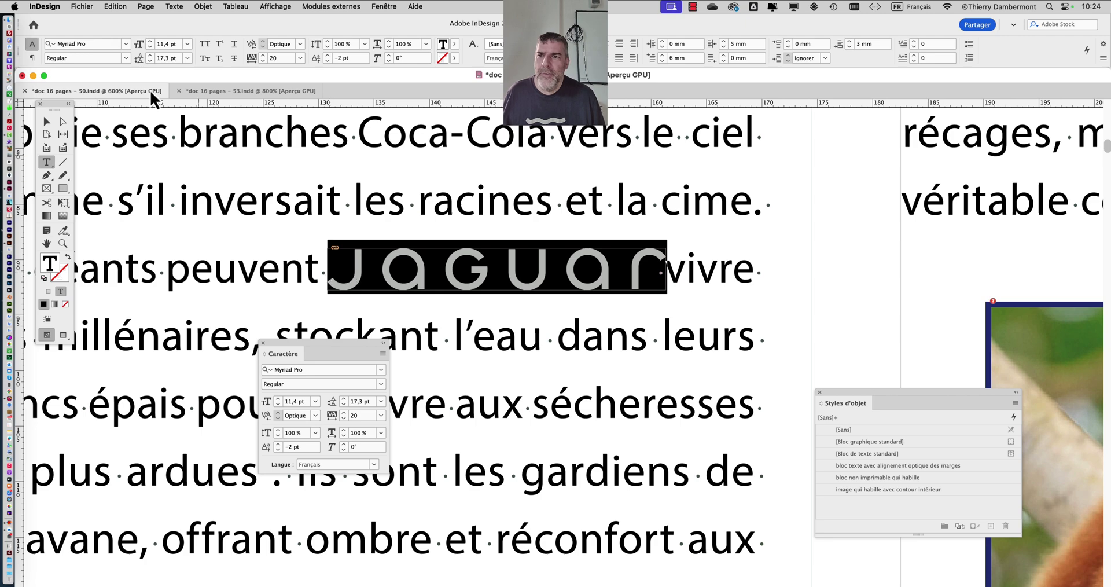
pyautogui.click(116, 9)
pyautogui.click(137, 71)
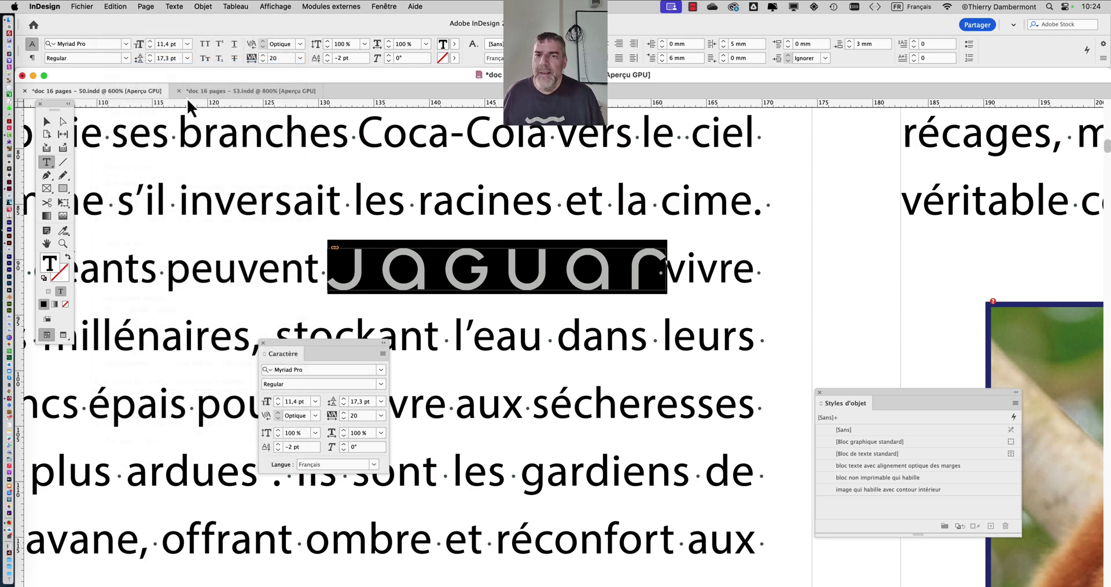
# Step: Paste the copied inline logo into the next column's text, just before "pousse" in "car il pousse près des marécages"
pyautogui.scroll(-3, 429, 294)
pyautogui.scroll(-5, 576, 222)
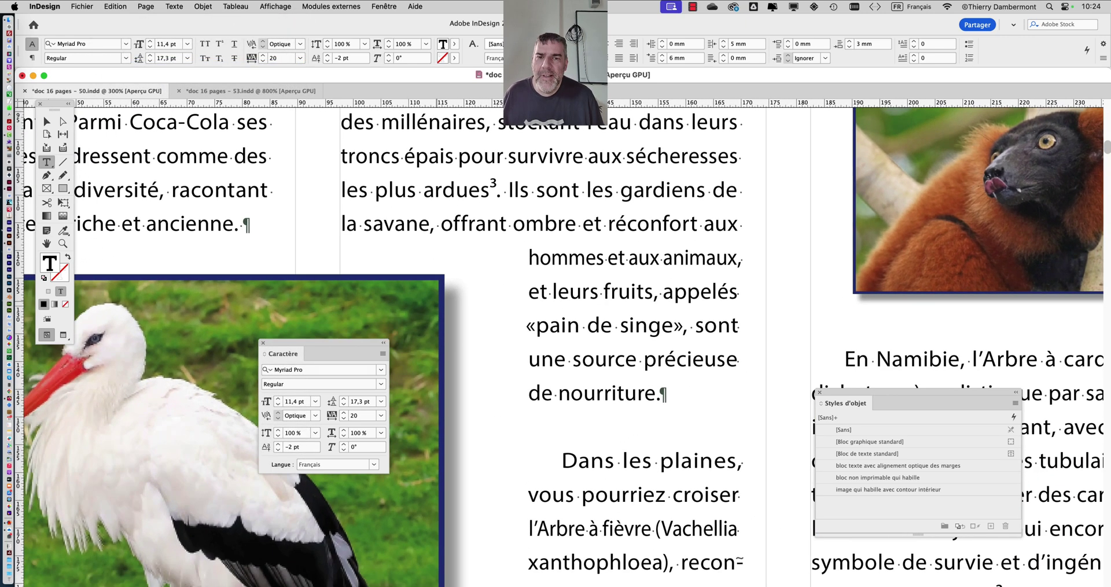
pyautogui.scroll(5, 576, 222)
pyautogui.hscroll(3, 704, 224)
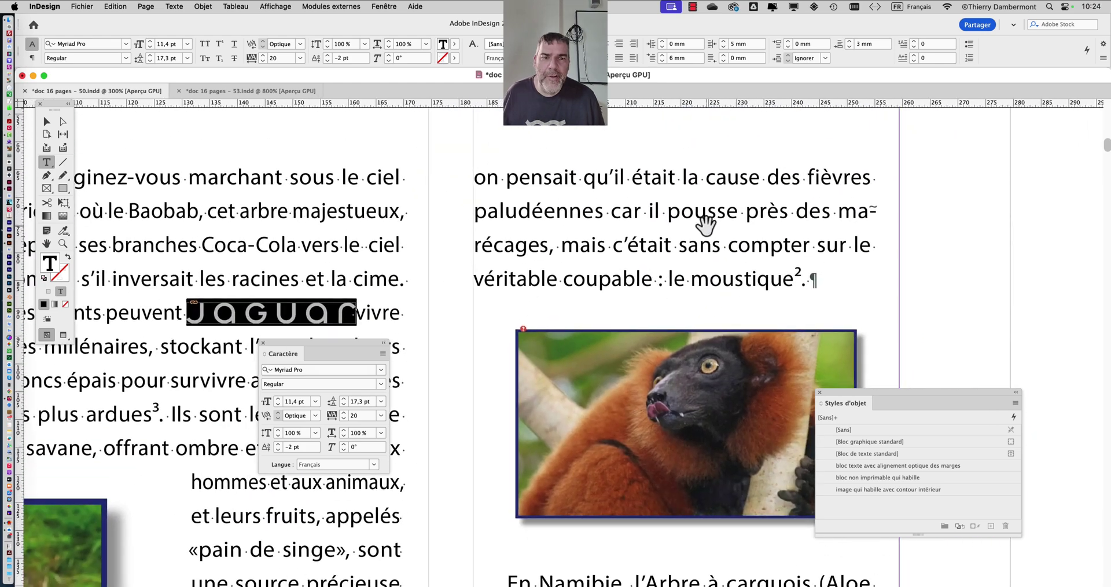
pyautogui.scroll(3, 707, 225)
pyautogui.click(627, 201)
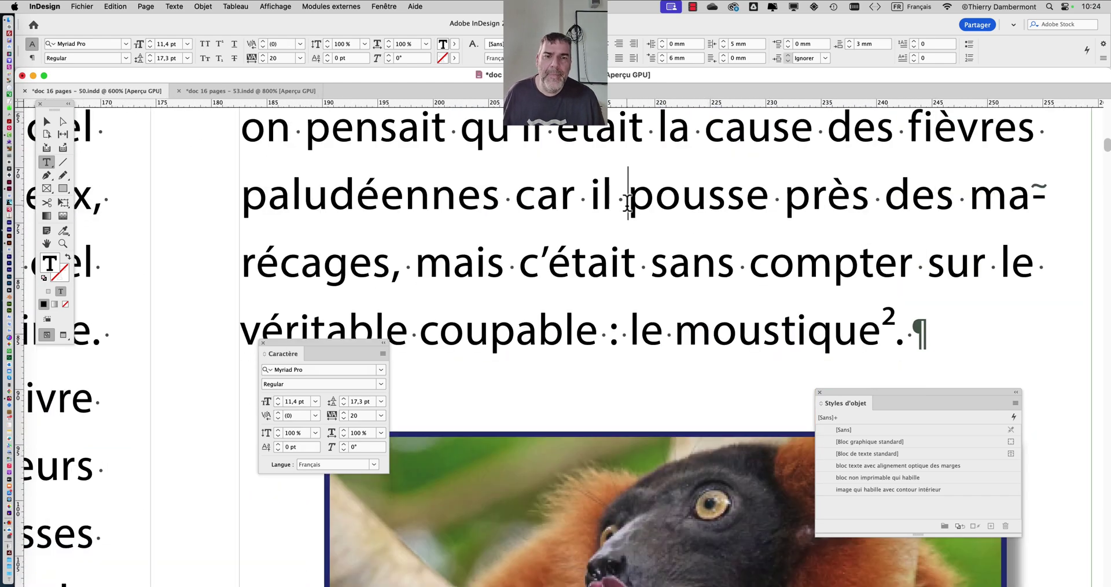
pyautogui.click(114, 6)
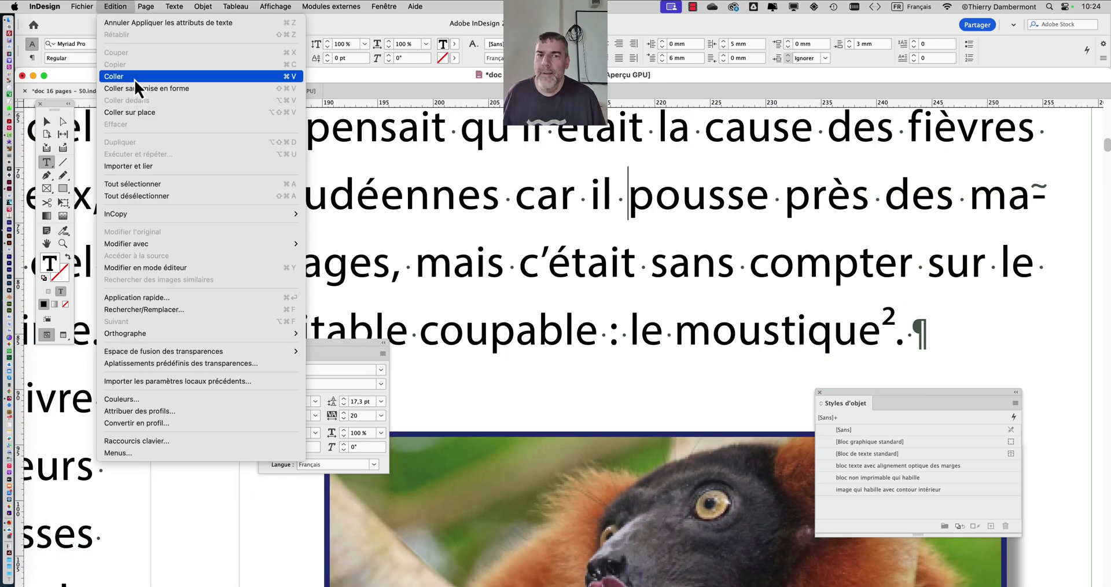
pyautogui.click(134, 79)
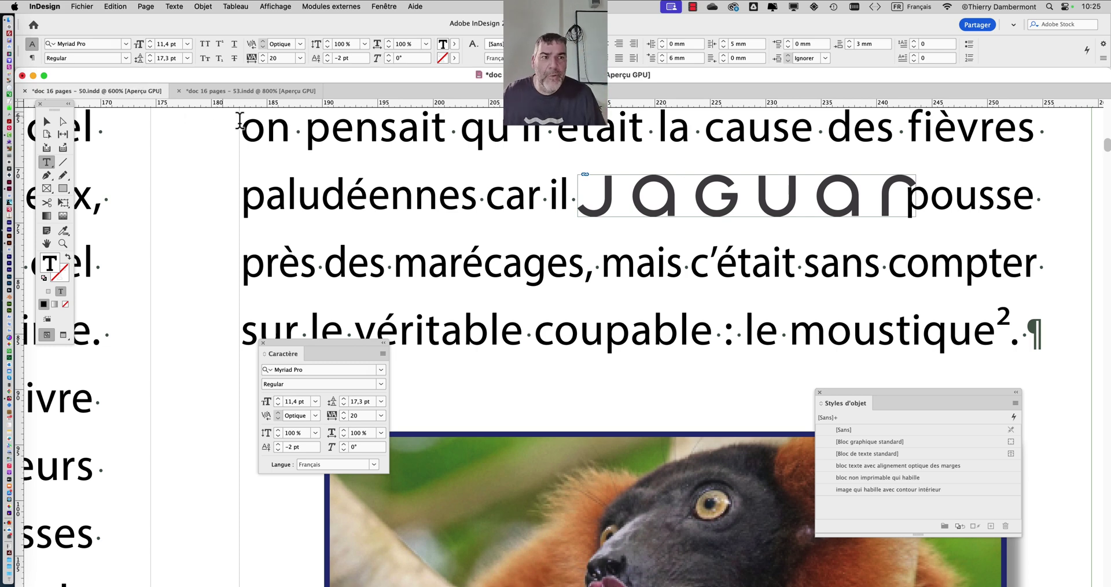
pyautogui.scroll(2, 909, 208)
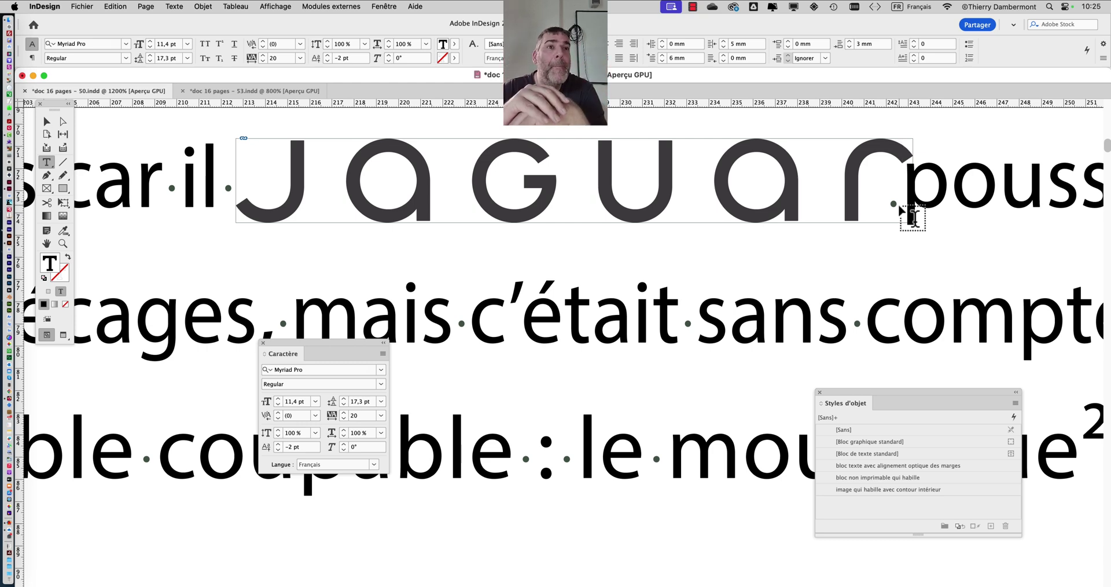
# Step: Select the original Jaguar logo on the pasteboard and examine it close up
pyautogui.scroll(-5, 423, 255)
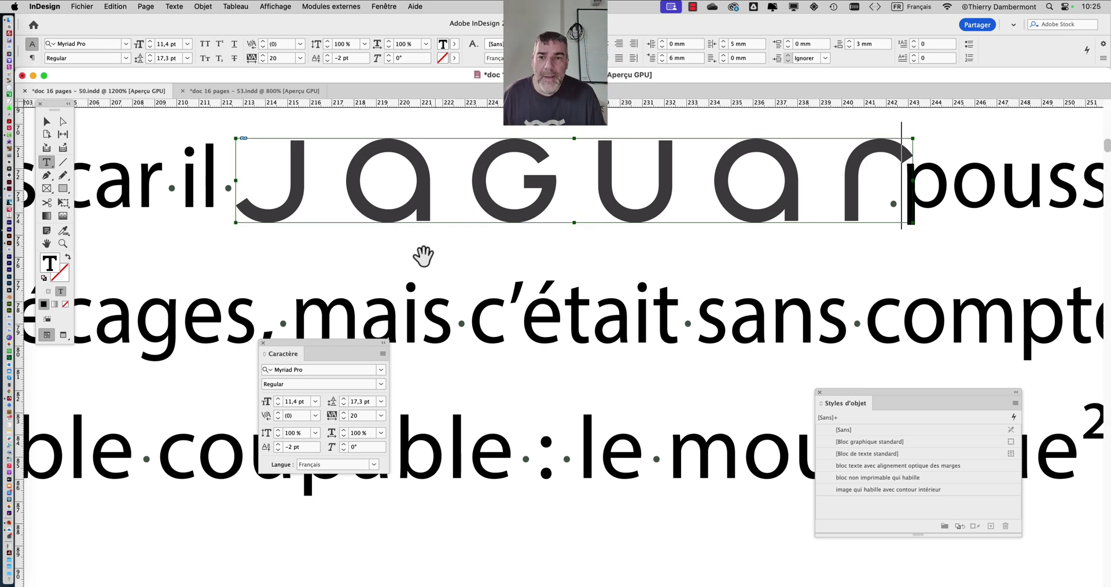
pyautogui.hscroll(-10, 365, 238)
pyautogui.scroll(-2, 365, 238)
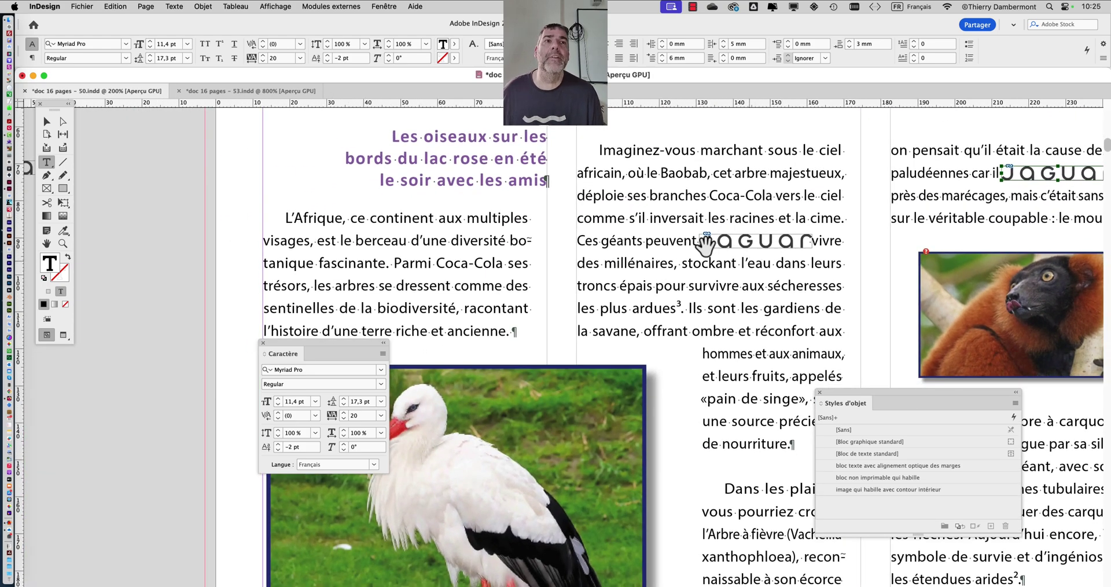
pyautogui.hscroll(-5, 498, 243)
pyautogui.click(47, 121)
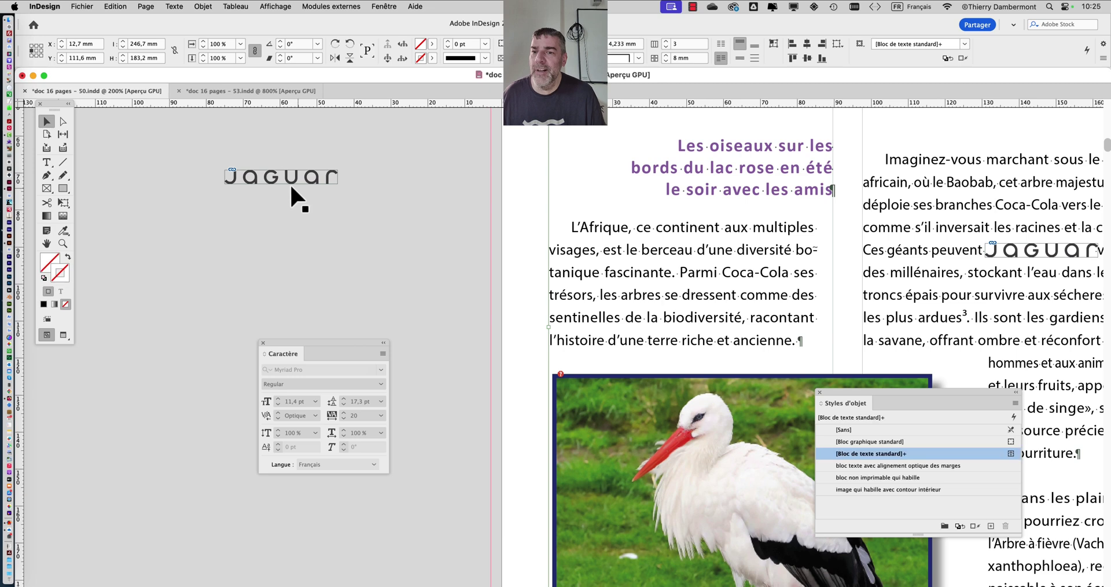
pyautogui.click(272, 179)
pyautogui.scroll(2, 248, 182)
pyautogui.click(248, 206)
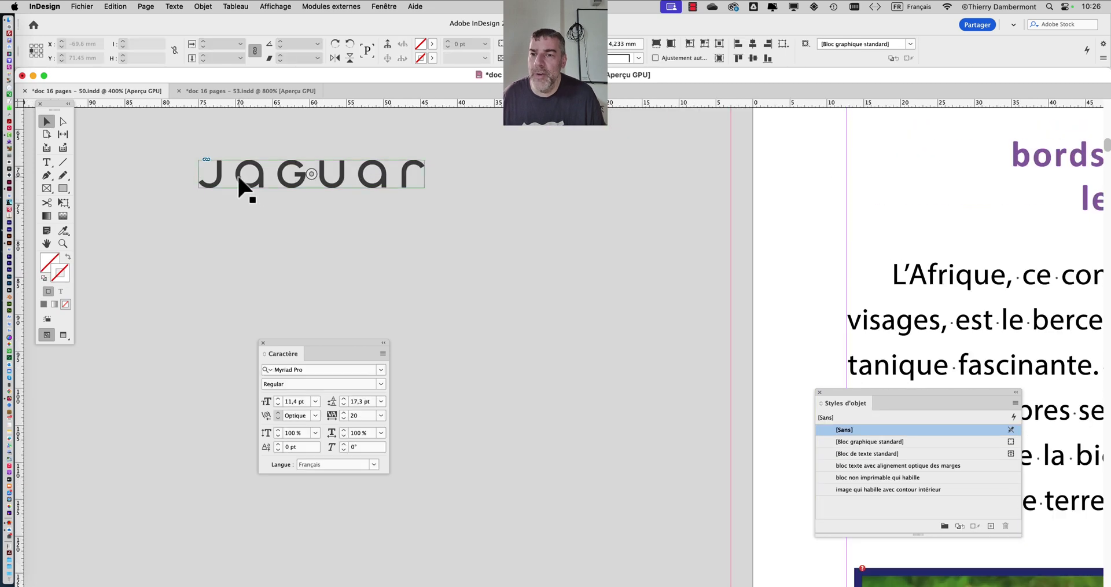
pyautogui.click(239, 178)
pyautogui.scroll(2, 241, 199)
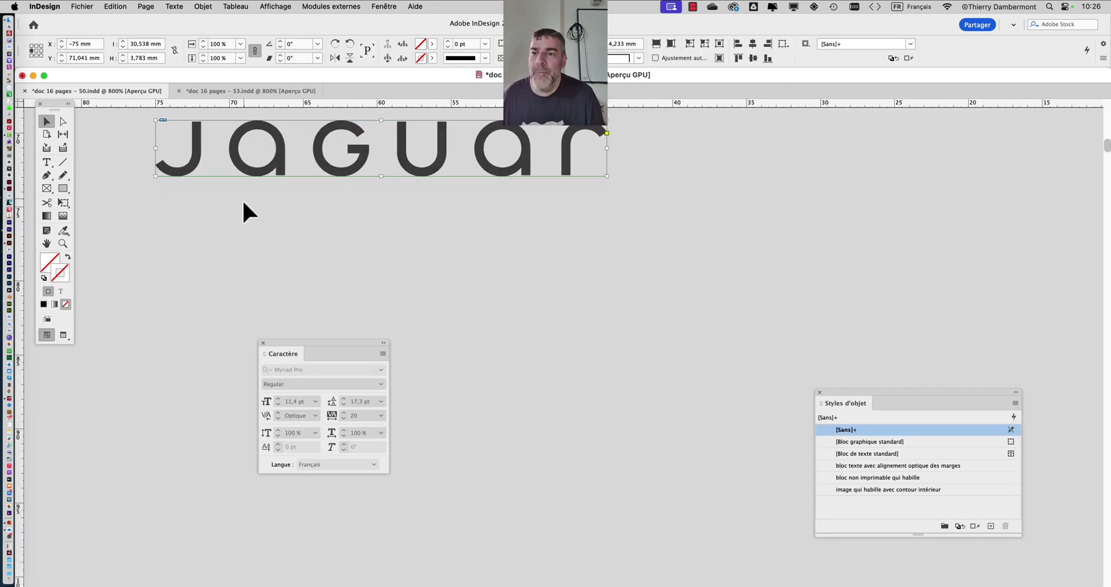
pyautogui.click(242, 201)
pyautogui.click(214, 153)
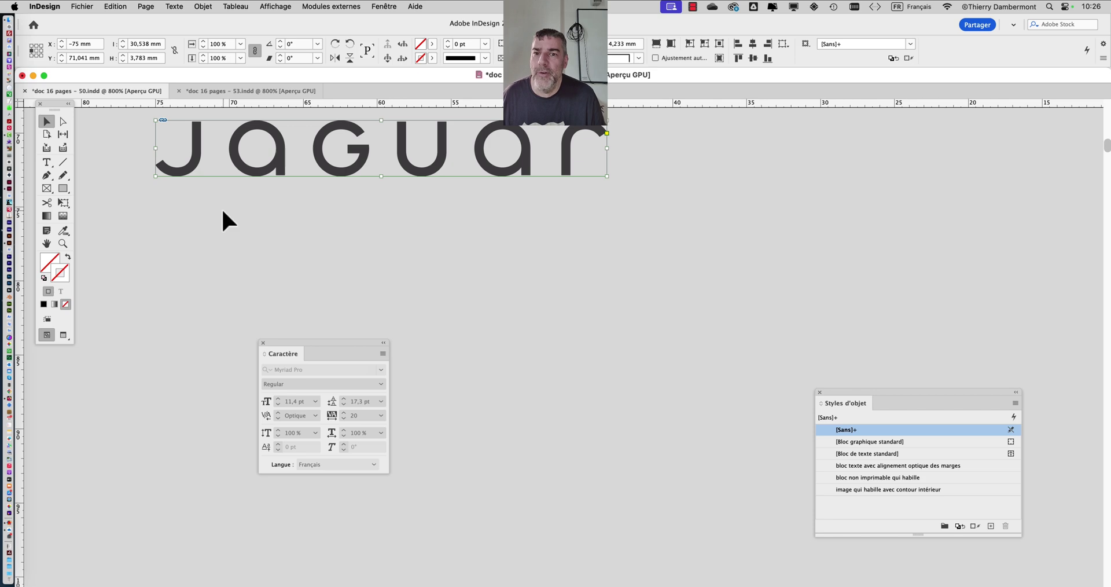
# Step: Paste the inline logo into the first column's text, just before "d'une diversité" after "est le berceau"
pyautogui.scroll(-3, 504, 306)
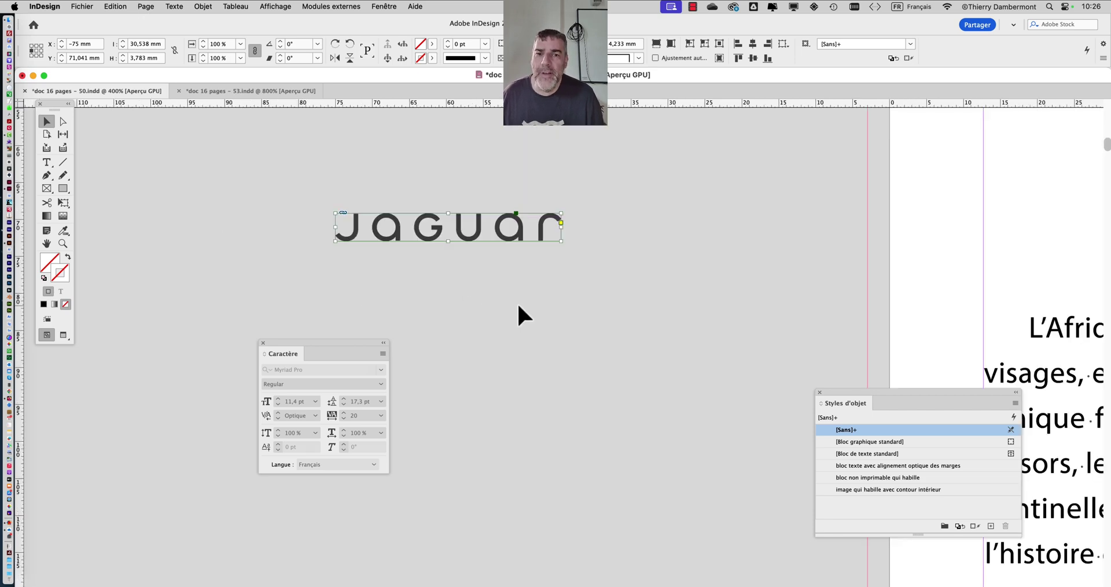
pyautogui.moveTo(682, 310); pyautogui.dragTo(235, 253)
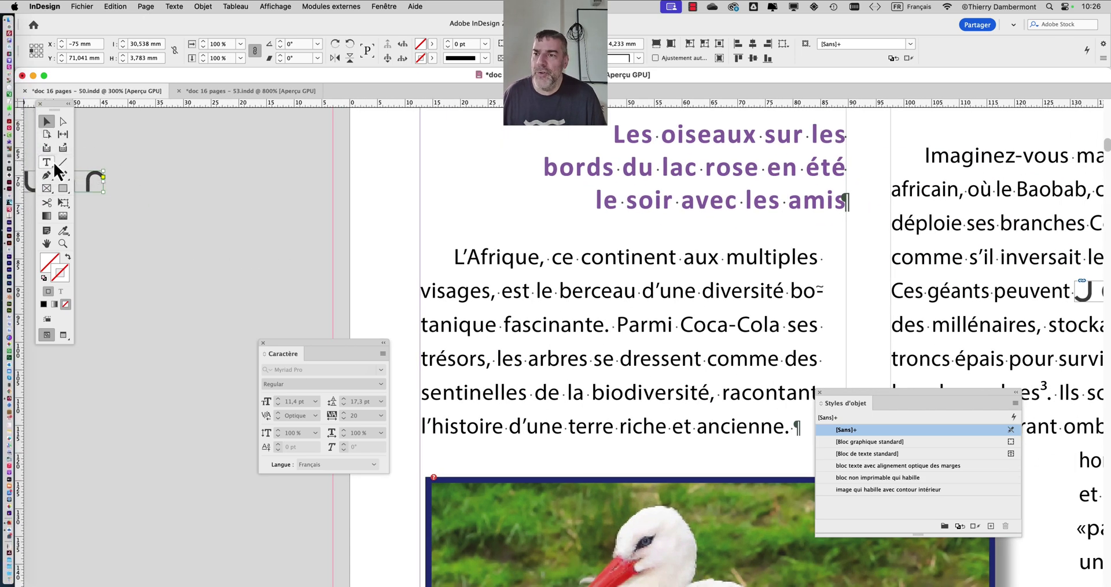
pyautogui.click(646, 299)
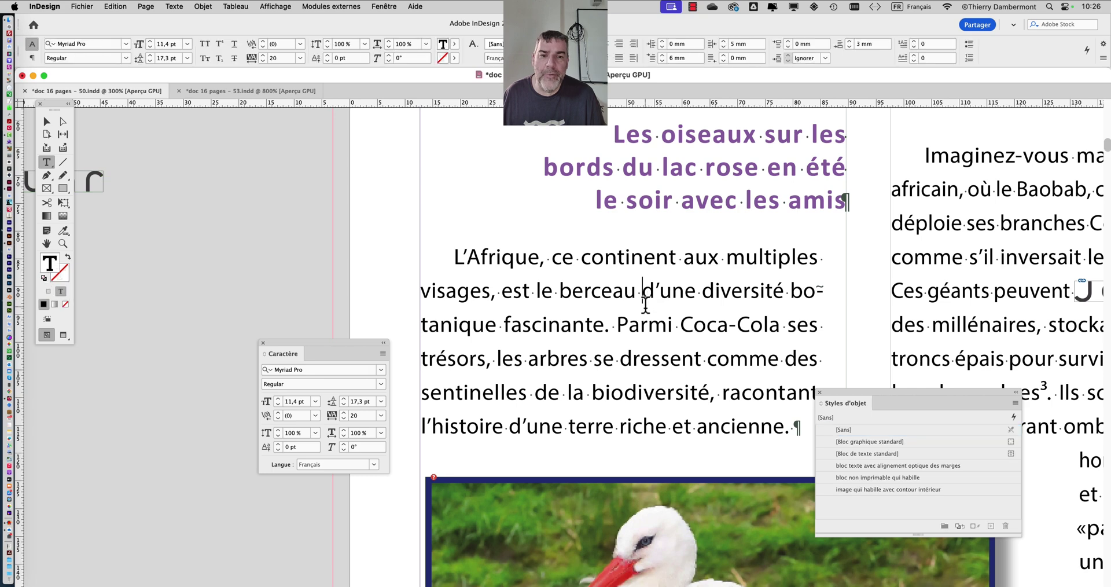
pyautogui.click(116, 6)
pyautogui.click(137, 75)
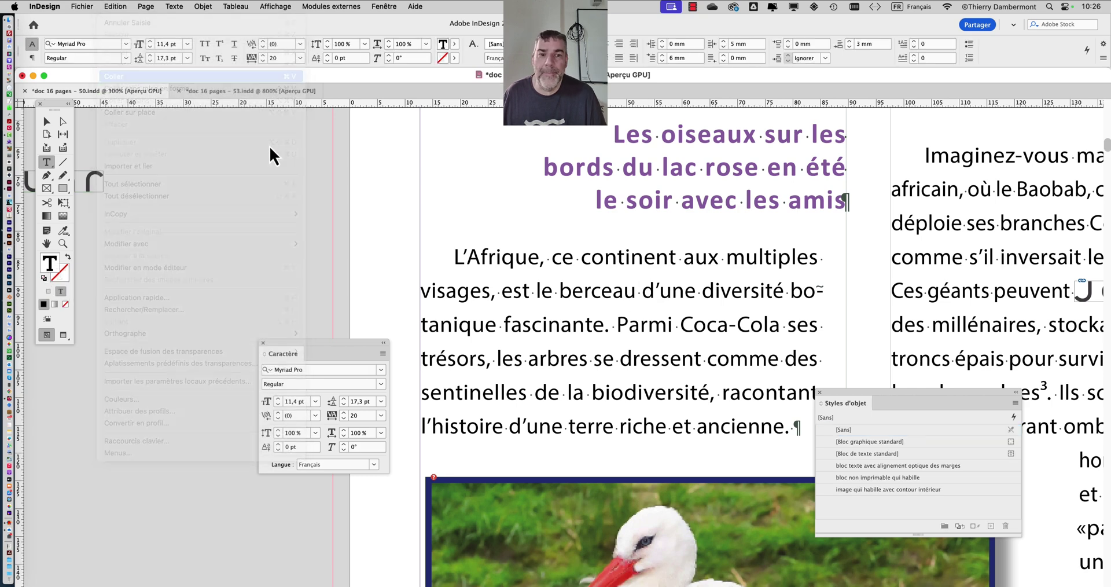
pyautogui.scroll(1, 724, 321)
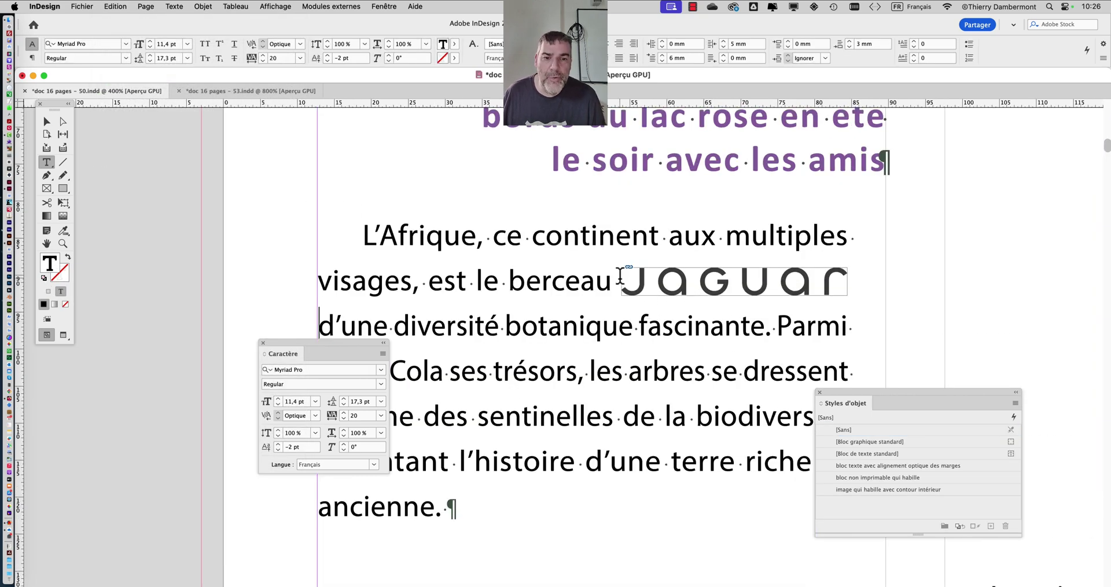
# Step: Select the logo pasted after "berceau" as a text character and check its baseline shift in the character settings
pyautogui.moveTo(619, 275); pyautogui.dragTo(806, 281)
pyautogui.hotkey('alt', 'Left')
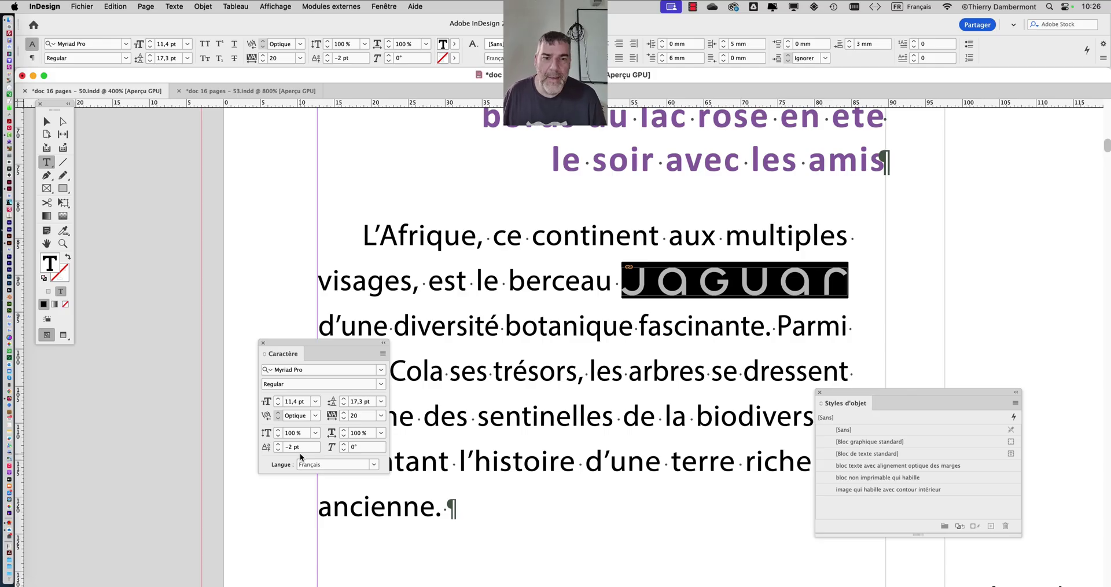
pyautogui.scroll(-2, 504, 364)
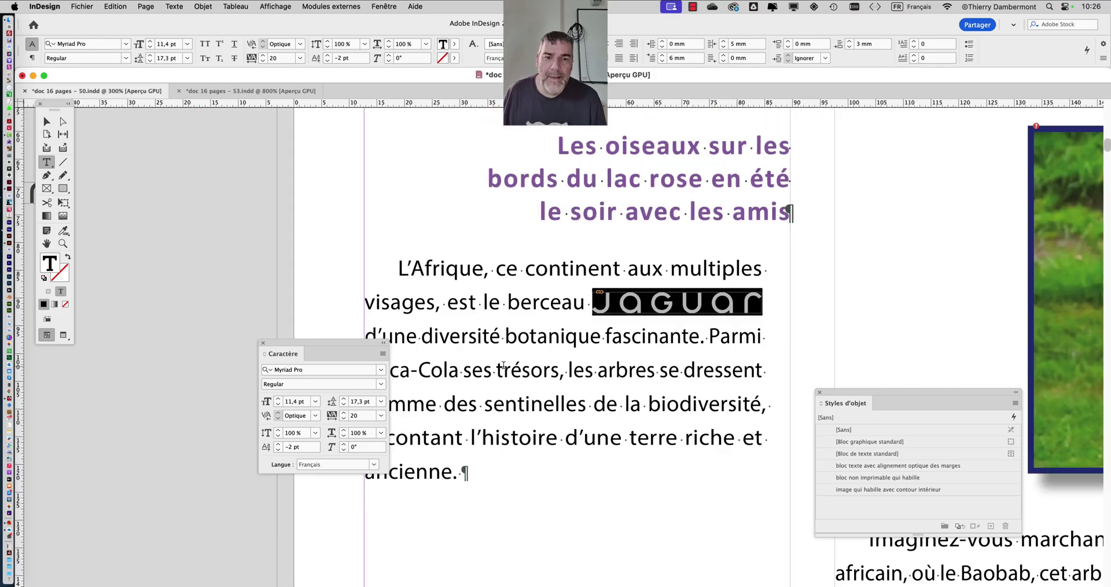
pyautogui.scroll(-2, 510, 368)
pyautogui.click(570, 358)
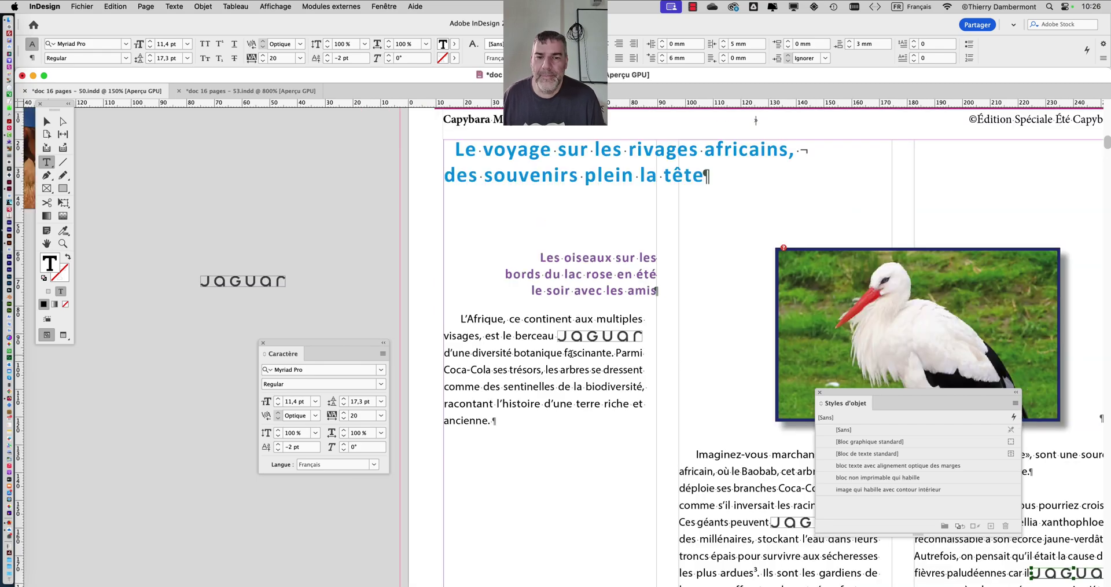
# Step: Select the pasteboard Jaguar logo, bring the object styles beside it, and apply the [Sans] style with its overrides cleared
pyautogui.moveTo(671, 365); pyautogui.dragTo(613, 290)
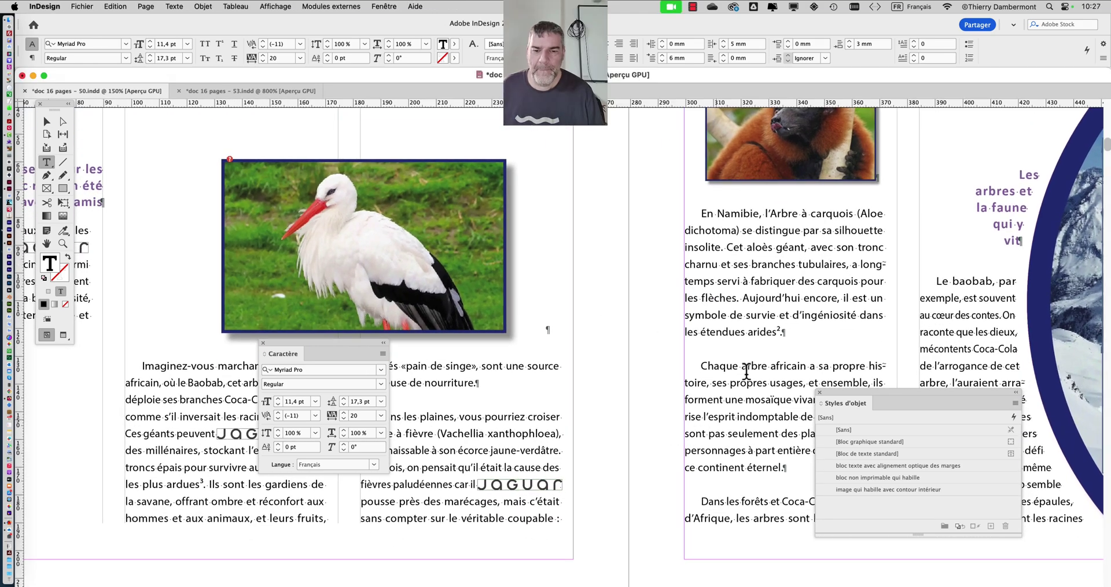
pyautogui.moveTo(848, 399); pyautogui.dragTo(580, 258)
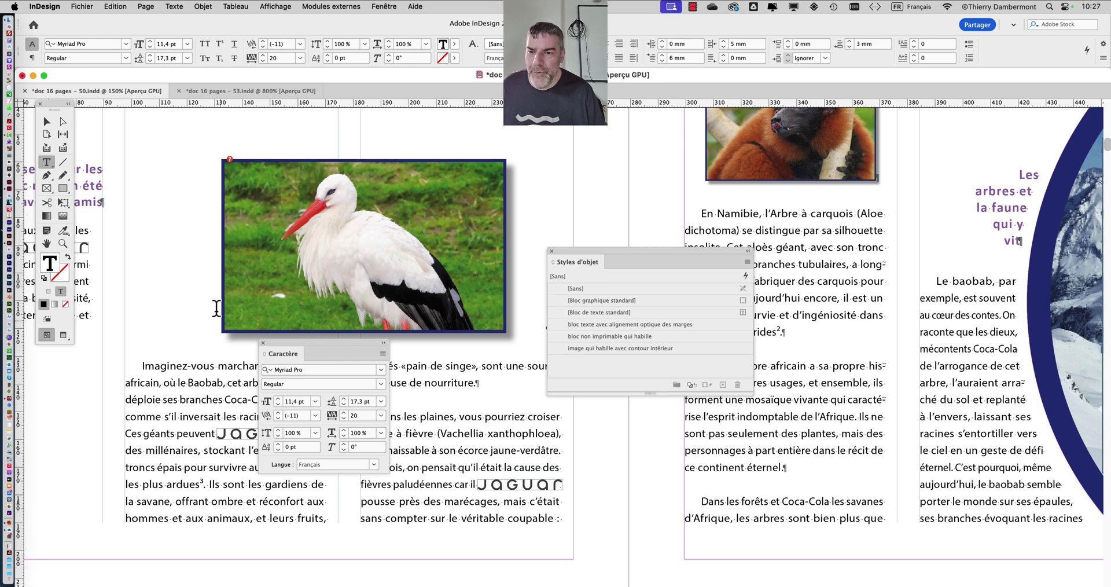
pyautogui.hscroll(-10, 206, 297)
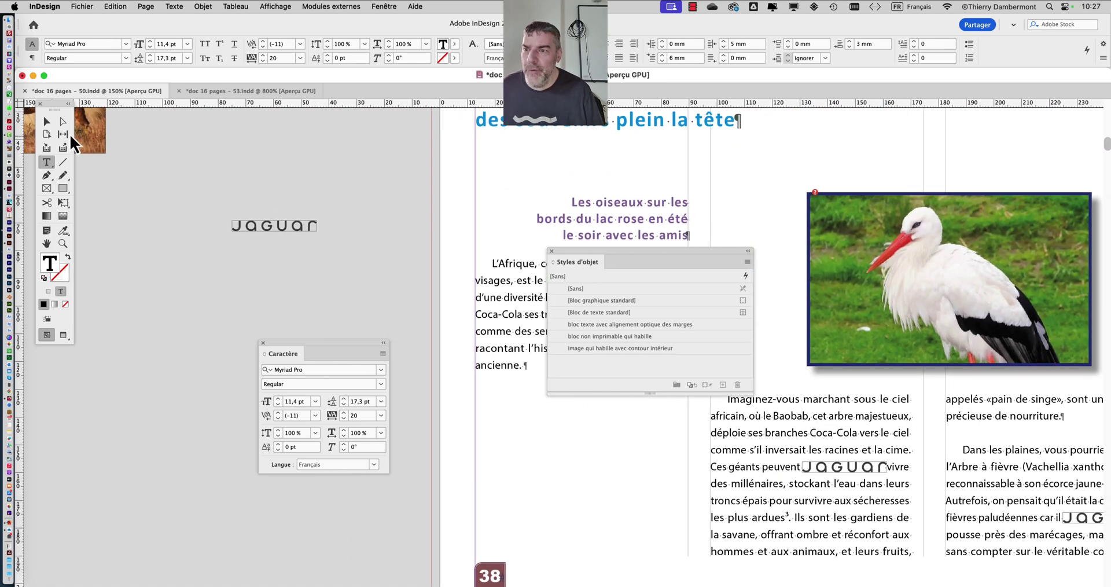
pyautogui.click(47, 121)
pyautogui.click(283, 226)
pyautogui.scroll(5, 284, 227)
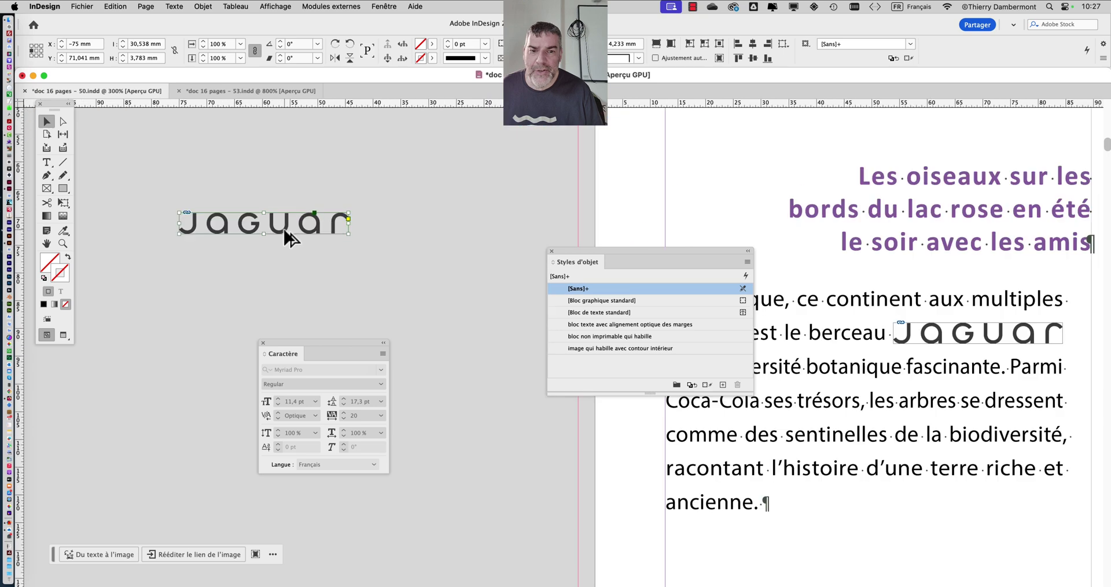
pyautogui.moveTo(600, 254); pyautogui.dragTo(495, 195)
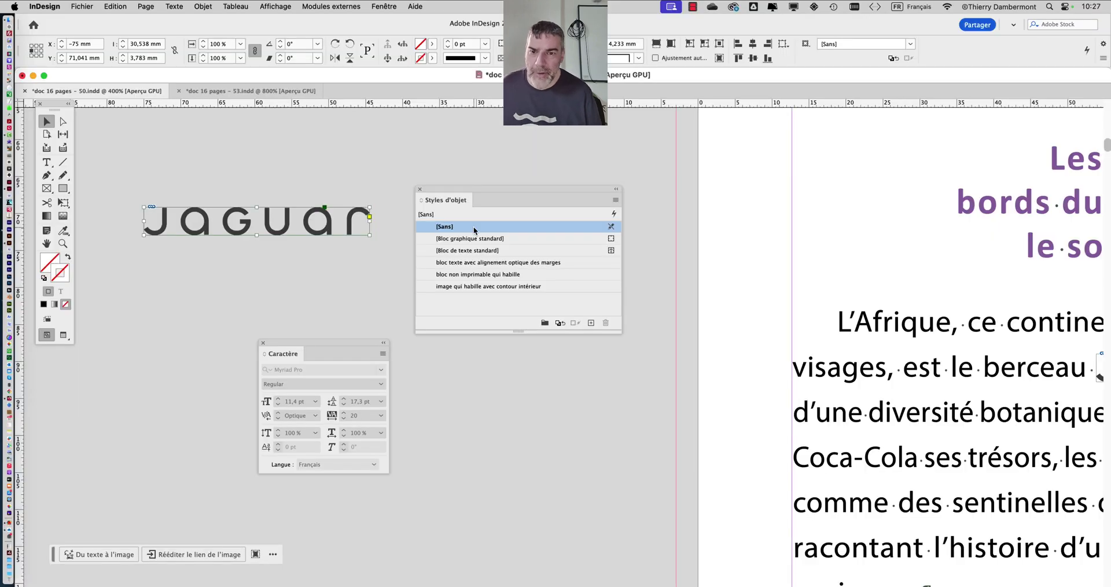
# Step: Look over the available object style commands and place the object styles list below the pasteboard logo
pyautogui.click(615, 200)
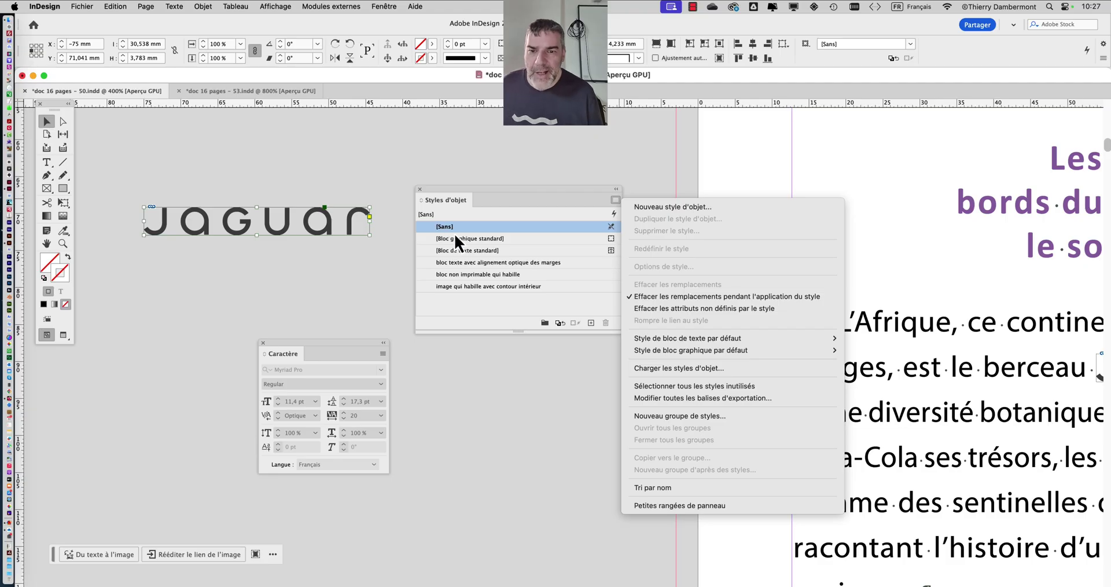
pyautogui.click(455, 236)
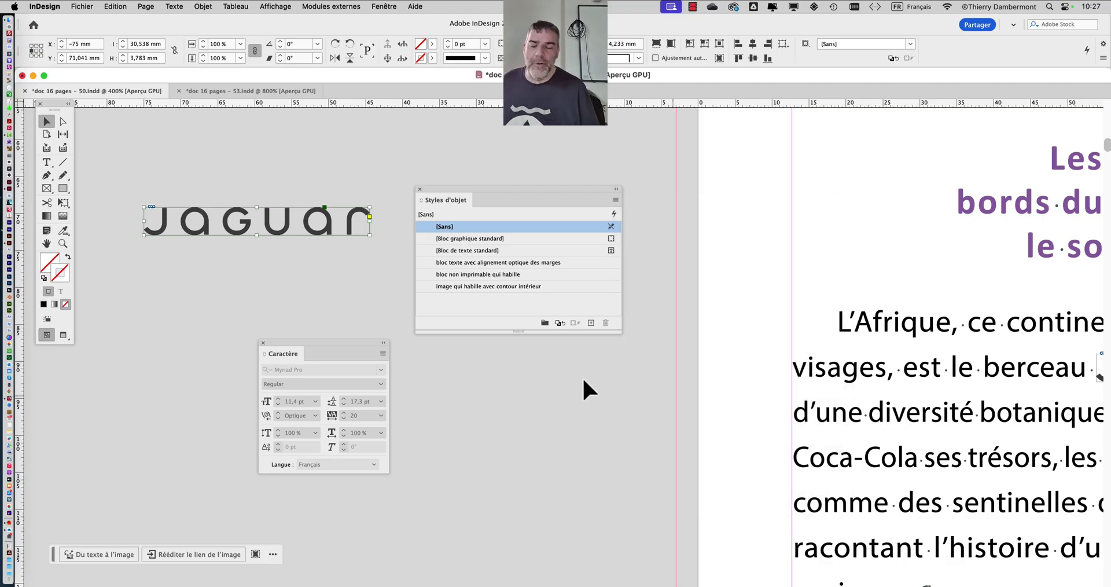
pyautogui.moveTo(474, 189); pyautogui.dragTo(470, 345)
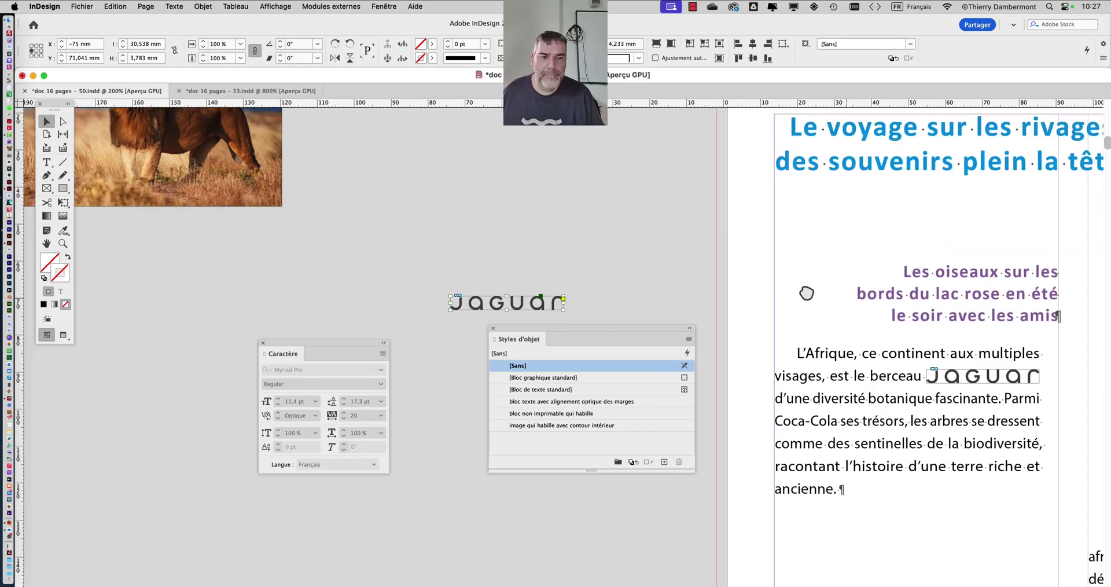
# Step: Inspect the space between the inline Jaguar logo after "peuvent" and the word "vivre", leaving the text cursor before that space
pyautogui.moveTo(807, 293); pyautogui.dragTo(193, 169)
pyautogui.scroll(-5, 572, 329)
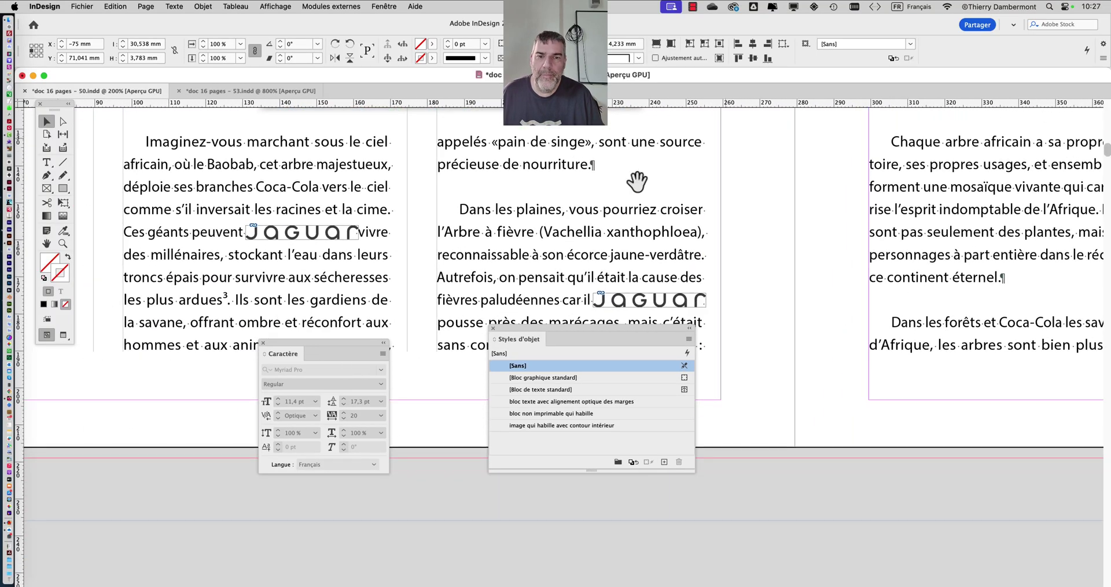
pyautogui.scroll(3, 683, 301)
pyautogui.hscroll(-8, 613, 195)
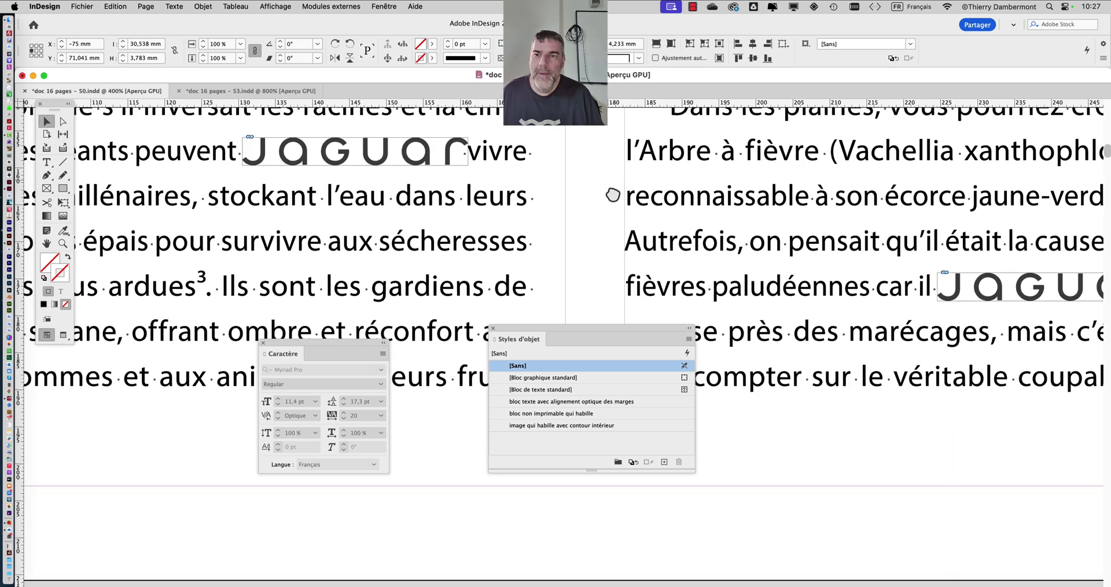
pyautogui.hscroll(-4, 613, 195)
pyautogui.scroll(2, 612, 195)
pyautogui.scroll(3, 416, 197)
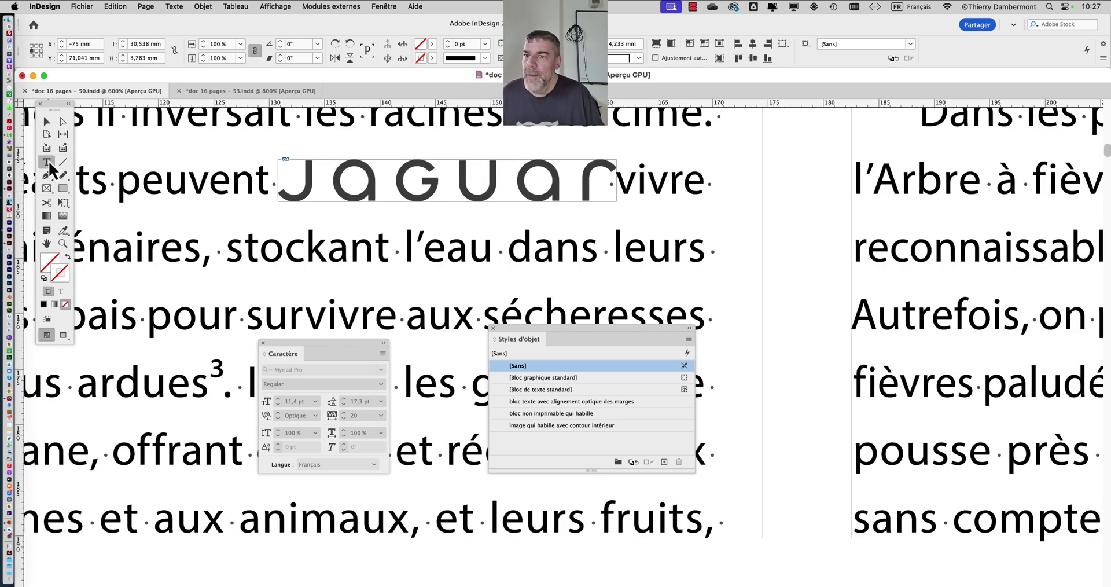
pyautogui.scroll(3, 613, 188)
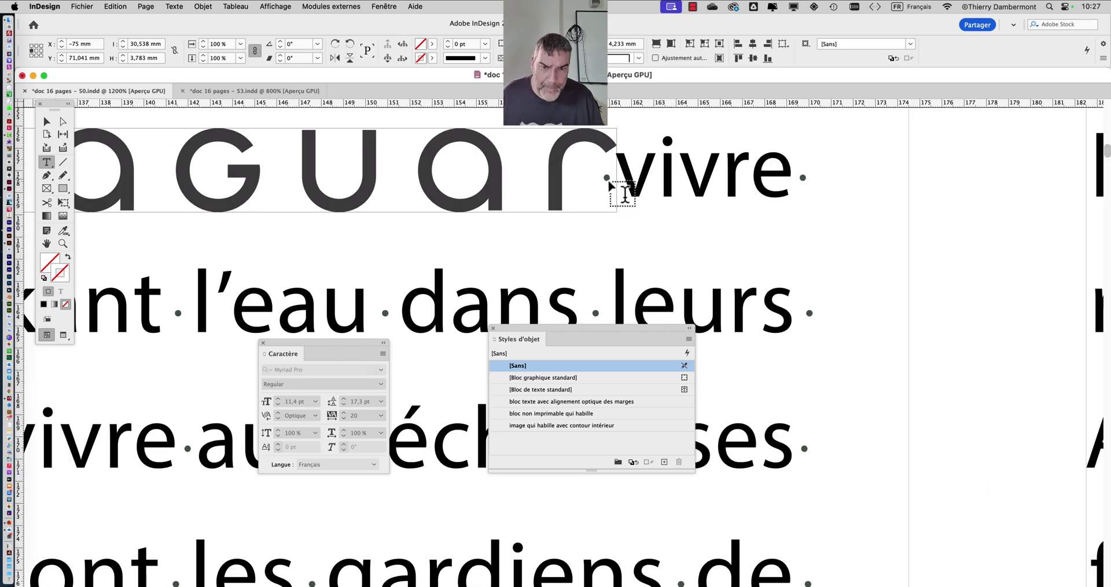
pyautogui.click(621, 188)
pyautogui.click(621, 188)
pyautogui.hotkey('shift', 'Left')
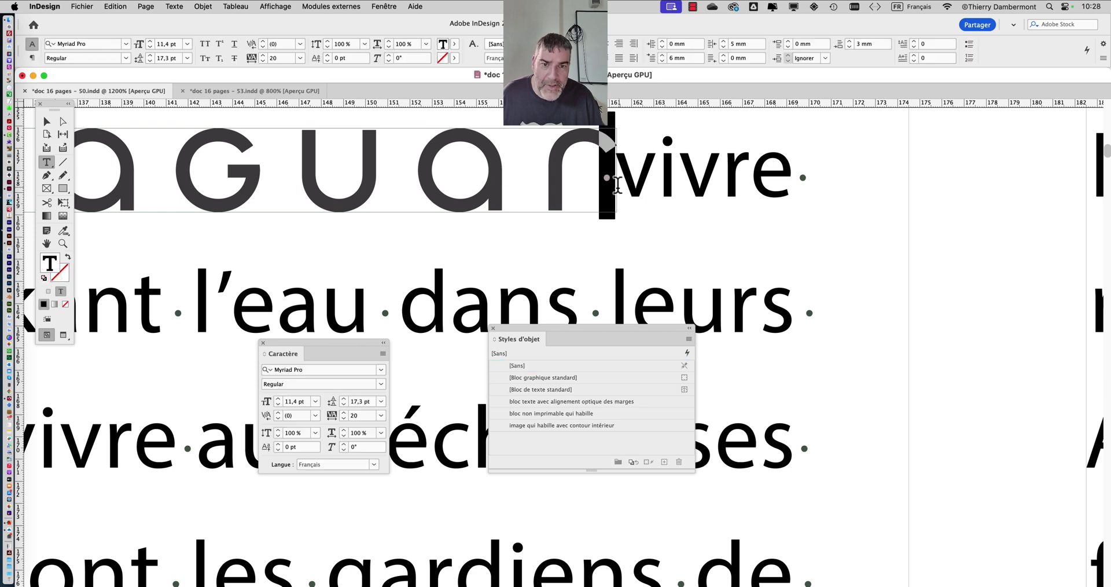
pyautogui.click(618, 184)
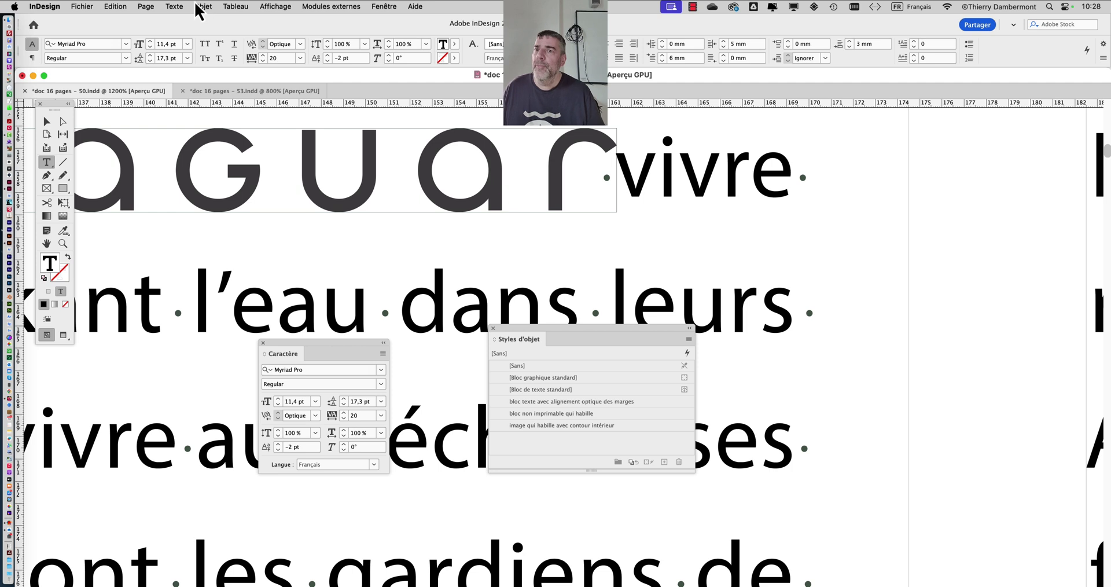
# Step: Examine the inline logos and surrounding spaces of this story in the Story Editor, and close it again
pyautogui.click(175, 6)
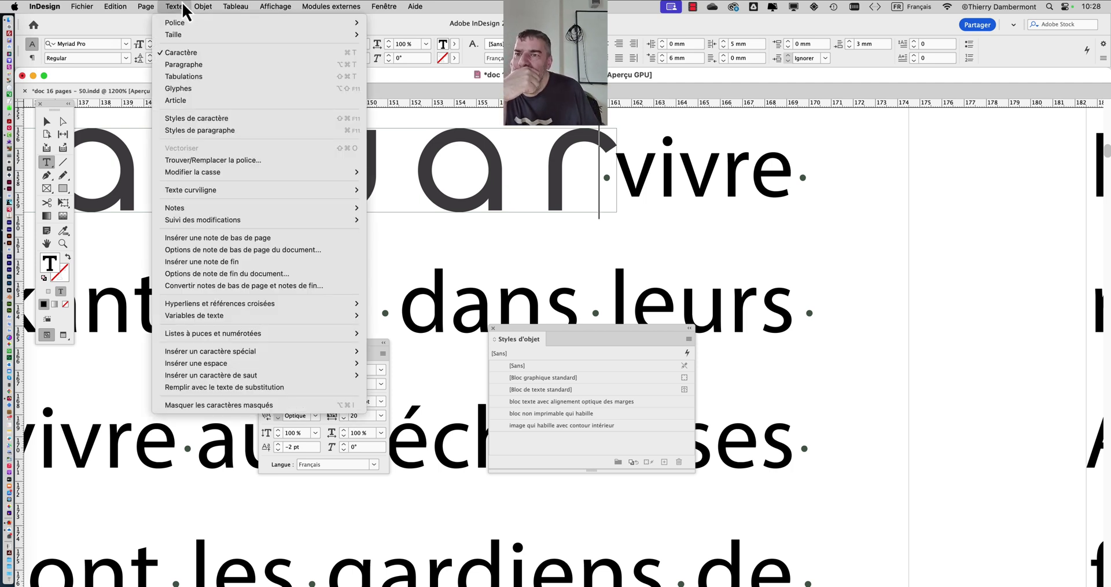
pyautogui.moveTo(148, 12)
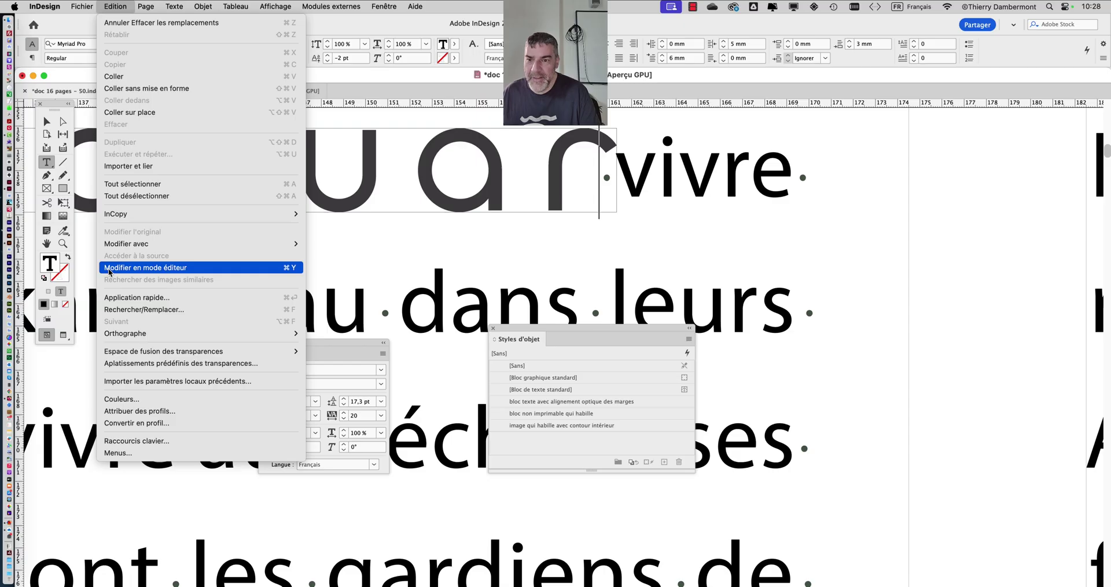
pyautogui.click(109, 268)
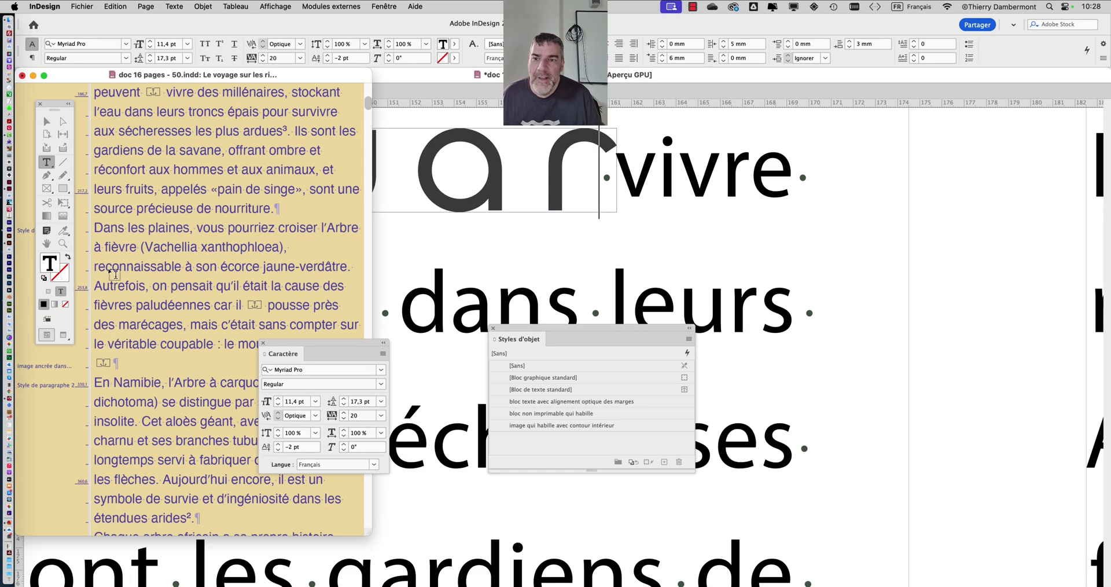
pyautogui.moveTo(225, 79); pyautogui.dragTo(894, 110)
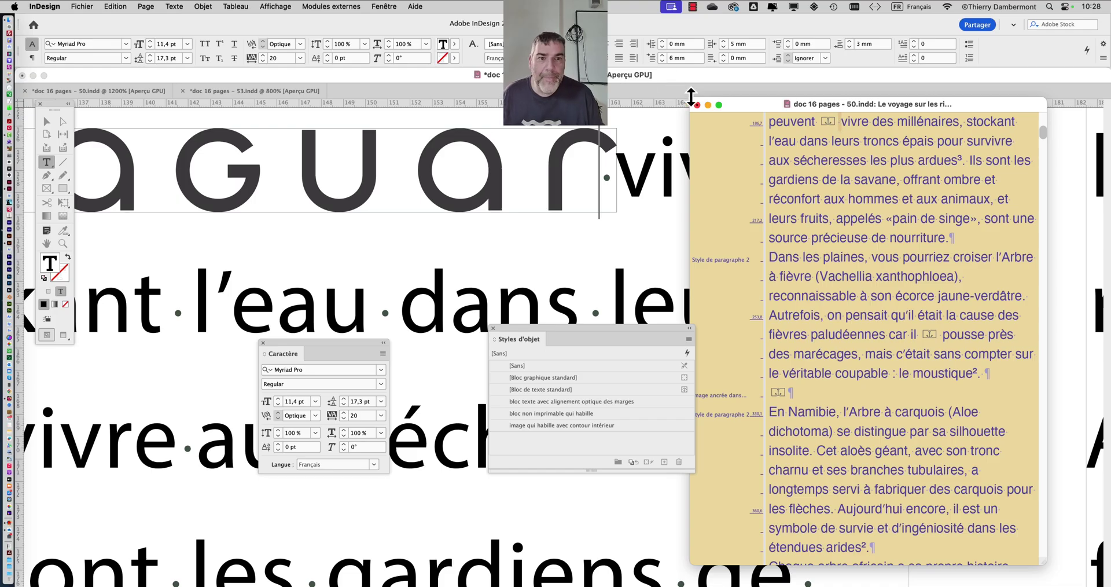
pyautogui.click(697, 106)
# Step: Set the tracking of the space between the inline logo and "vivre" to 425
pyautogui.moveTo(619, 188); pyautogui.dragTo(603, 187)
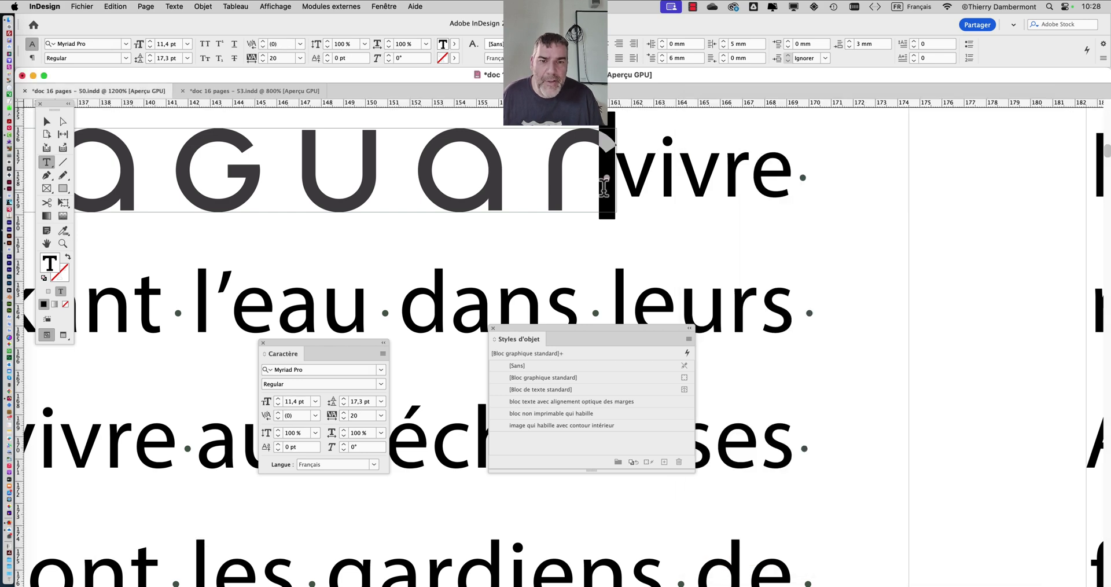
pyautogui.moveTo(341, 353); pyautogui.dragTo(822, 148)
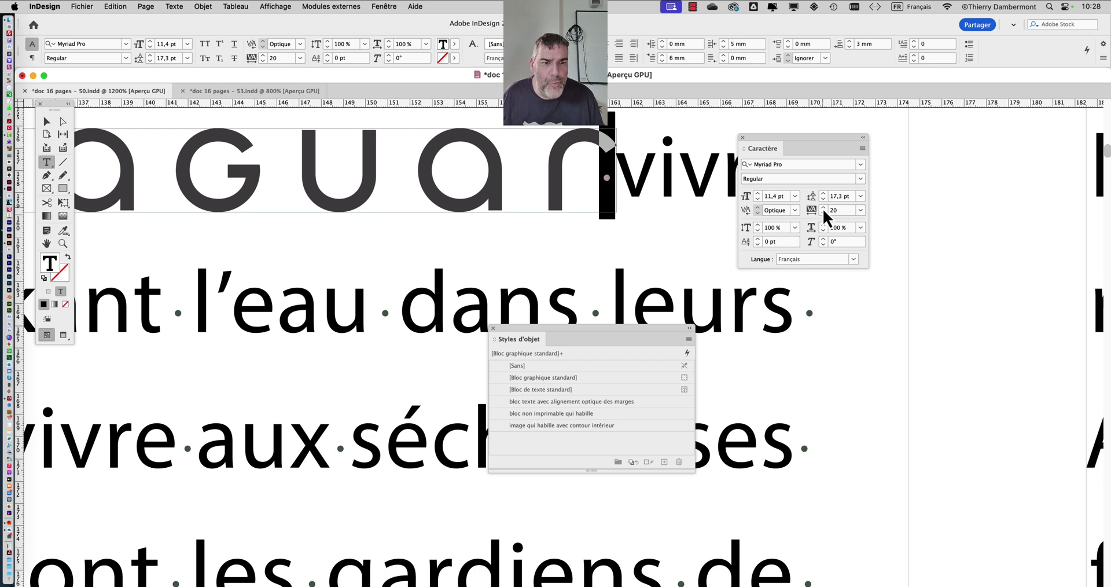
pyautogui.click(823, 208)
pyautogui.click(823, 208)
pyautogui.click(823, 209)
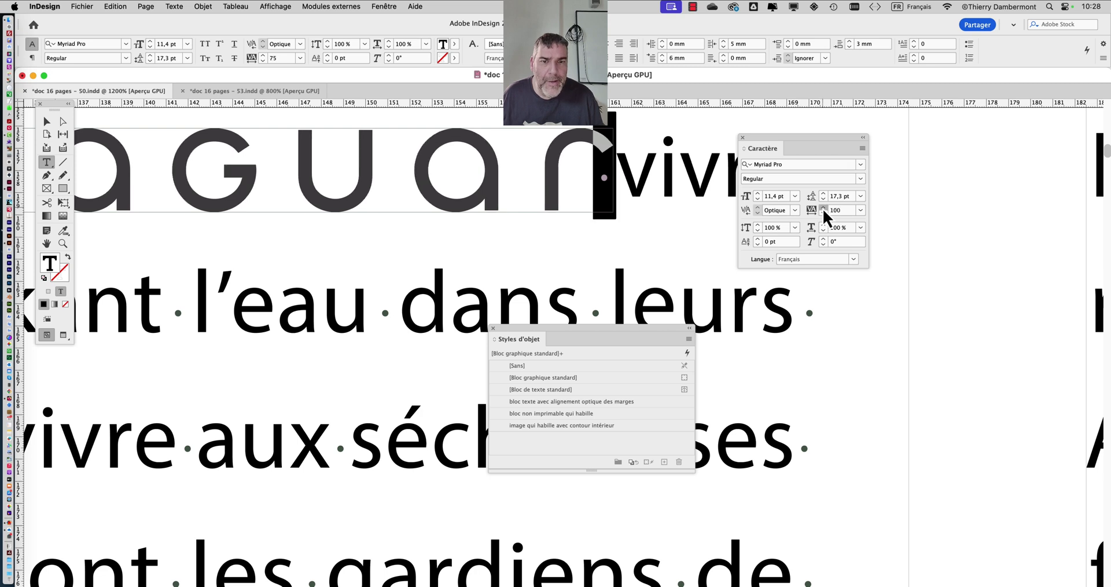
pyautogui.click(823, 209)
pyautogui.click(823, 208)
pyautogui.click(823, 208)
pyautogui.click(823, 208)
pyautogui.click(823, 208)
pyautogui.click(823, 208)
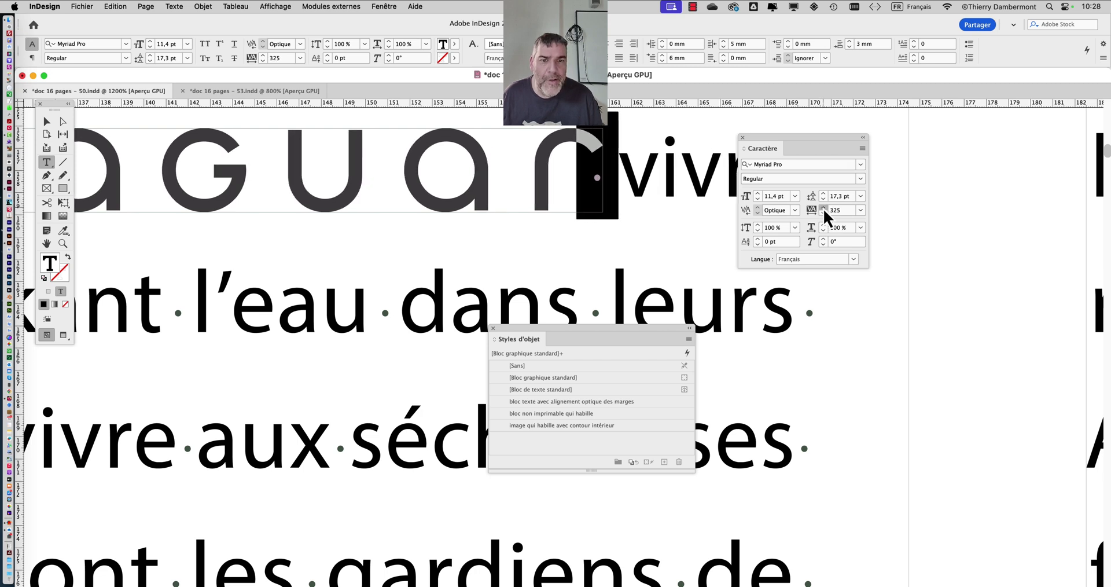
pyautogui.click(823, 208)
pyautogui.click(823, 208)
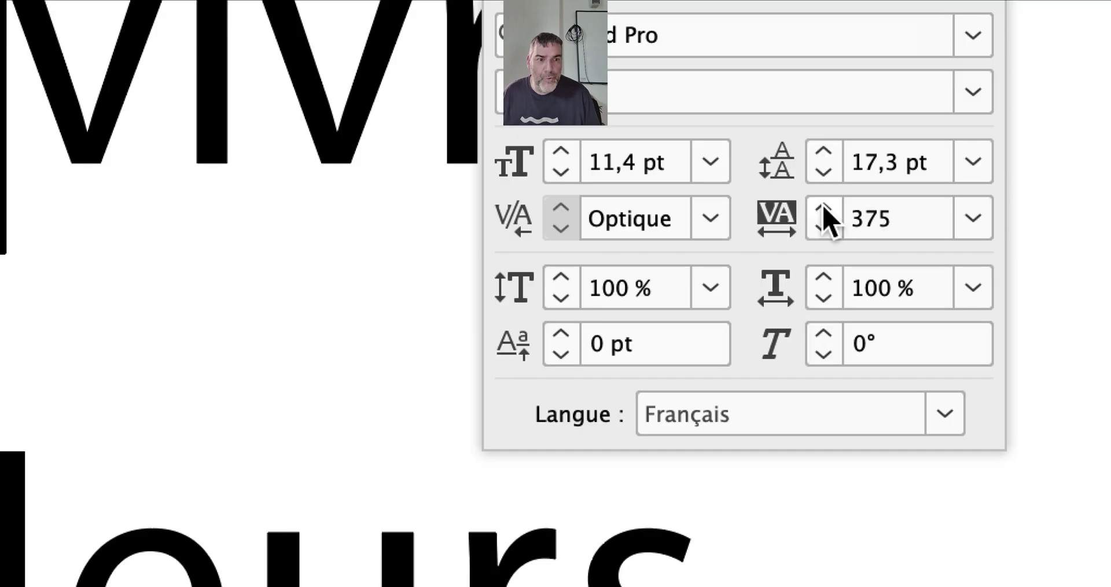
pyautogui.click(827, 209)
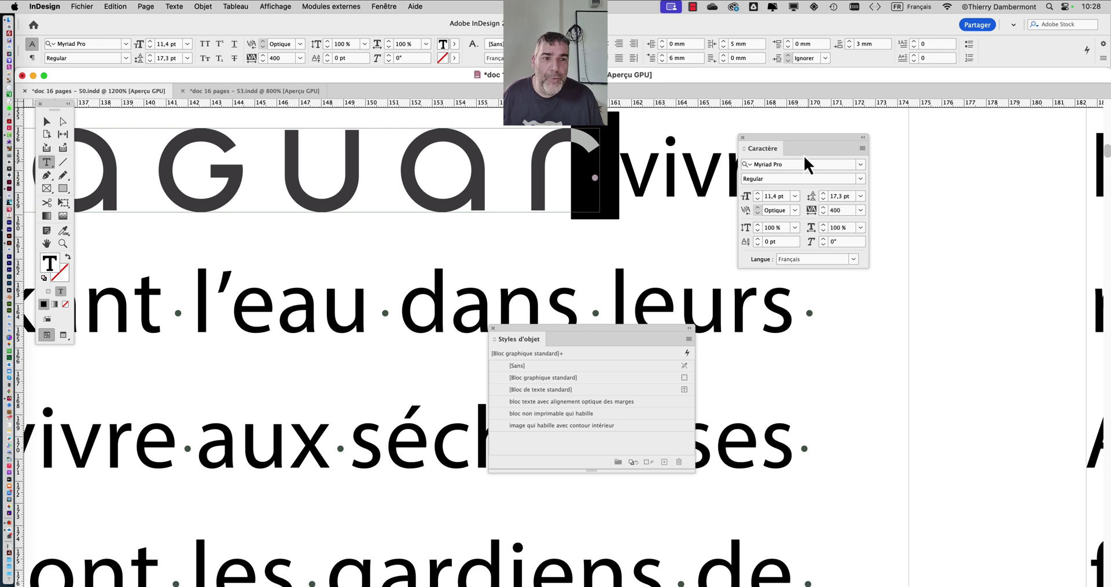
pyautogui.moveTo(804, 138); pyautogui.dragTo(882, 181)
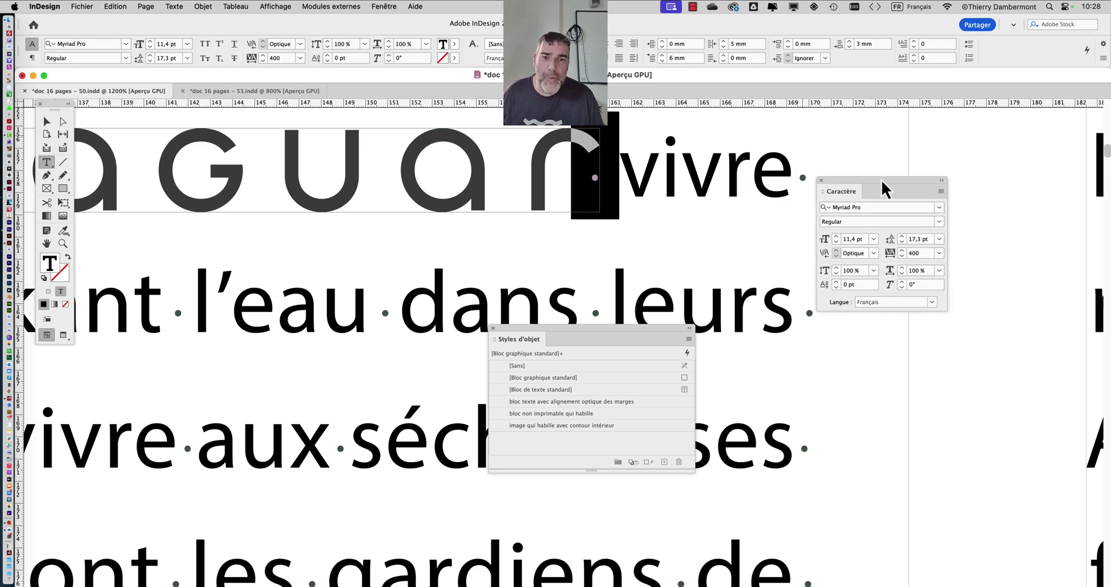
pyautogui.click(903, 251)
pyautogui.click(640, 205)
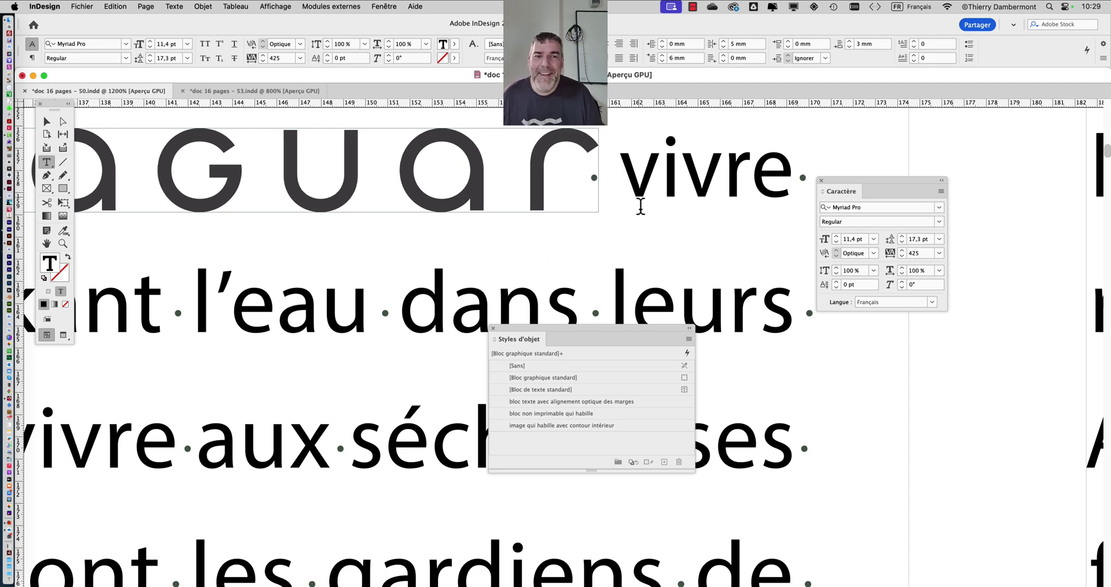
pyautogui.press('super+4')
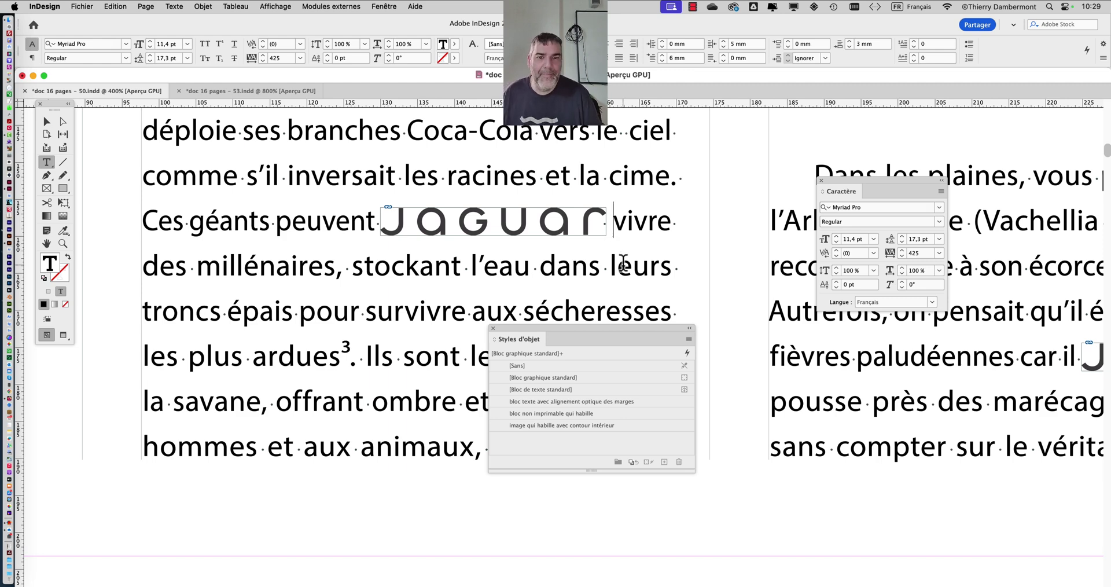
# Step: Save the document under the new name "doc 16 pages - 50-demo-01.indd"
pyautogui.click(78, 3)
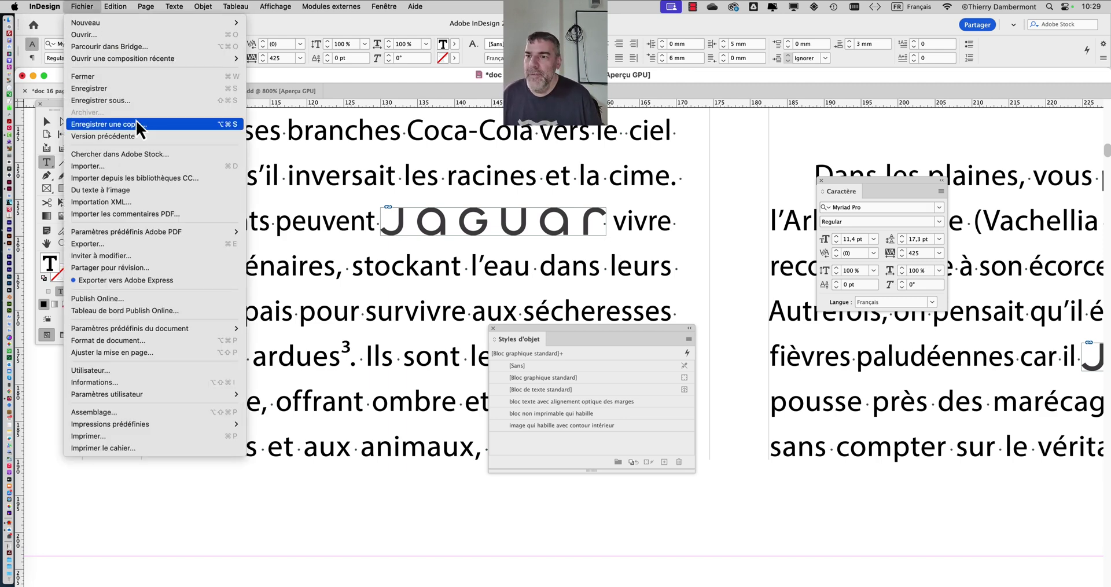
pyautogui.click(137, 102)
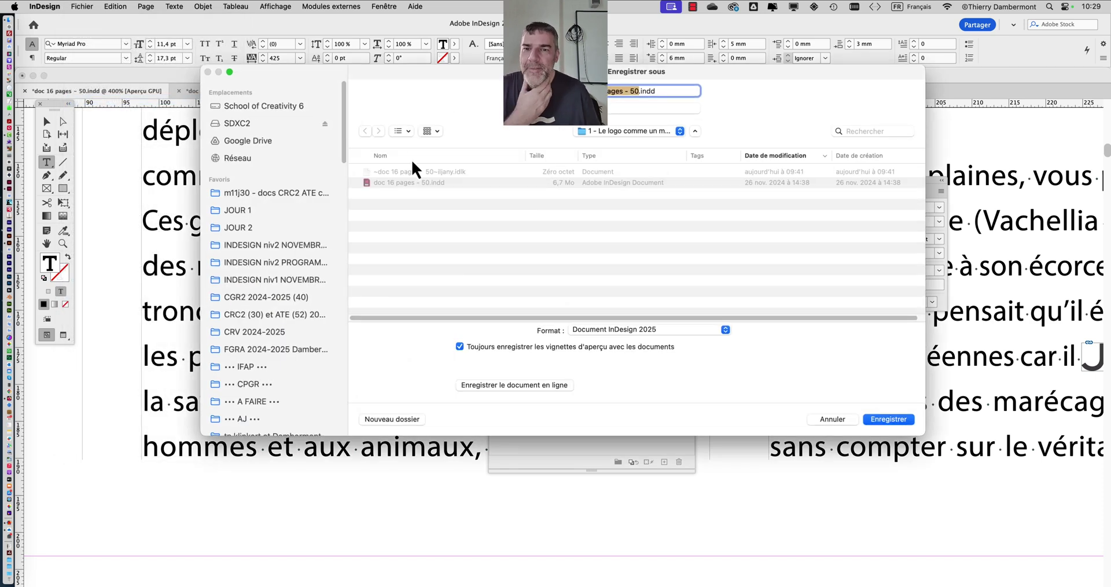
pyautogui.click(636, 91)
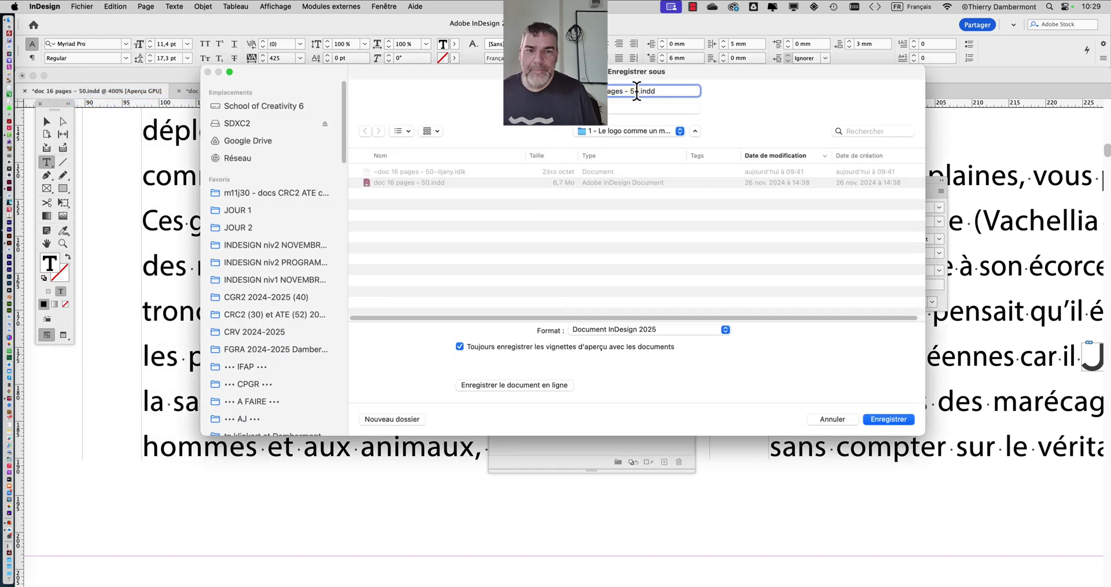
pyautogui.write('-demo')
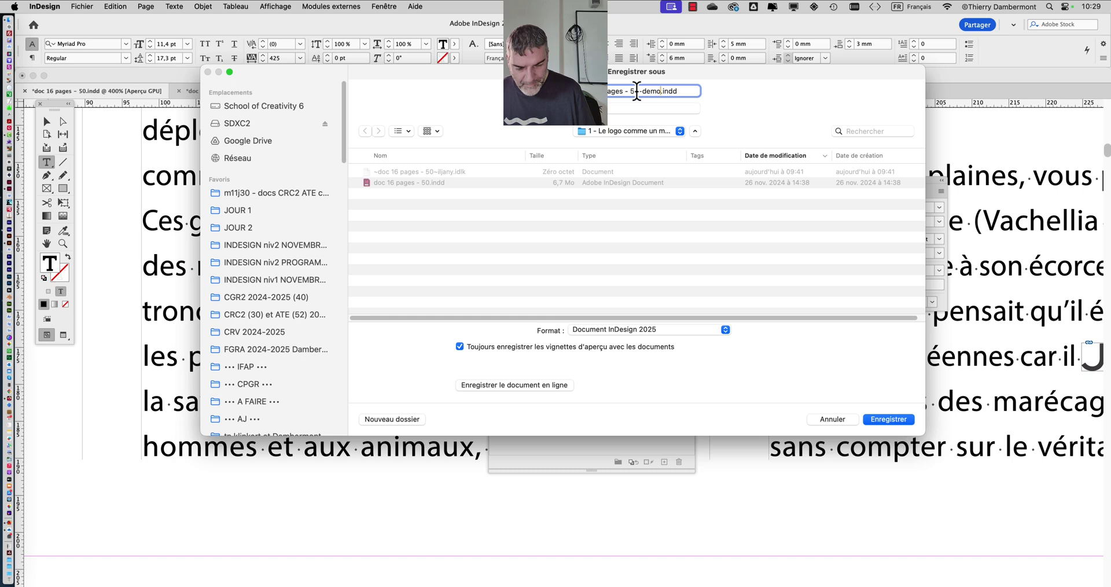
pyautogui.write('-01')
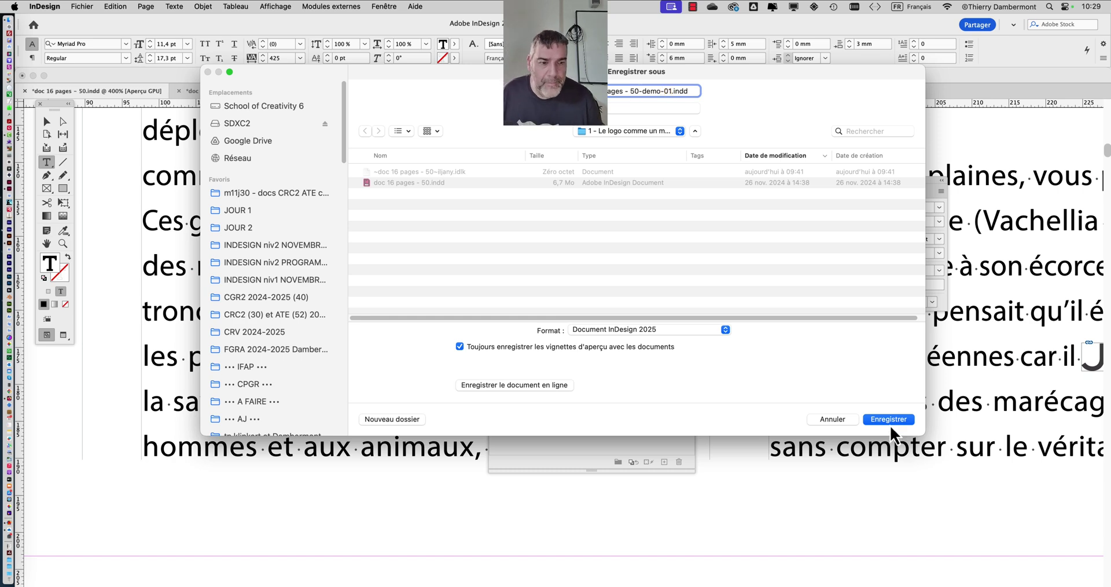
pyautogui.click(889, 420)
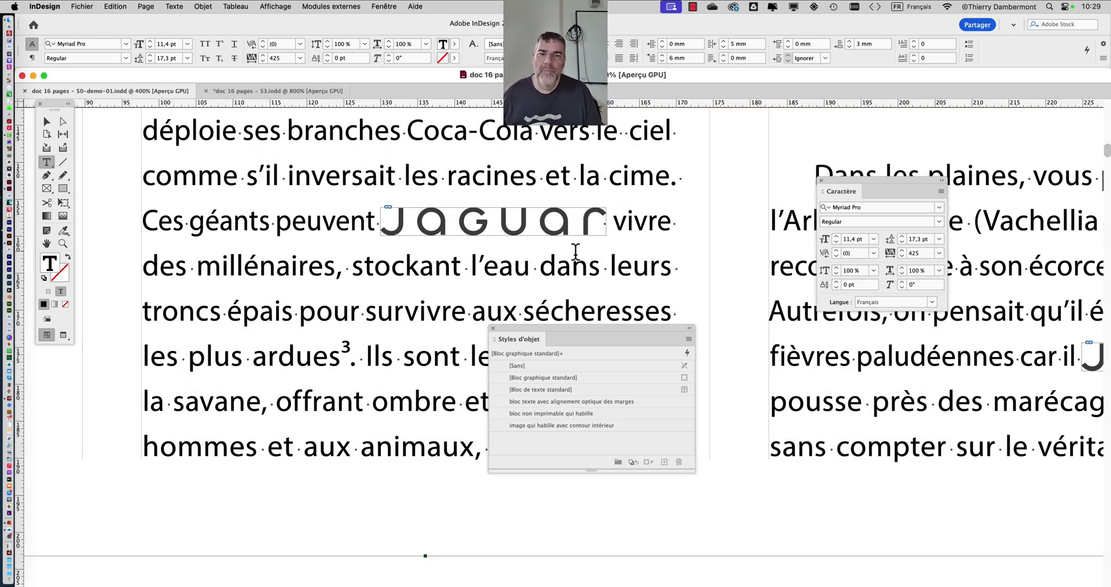
# Step: Compare the widened gap after the logo with the neighbouring word spaces and check the character settings of that space
pyautogui.click(605, 231)
pyautogui.scroll(2, 541, 238)
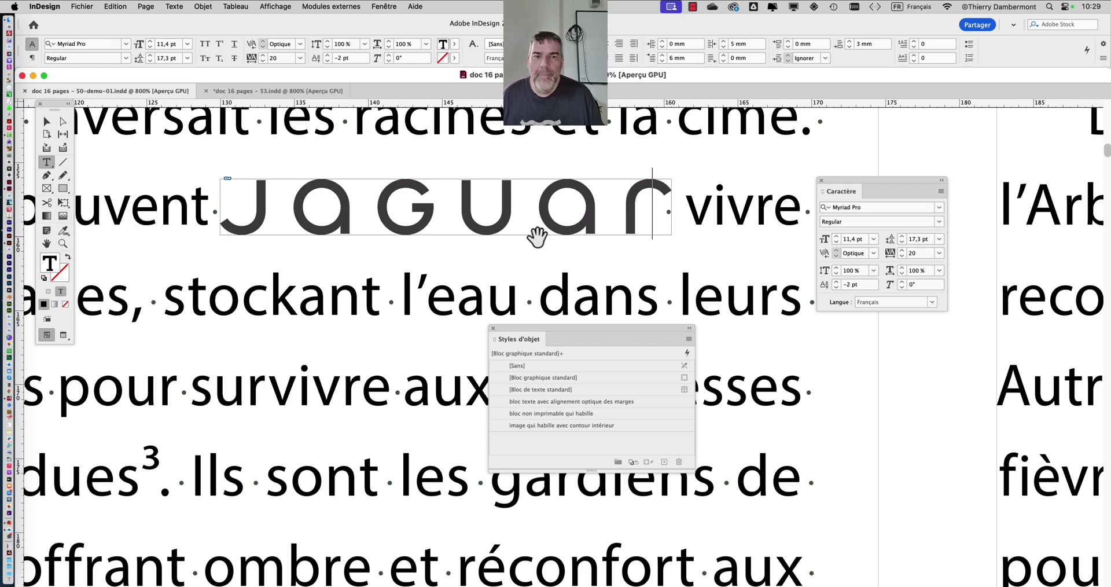
pyautogui.scroll(-4, 537, 236)
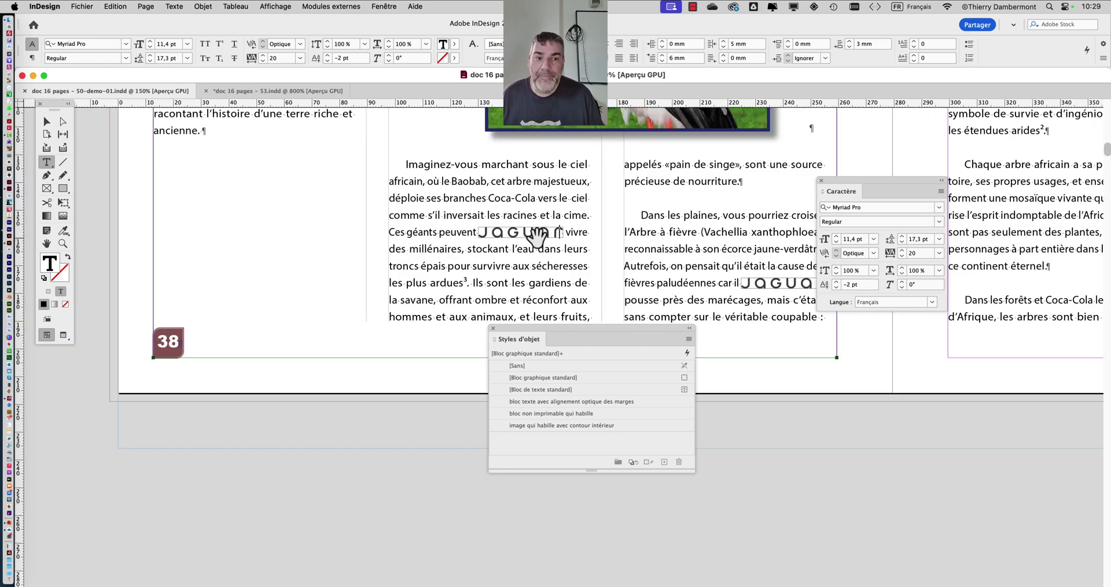
pyautogui.moveTo(566, 268); pyautogui.dragTo(387, 257)
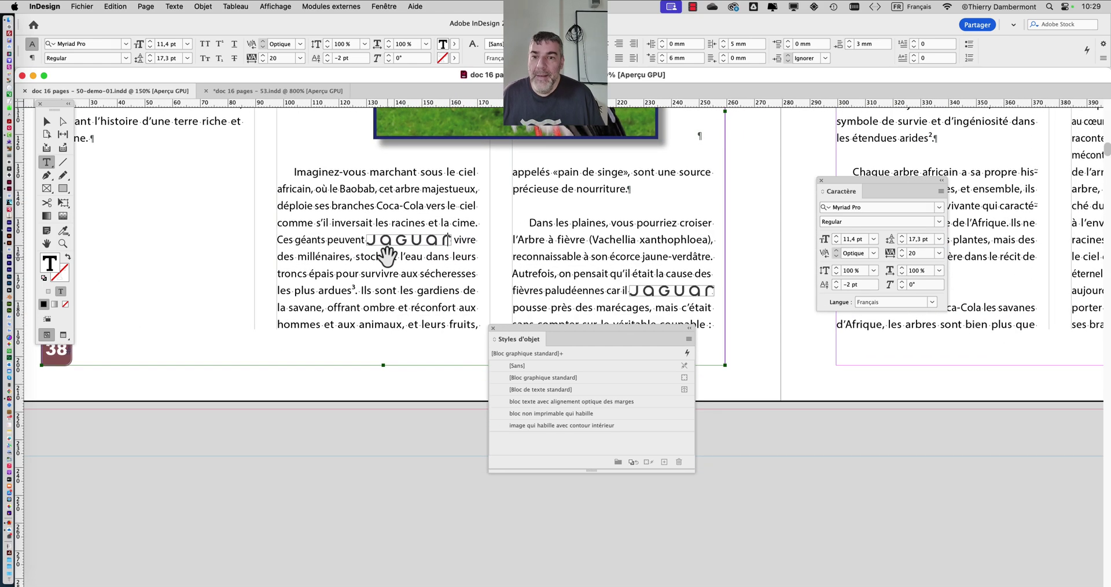
pyautogui.scroll(2, 382, 254)
pyautogui.scroll(2, 379, 250)
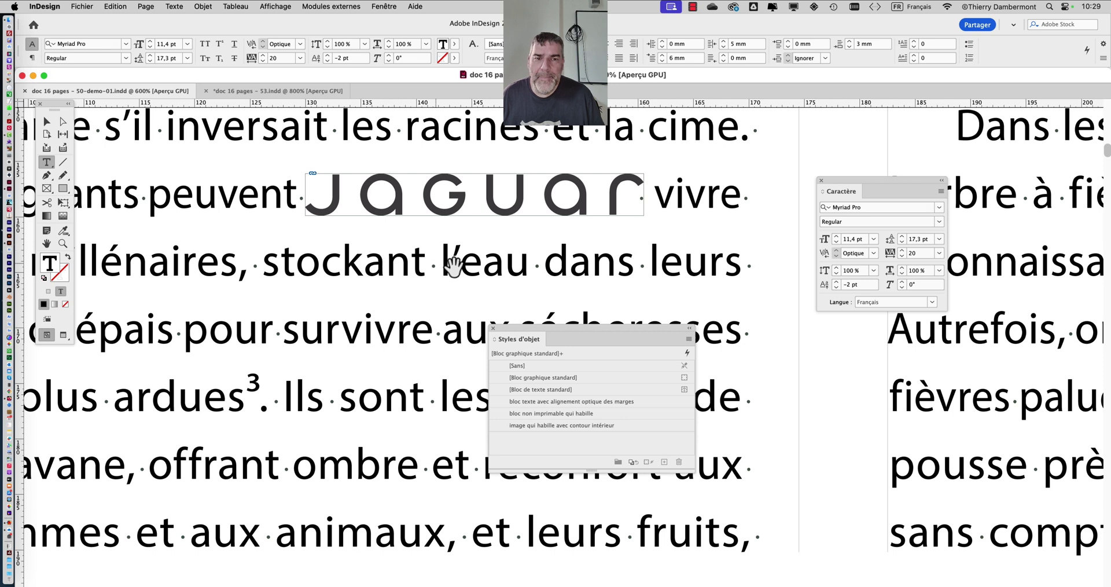
pyautogui.scroll(-1, 453, 267)
pyautogui.moveTo(590, 220); pyautogui.dragTo(581, 219)
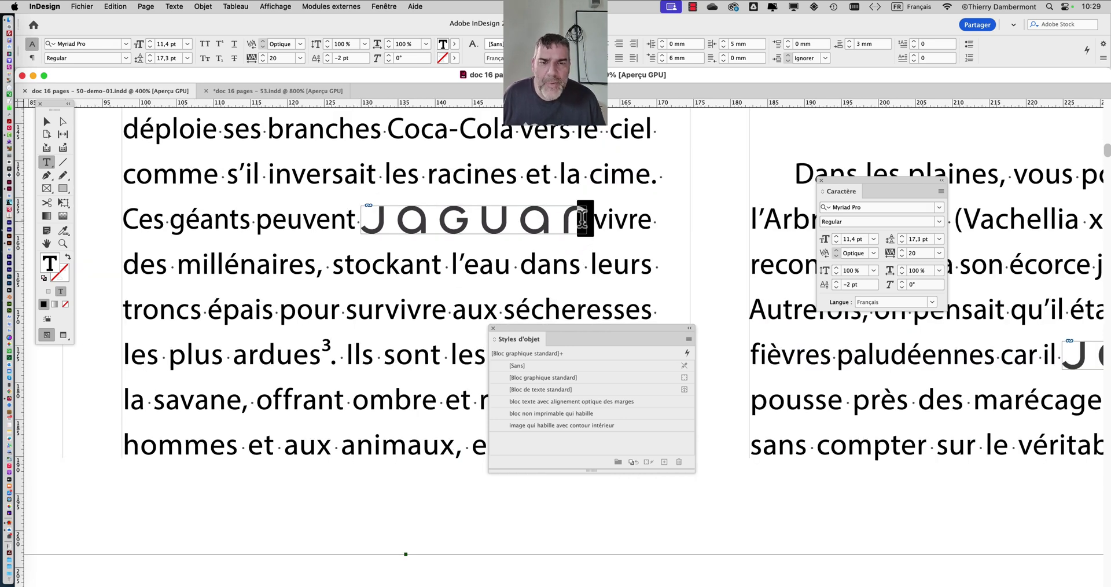
pyautogui.scroll(1, 582, 223)
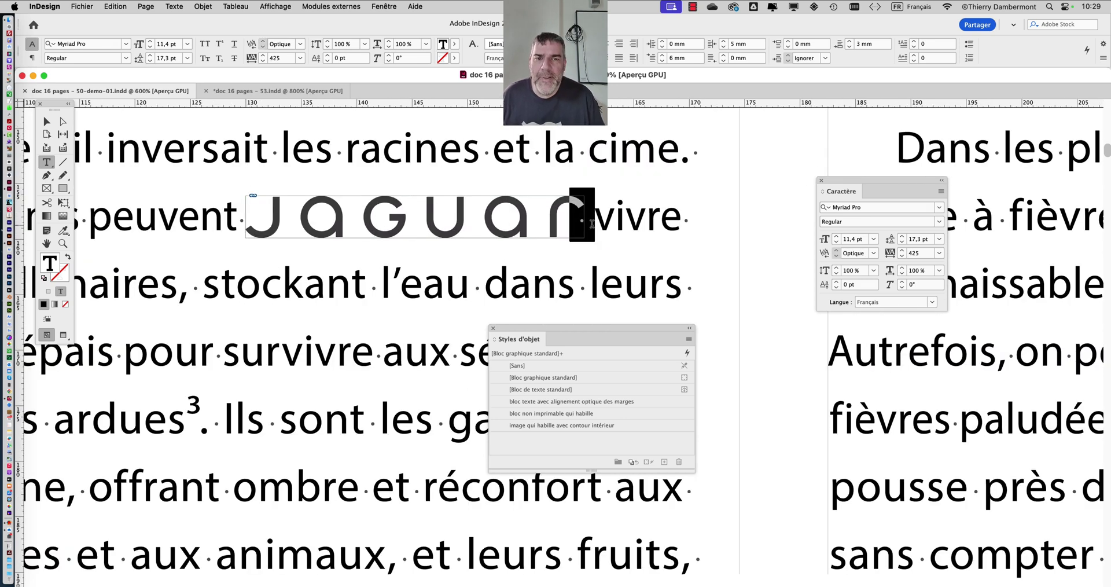
# Step: Copy the inline logo before "vivre" together with its widened trailing space
pyautogui.doubleClick(334, 217)
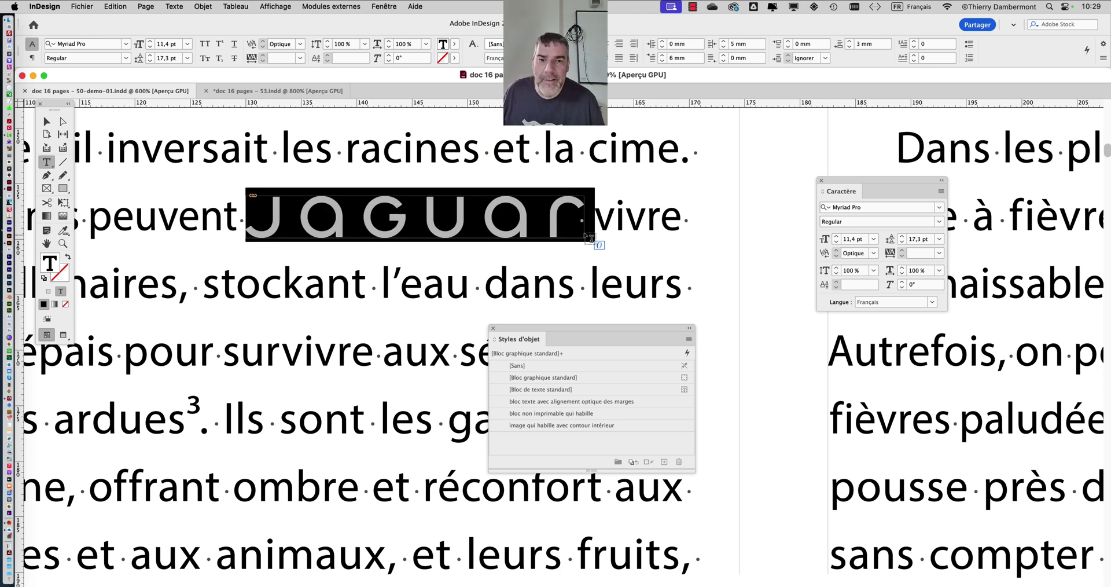
pyautogui.moveTo(600, 219); pyautogui.dragTo(249, 219)
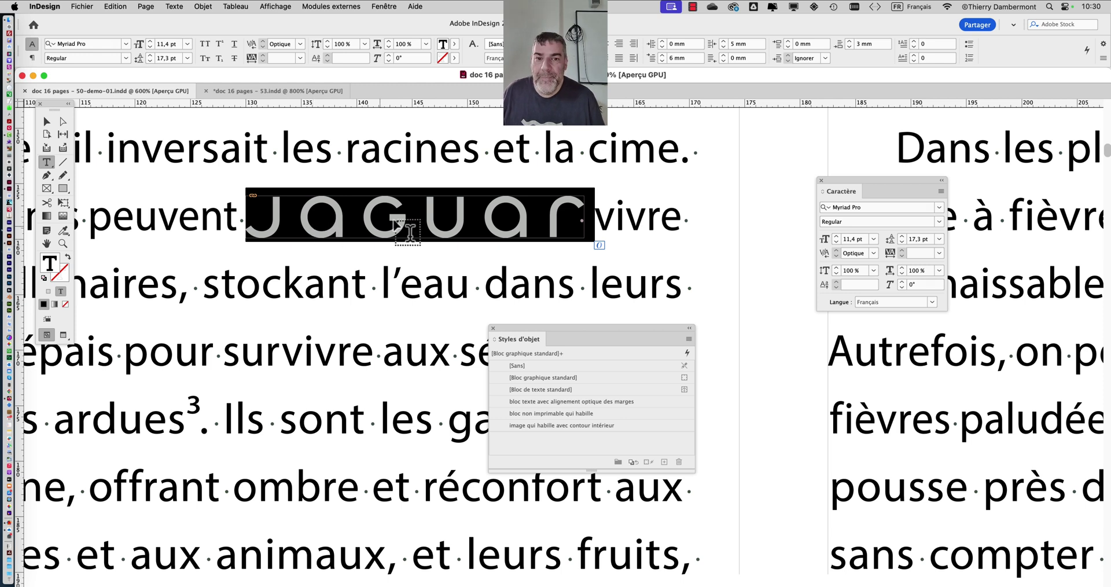
pyautogui.click(125, 5)
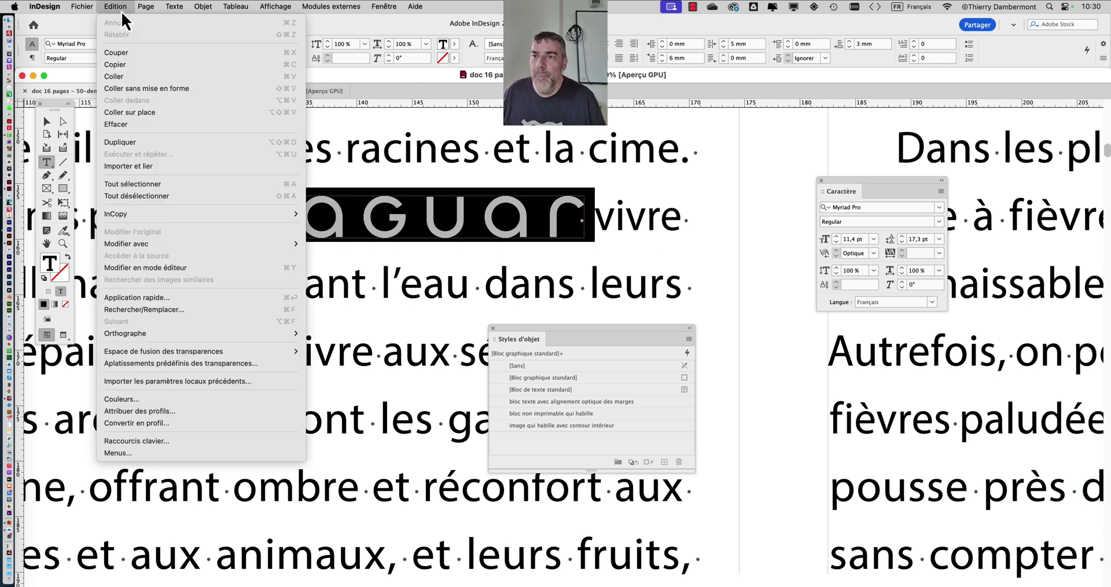
pyautogui.click(133, 68)
pyautogui.press('super+1')
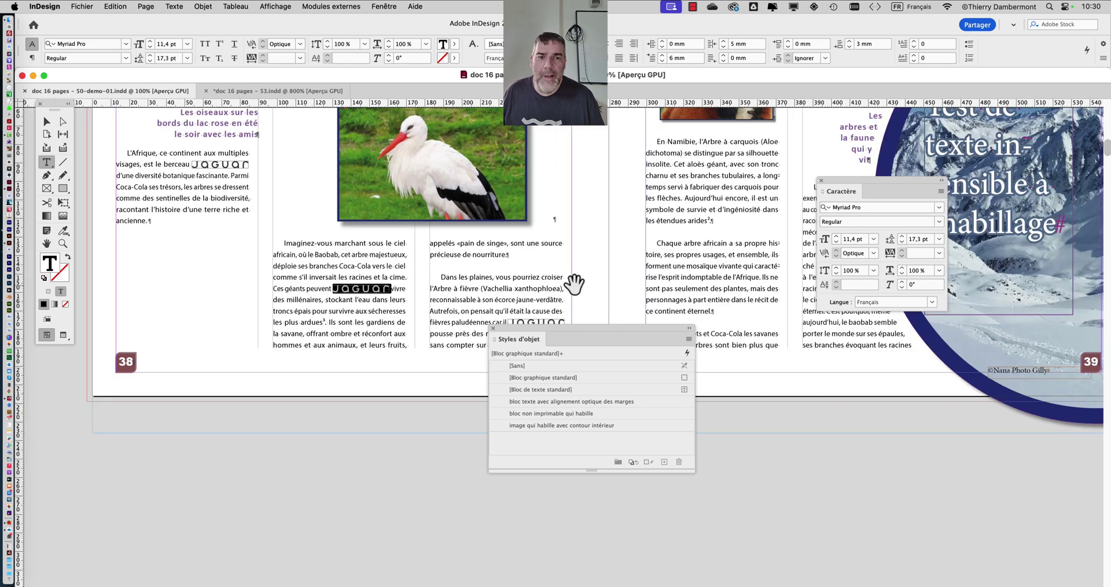
# Step: Insert the placeholder word "jag" before "non pas comme" in the paragraph beginning "Les arbres africains sont entourés" on page 40
pyautogui.moveTo(861, 178); pyautogui.dragTo(880, 366)
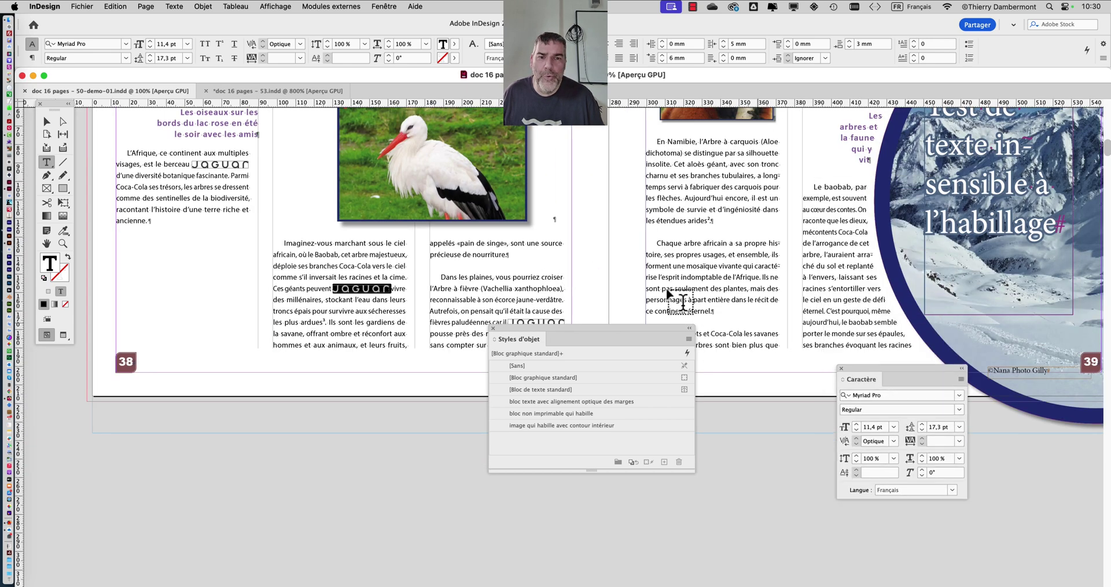
pyautogui.scroll(-5, 564, 275)
pyautogui.scroll(-15, 530, 277)
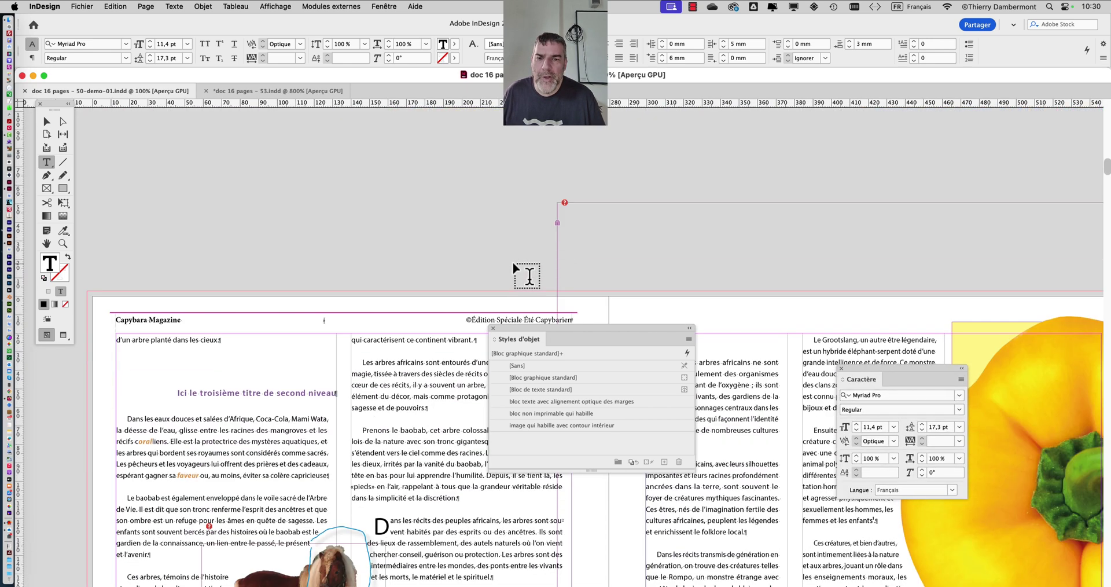
pyautogui.scroll(8, 513, 258)
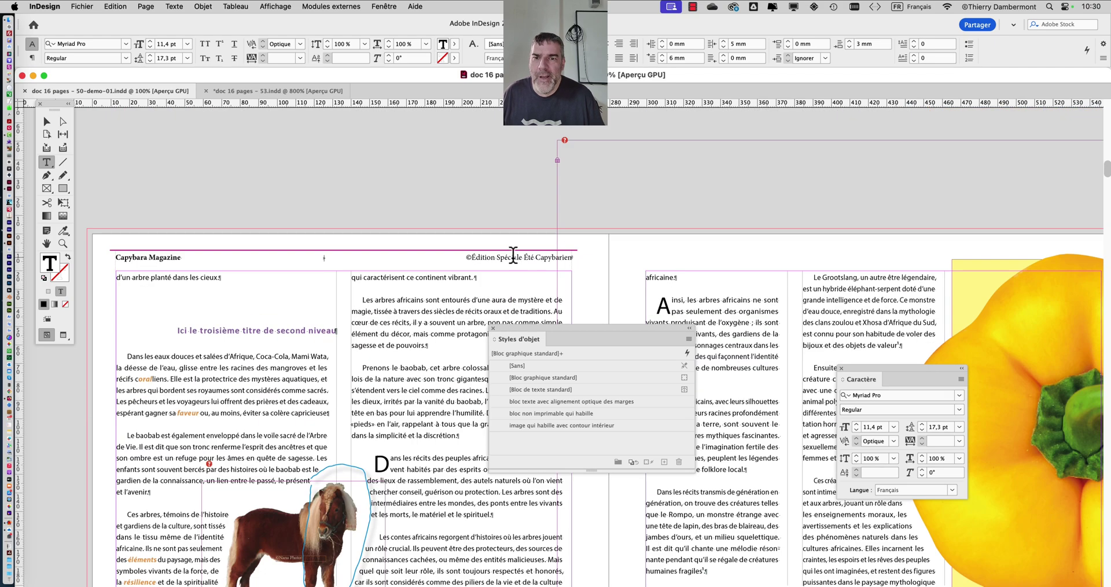
pyautogui.moveTo(622, 328); pyautogui.dragTo(925, 276)
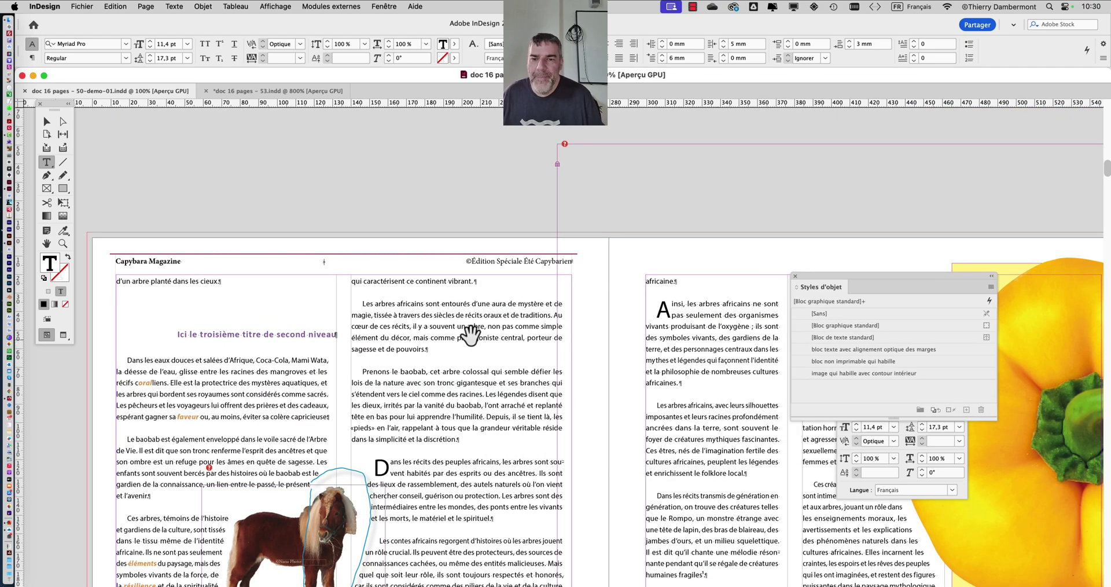
pyautogui.scroll(4, 466, 325)
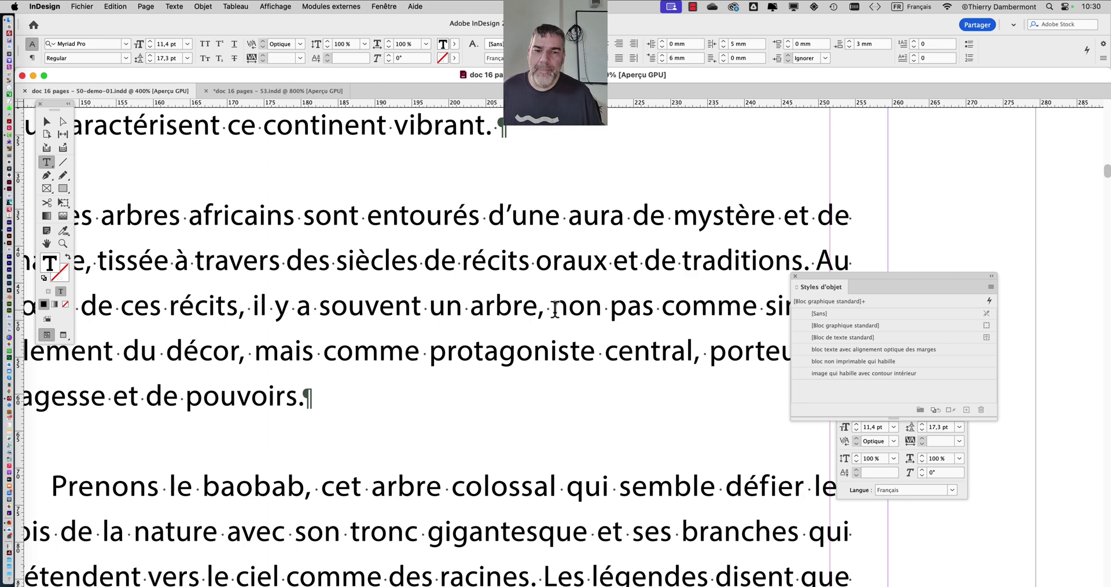
pyautogui.click(555, 310)
pyautogui.write('jag')
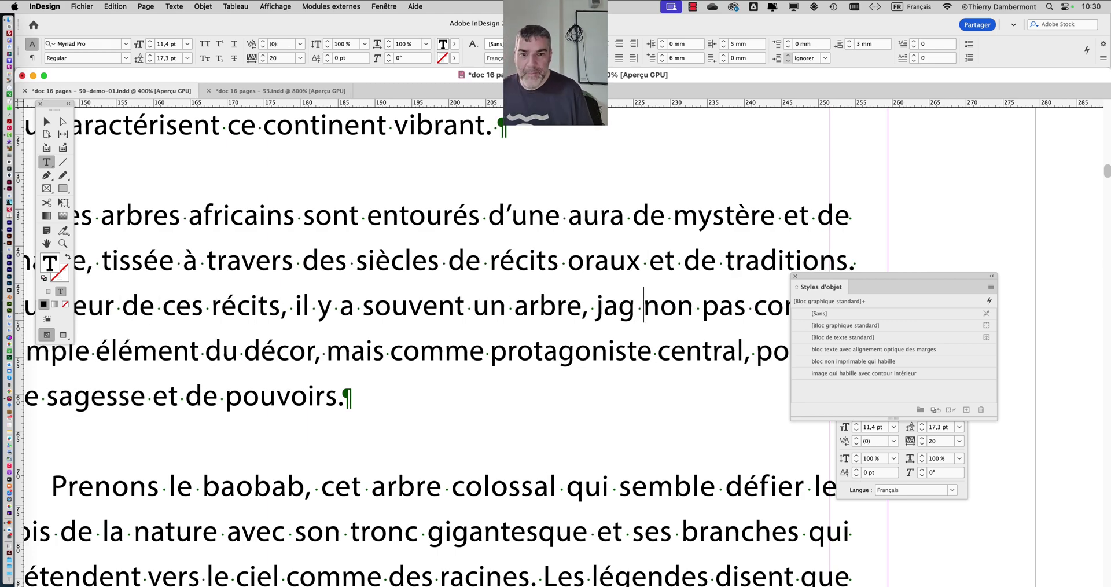
# Step: Insert the placeholder word "jag" before "comme sacrés" in the first column of page 40
pyautogui.scroll(-2, 484, 345)
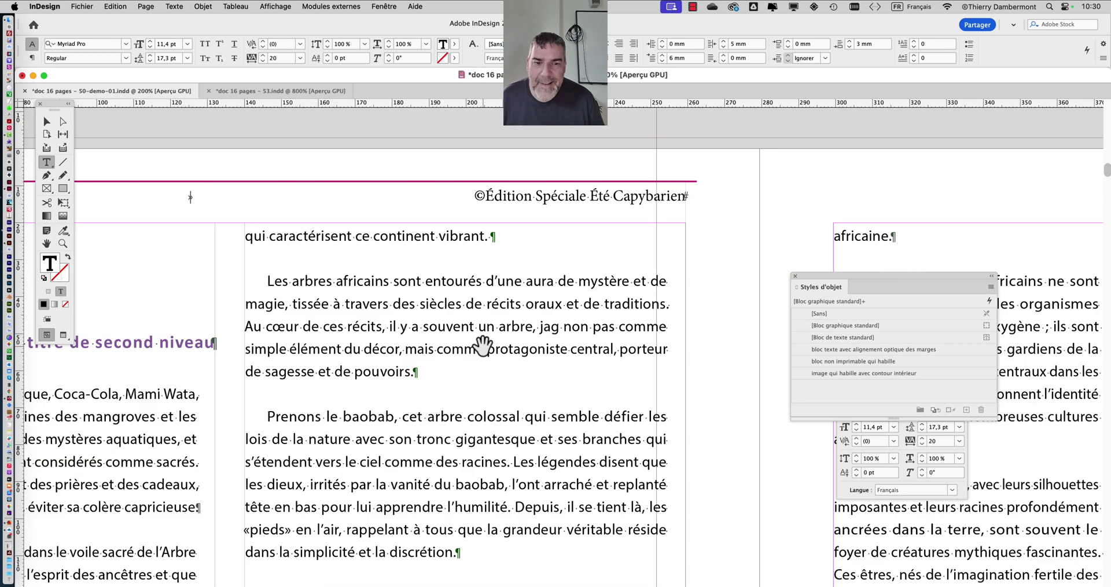
pyautogui.moveTo(463, 389); pyautogui.dragTo(720, 161)
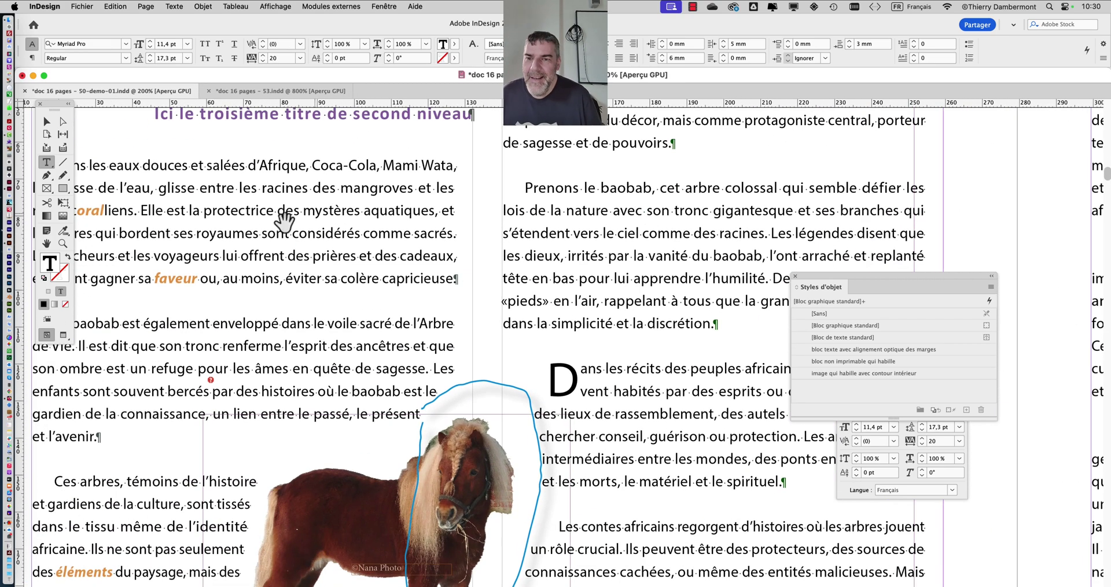
pyautogui.click(368, 235)
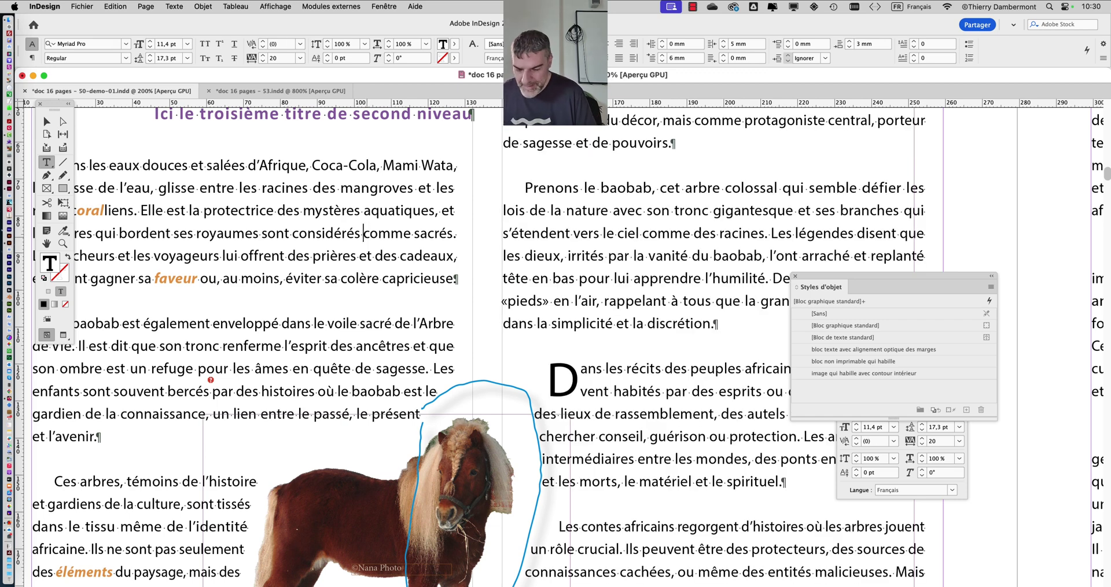
pyautogui.write('jag')
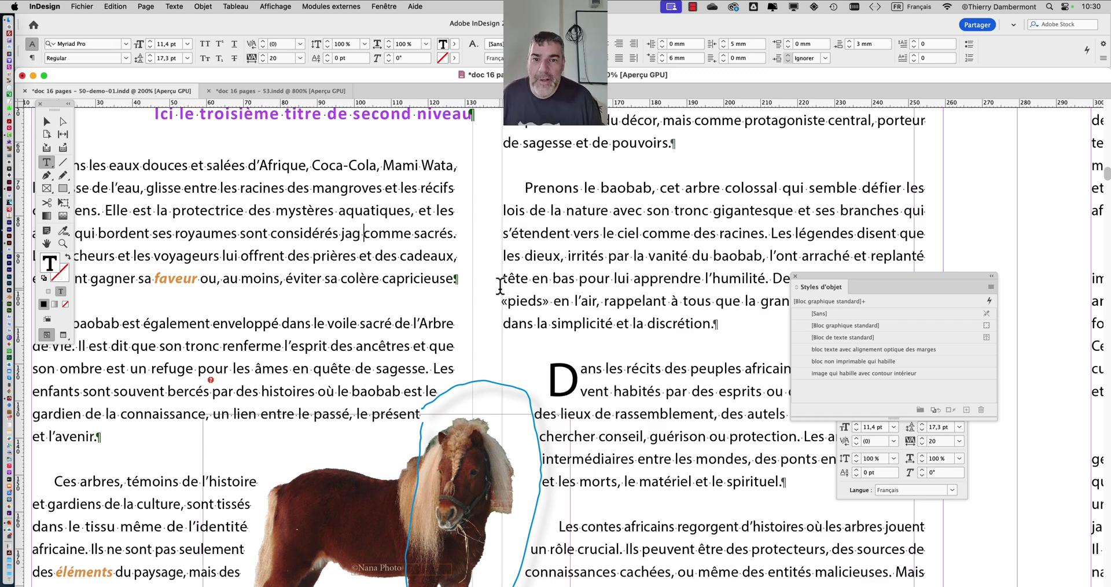
# Step: Insert the placeholder word "jag" before "souvent le foyer" in the first column of page 41
pyautogui.scroll(-1, 500, 283)
pyautogui.hscroll(10, 625, 347)
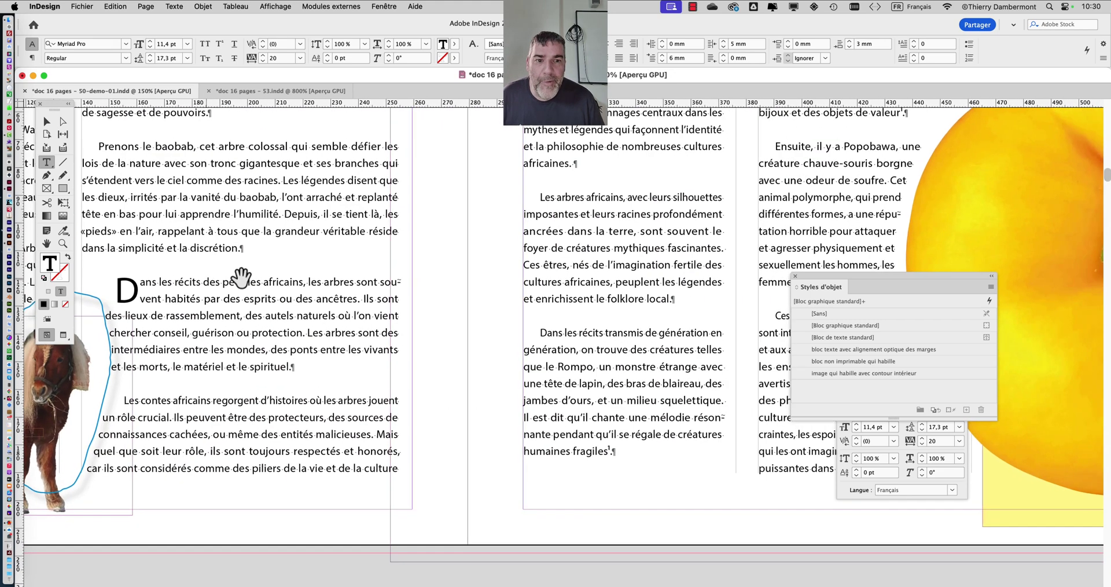
pyautogui.click(666, 232)
pyautogui.write('jag')
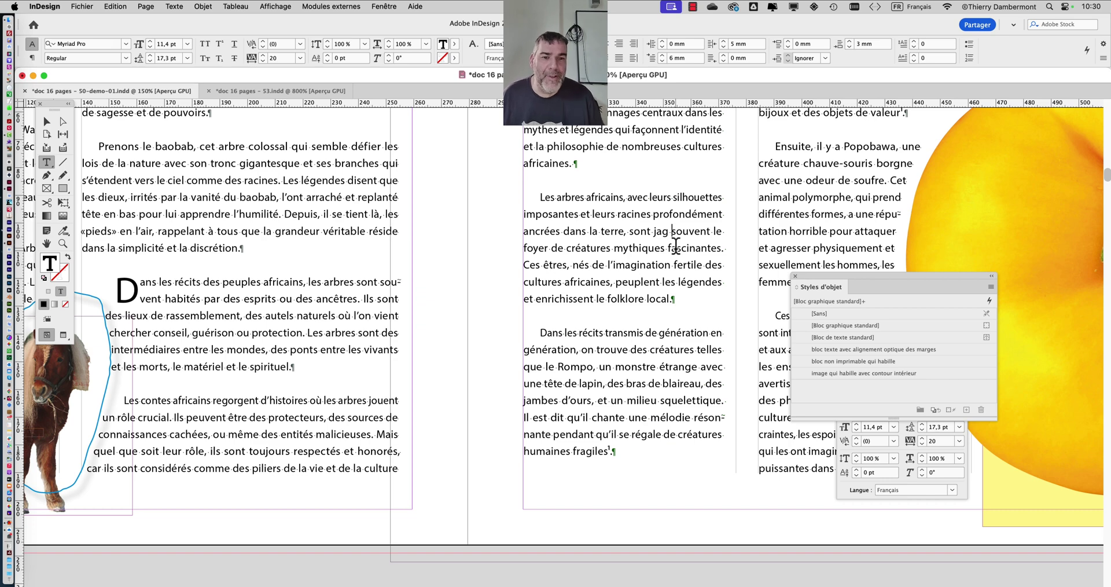
pyautogui.press('super+equal')
pyautogui.press('super+equal')
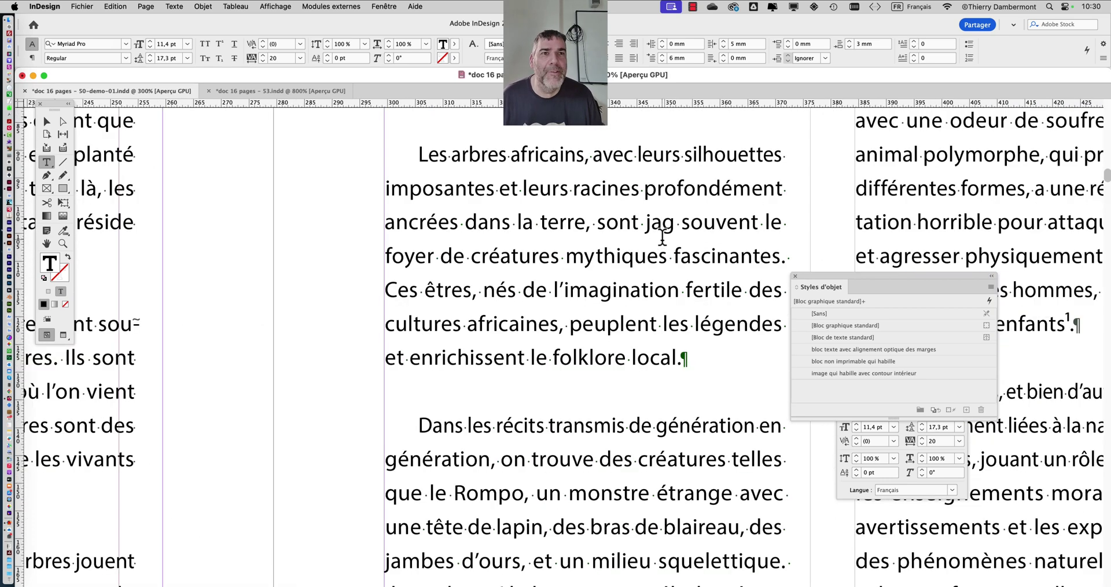
pyautogui.press('super+minus')
pyautogui.press('super+minus')
pyautogui.press('super+minus')
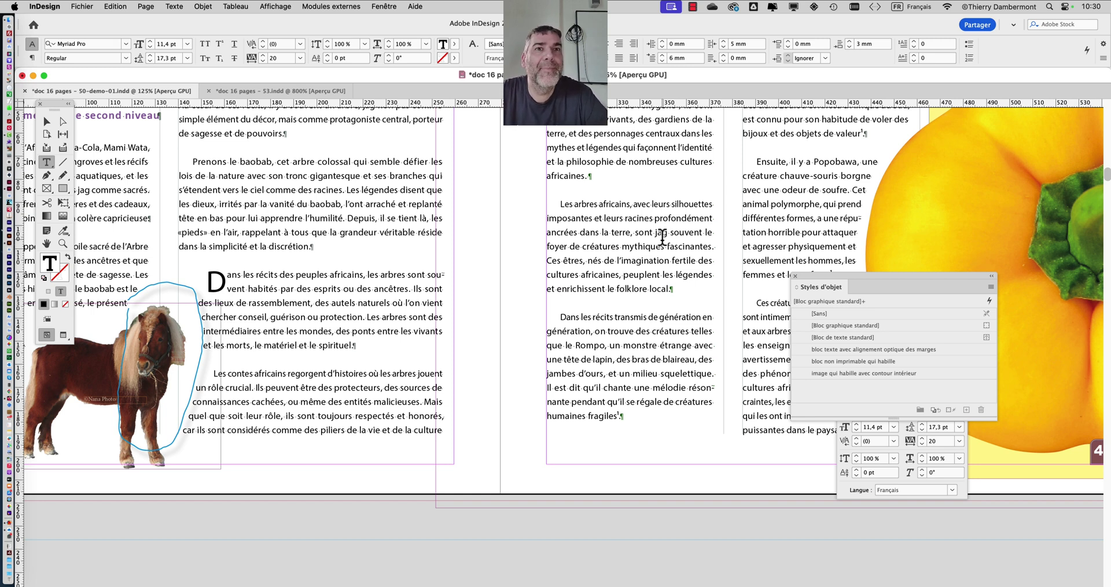
pyautogui.press('super+minus')
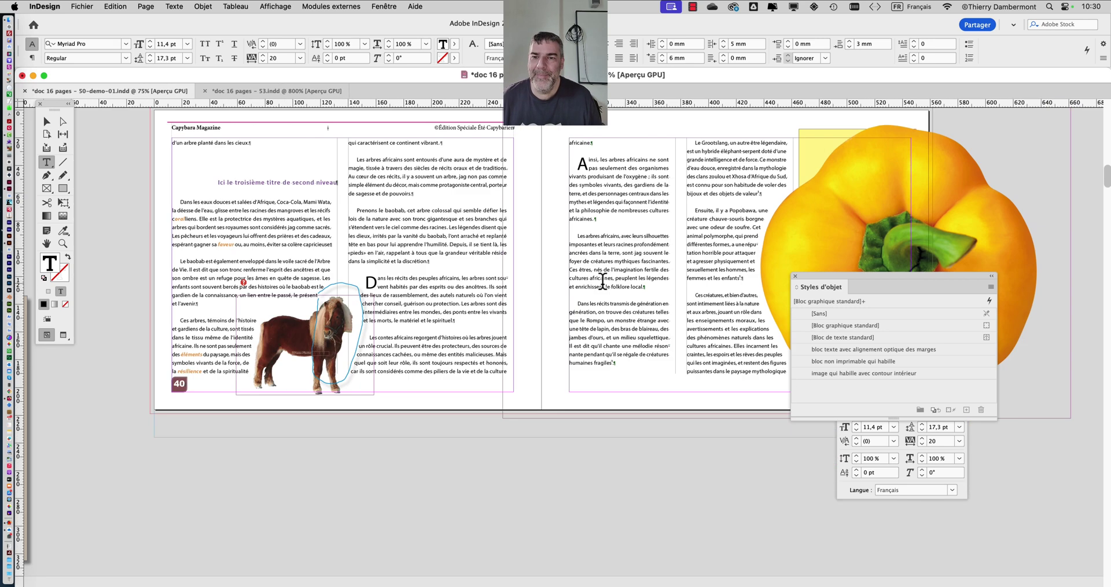
# Step: Save the document under the new name "doc 16 pages - 50-demo-02.indd"
pyautogui.click(82, 6)
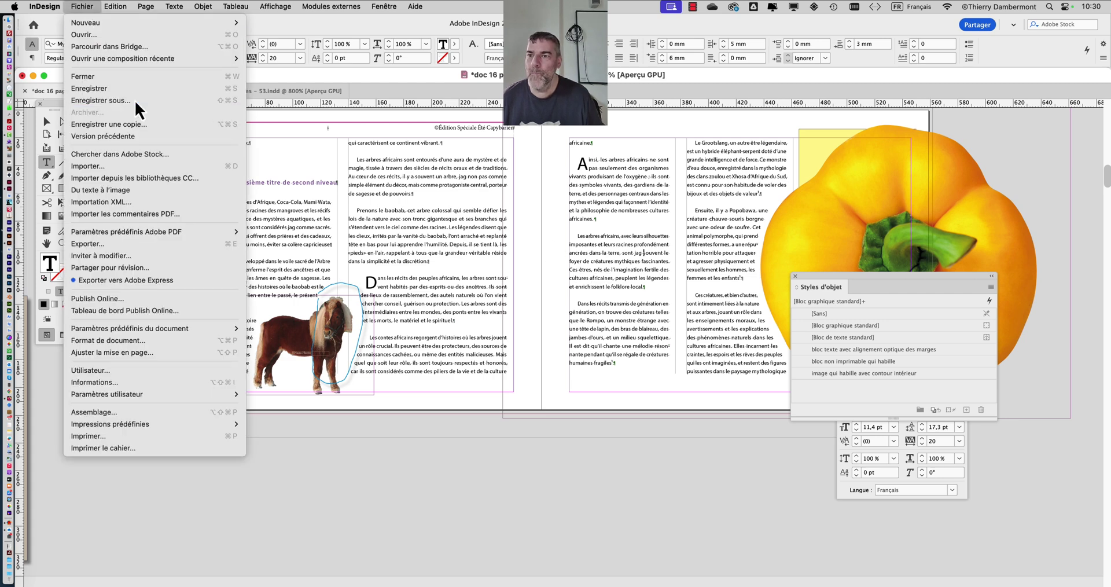
pyautogui.click(115, 100)
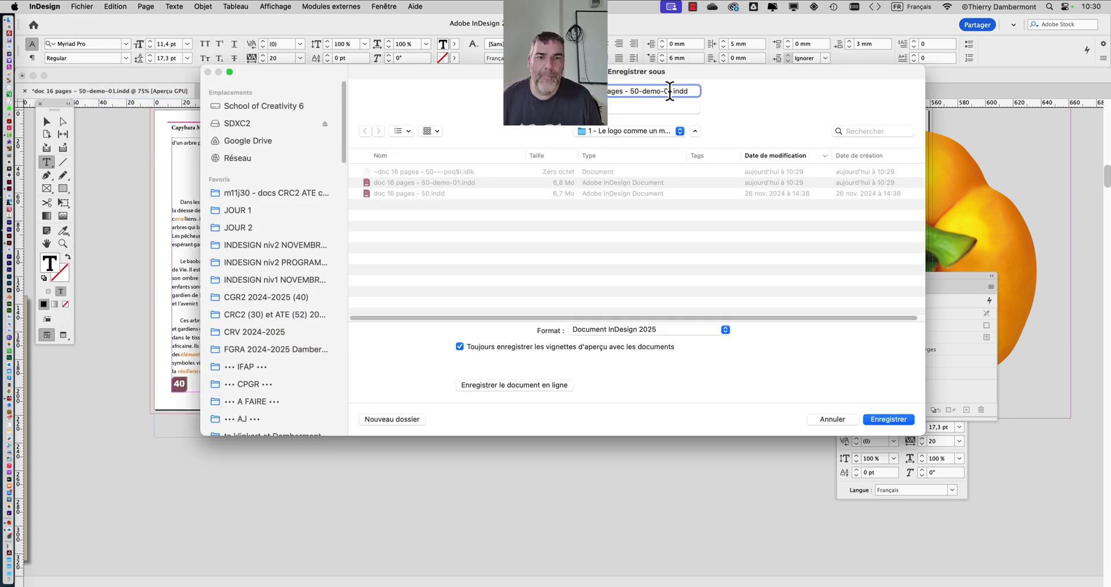
pyautogui.write('2')
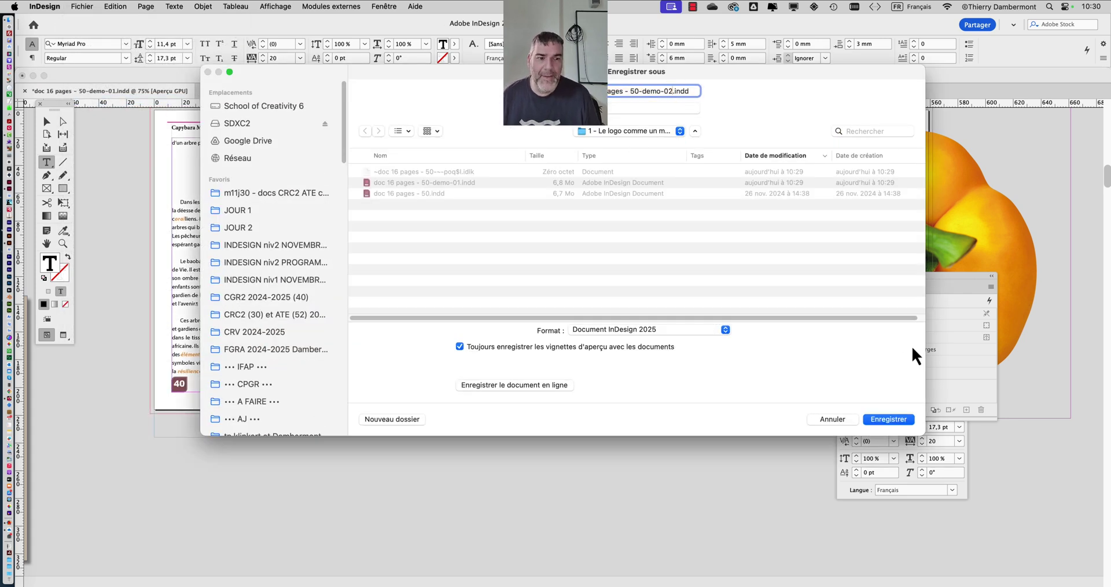
pyautogui.click(889, 419)
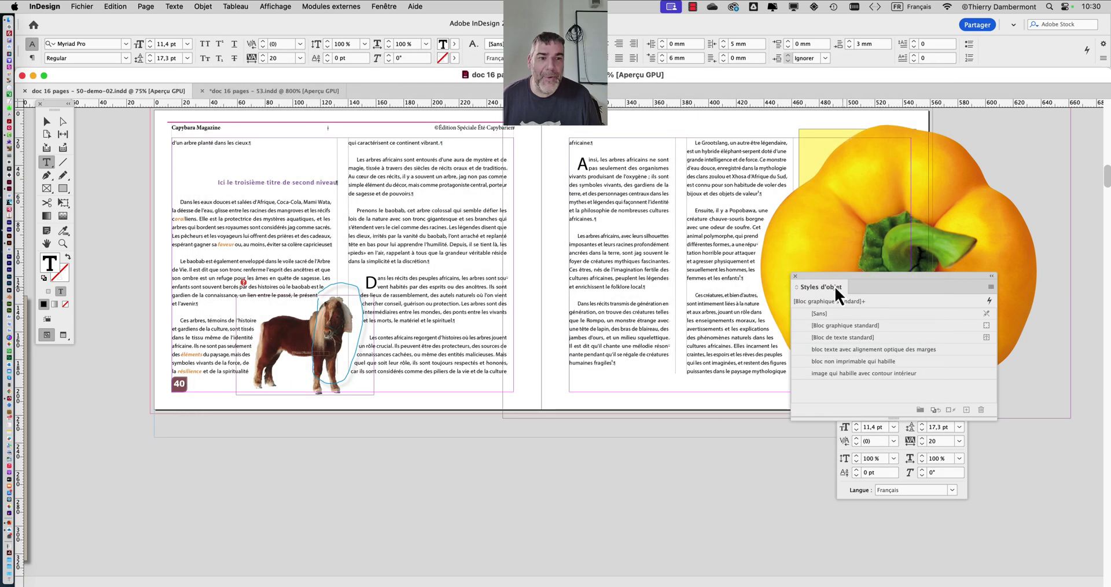
# Step: Move the object styles panel clear of the spread and inspect the "jag" placeholder before "souvent"
pyautogui.moveTo(828, 277); pyautogui.dragTo(106, 469)
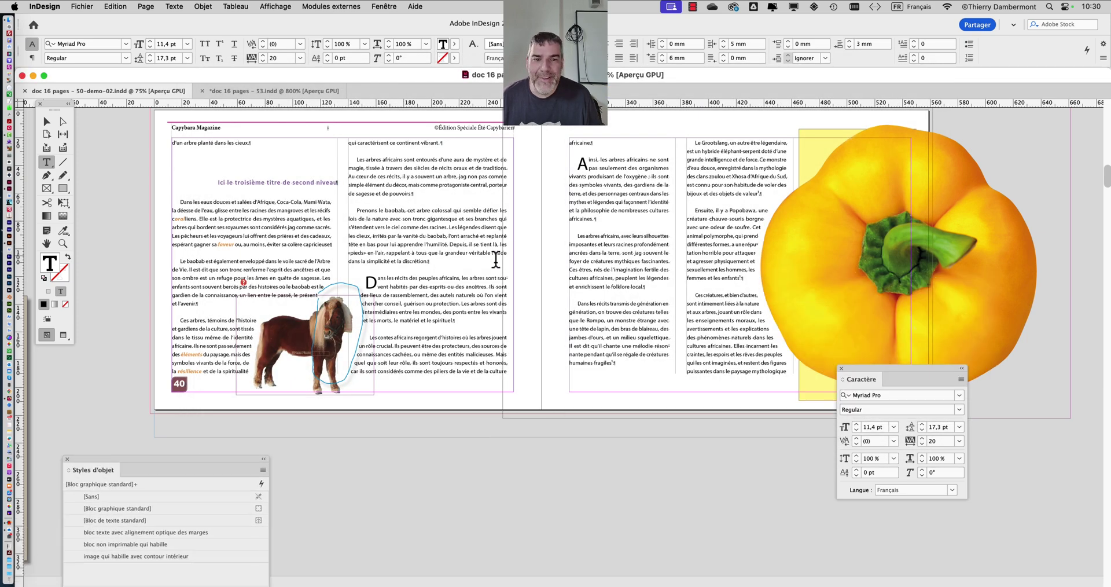
pyautogui.press('super+equal')
pyautogui.press('super+equal')
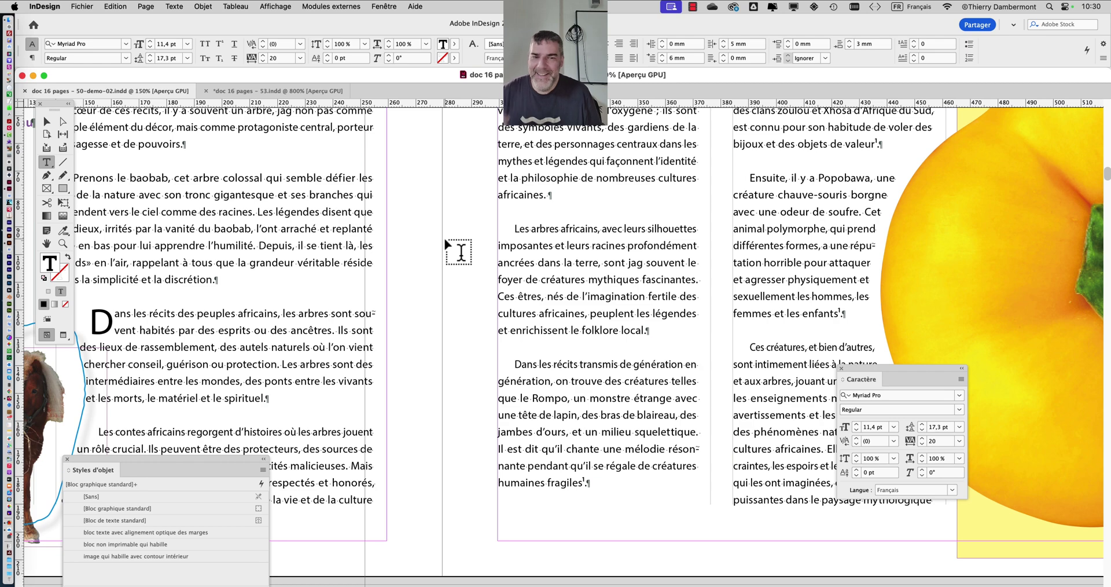
pyautogui.scroll(2, 666, 275)
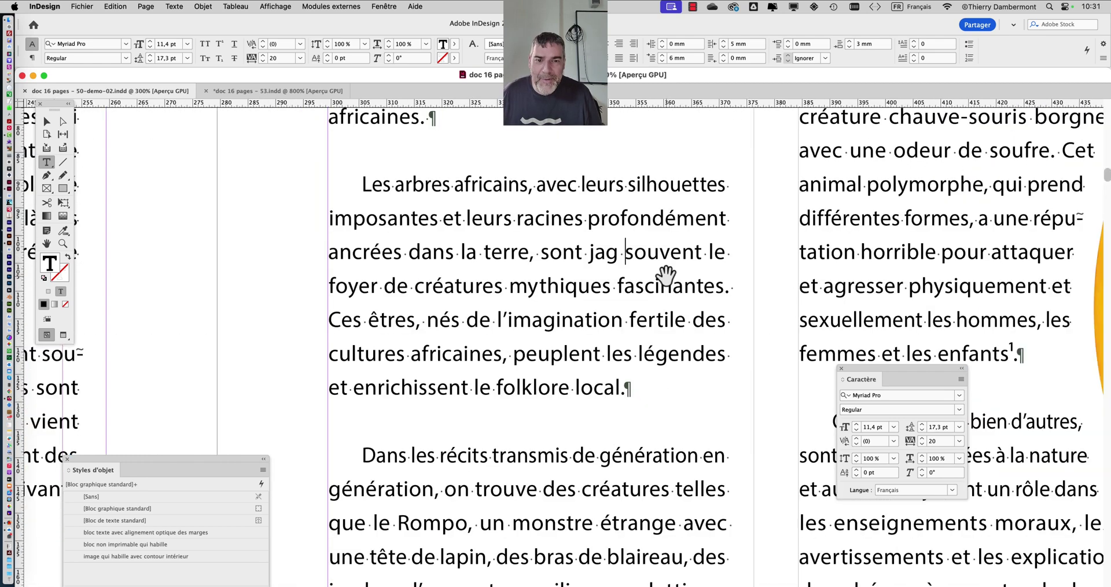
pyautogui.scroll(-3, 666, 275)
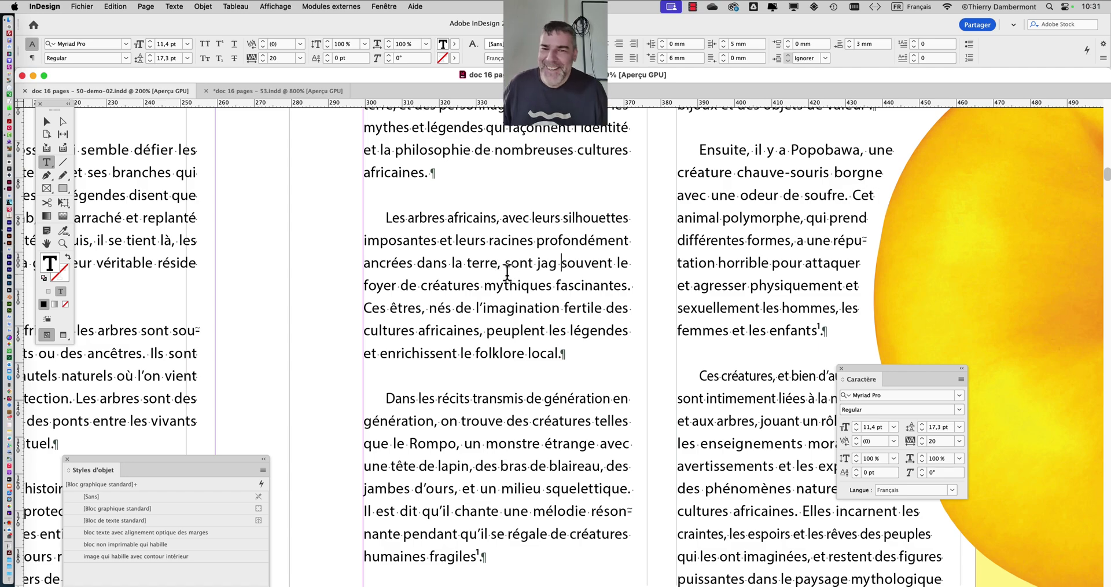
pyautogui.scroll(-3, 507, 271)
pyautogui.scroll(1, 501, 274)
pyautogui.scroll(-1, 522, 275)
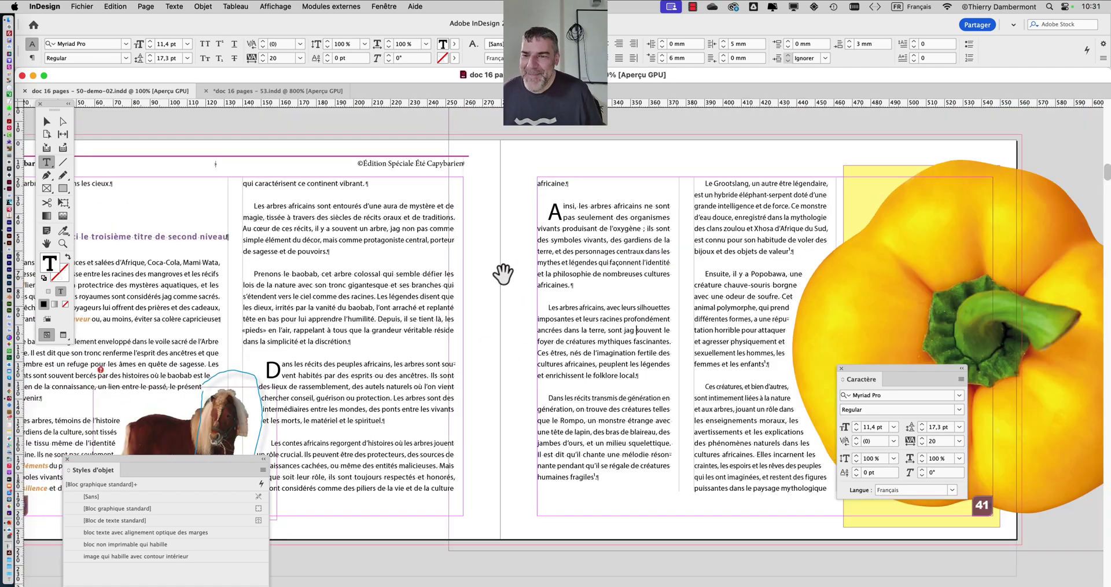
# Step: Switch to the Selection tool and deselect everything on the spread
pyautogui.click(46, 121)
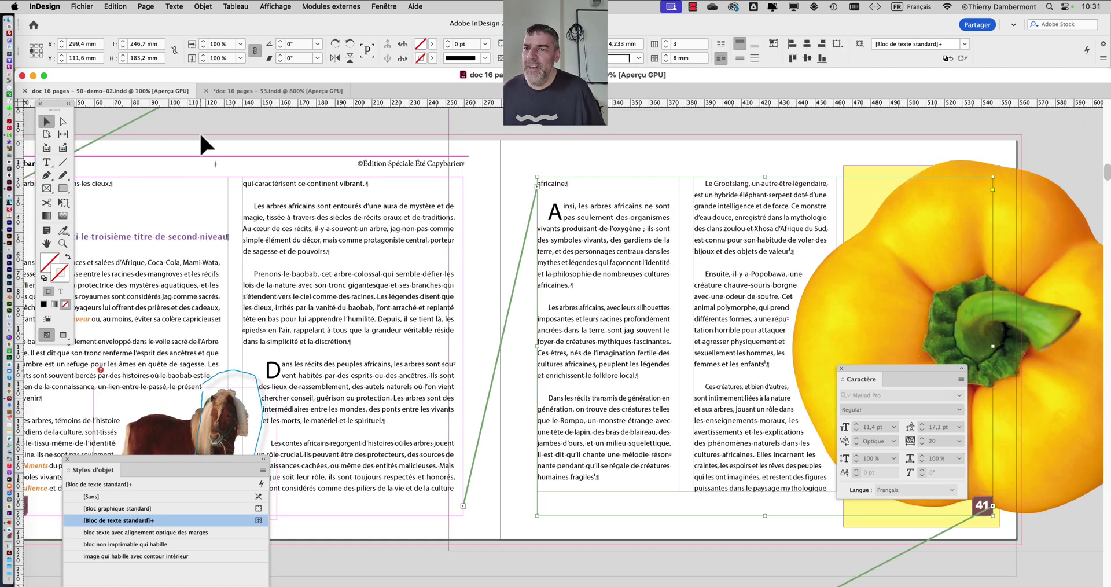
pyautogui.scroll(-2, 359, 223)
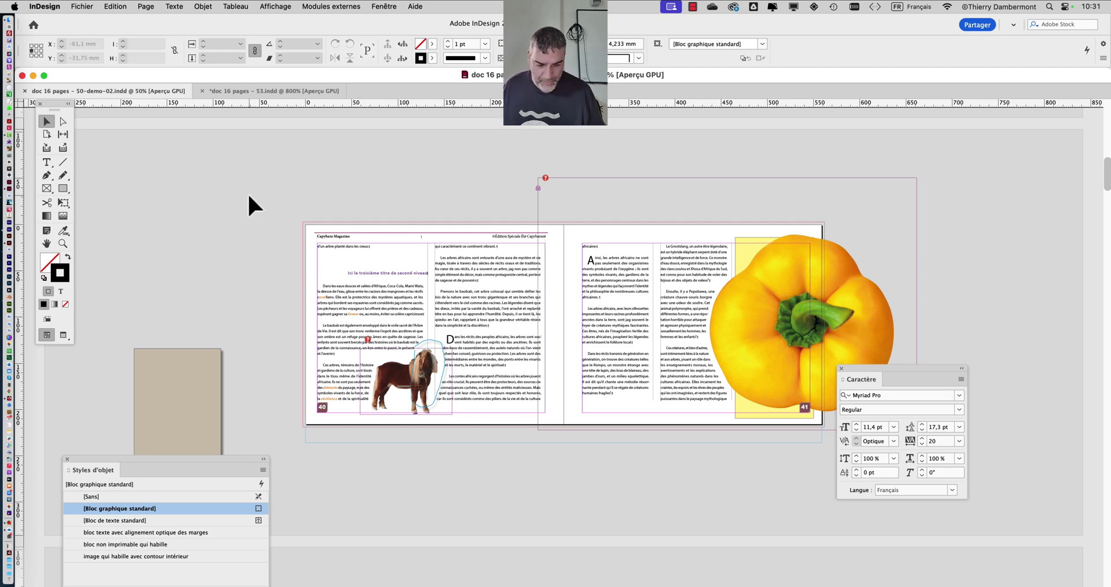
pyautogui.click(113, 7)
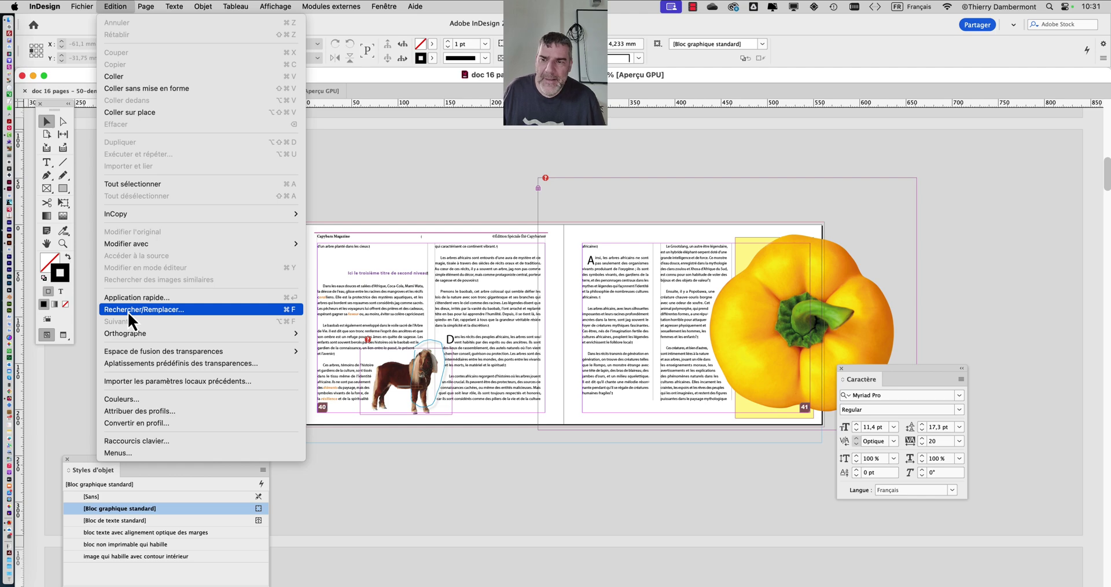
pyautogui.click(435, 184)
# Step: Examine the "jag" placeholders on pages 40 and 41 and the spaces around them
pyautogui.scroll(3, 628, 342)
pyautogui.scroll(4, 637, 345)
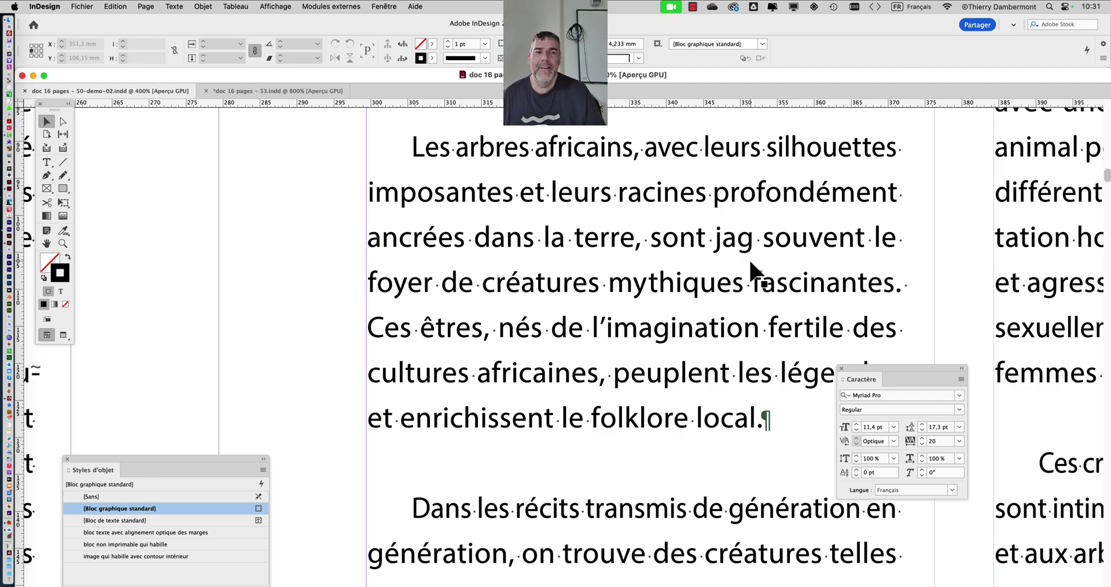
pyautogui.scroll(-5, 596, 338)
pyautogui.scroll(-2, 596, 341)
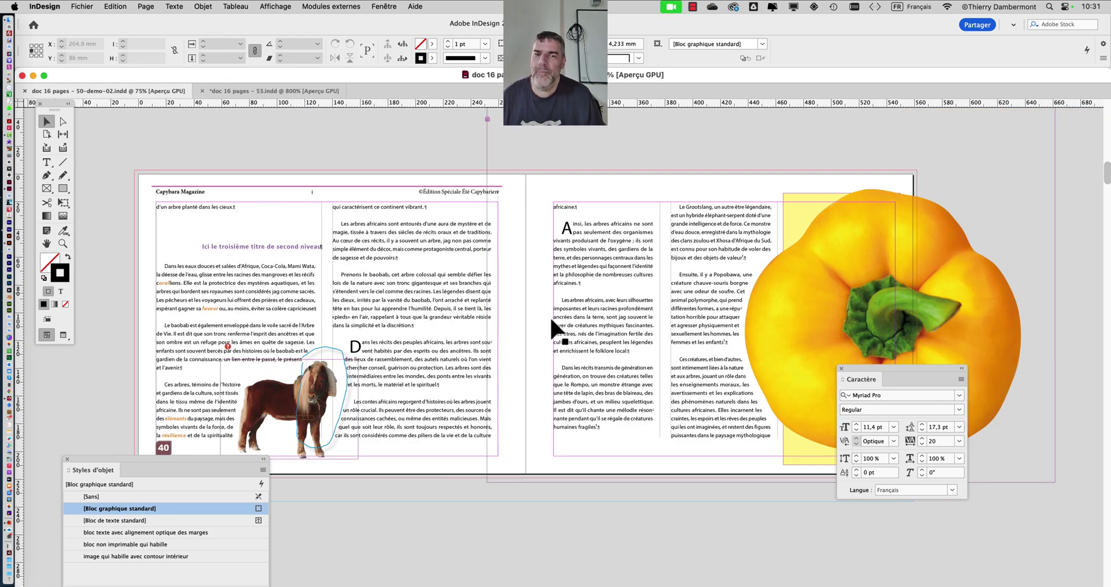
pyautogui.scroll(4, 628, 327)
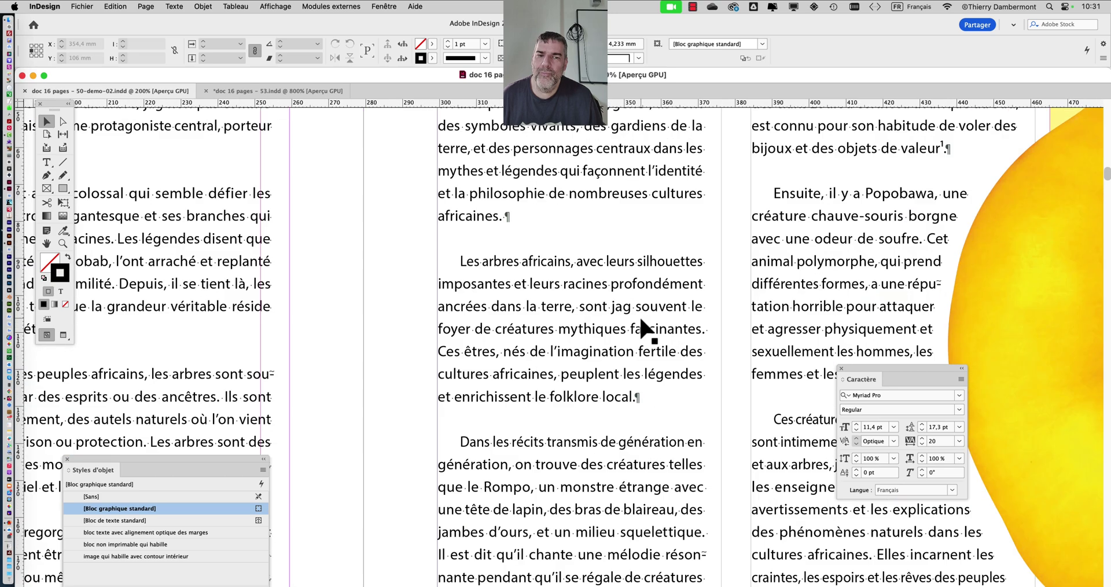
pyautogui.scroll(2, 642, 322)
pyautogui.scroll(3, 634, 330)
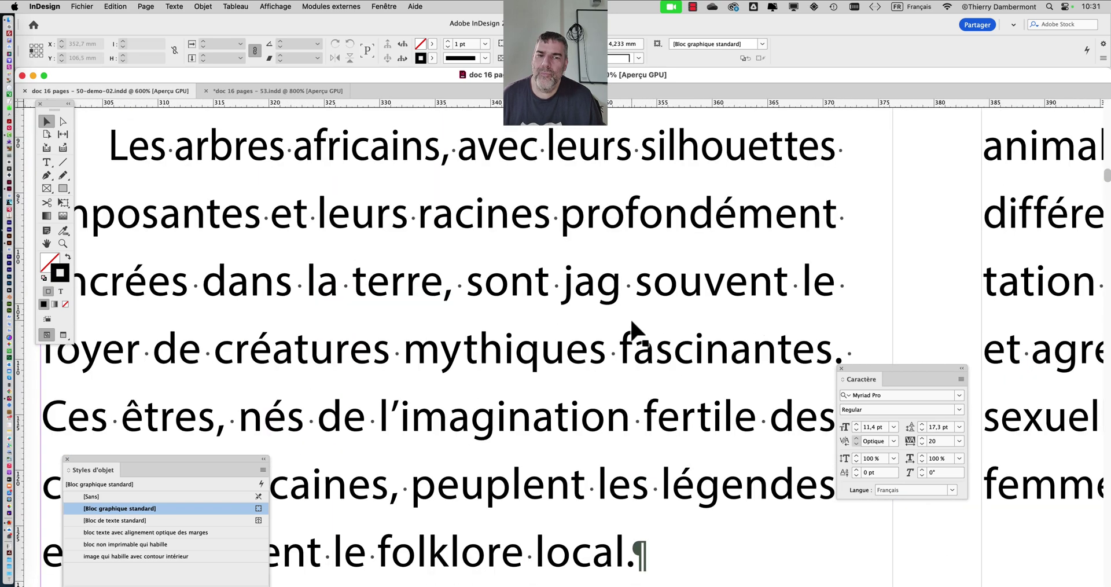
pyautogui.scroll(-8, 613, 318)
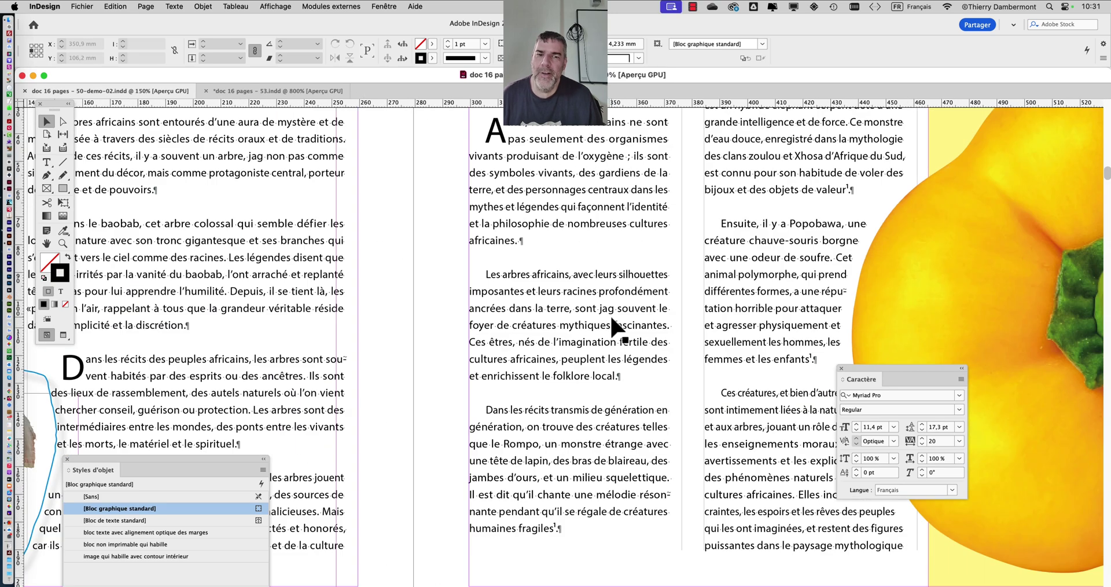
pyautogui.scroll(-1, 235, 200)
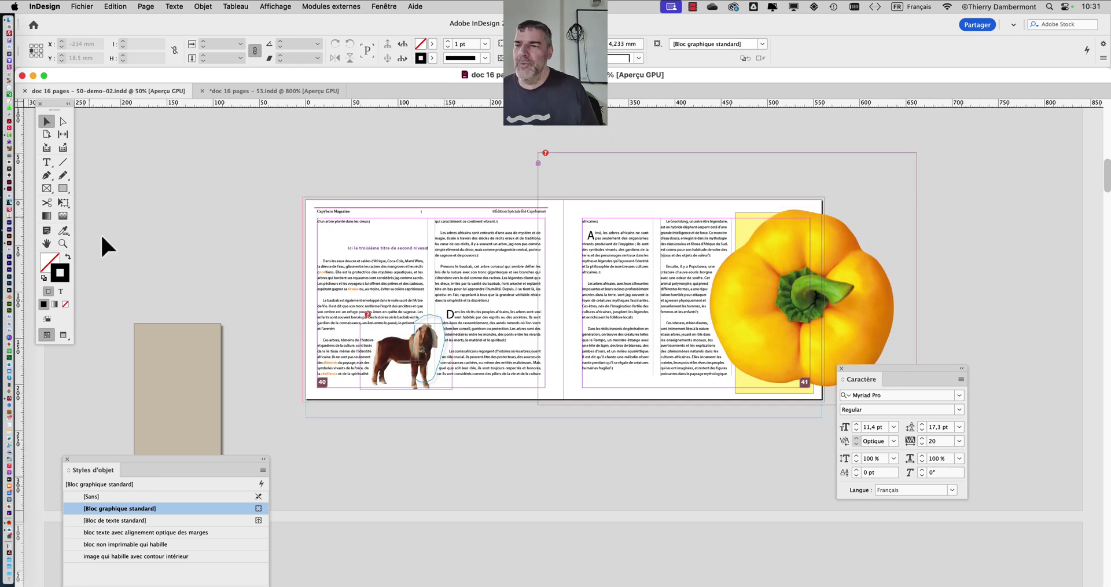
pyautogui.scroll(2, 303, 227)
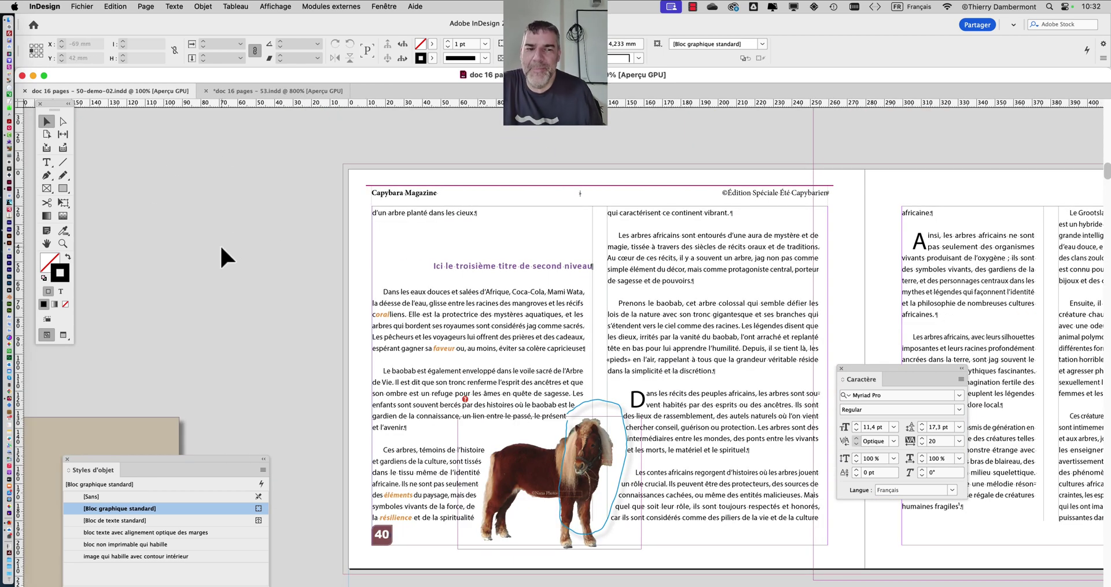
# Step: Open the find and replace dialog, move it off the middle of the spread and dismiss the case options notice
pyautogui.click(117, 6)
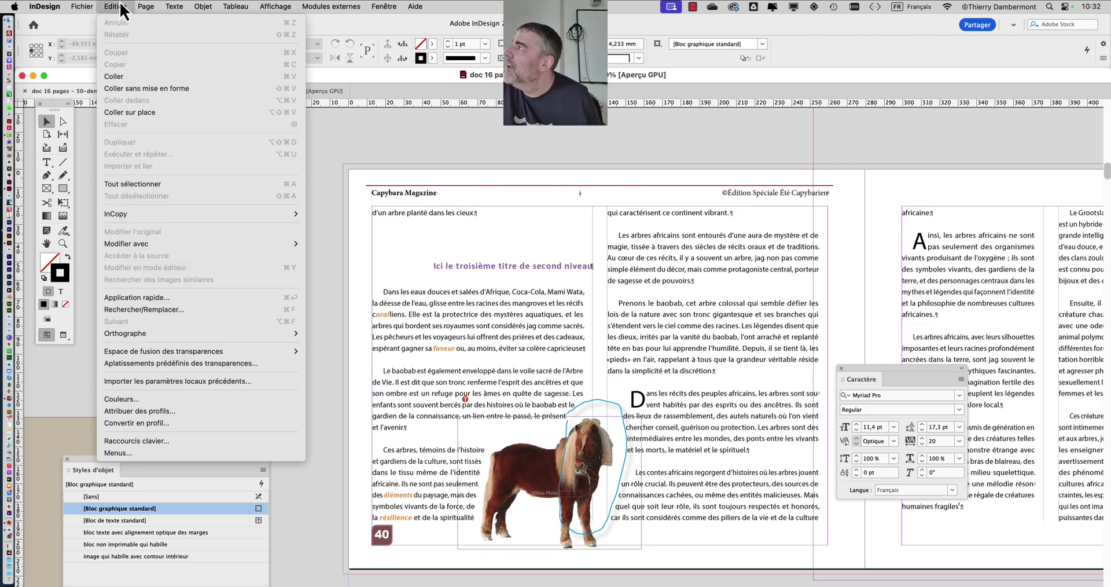
pyautogui.click(176, 308)
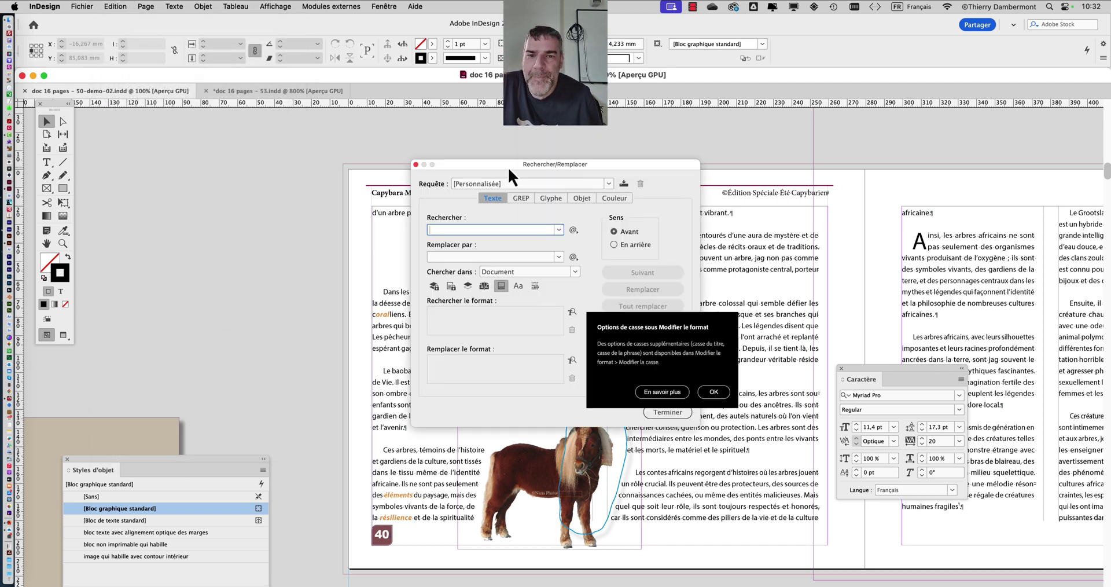
pyautogui.moveTo(508, 168); pyautogui.dragTo(385, 146)
pyautogui.click(722, 392)
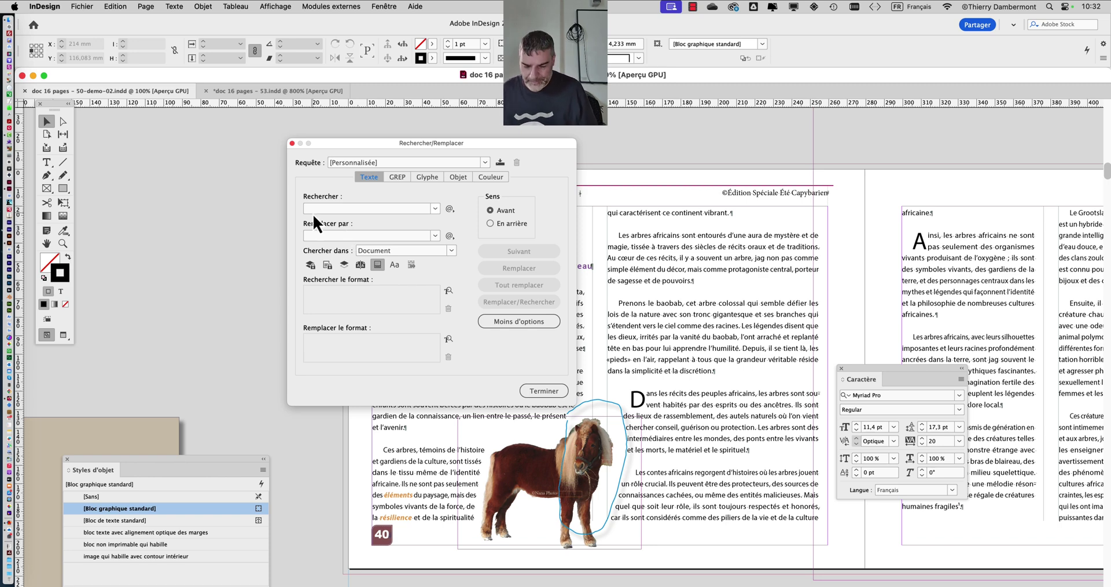
# Step: Keep the search scope on the current document and set the search text to "jag"
pyautogui.click(402, 251)
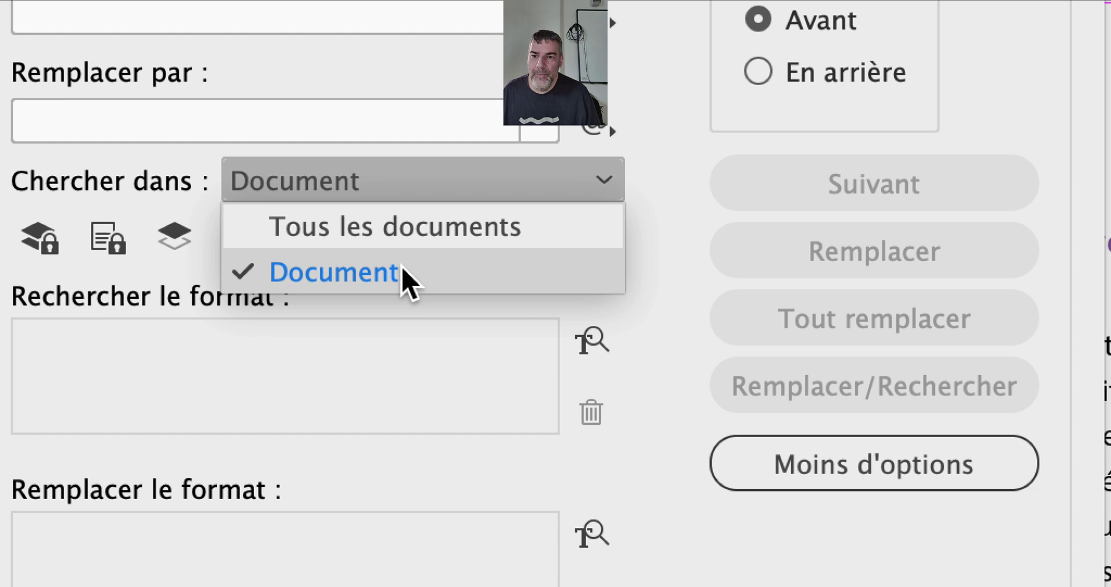
pyautogui.click(405, 281)
pyautogui.click(334, 198)
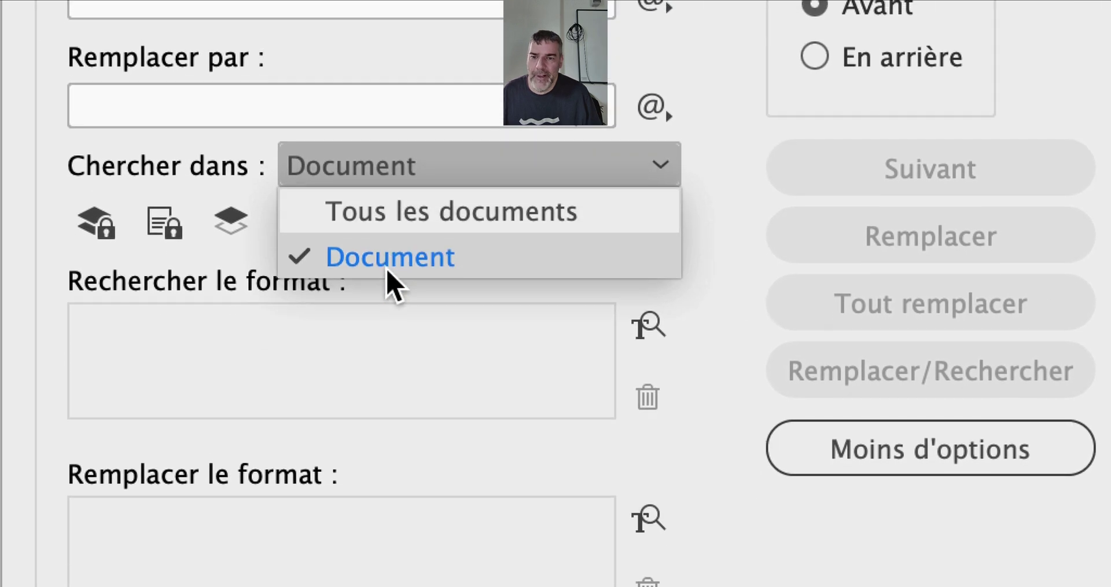
pyautogui.click(383, 335)
pyautogui.click(157, 78)
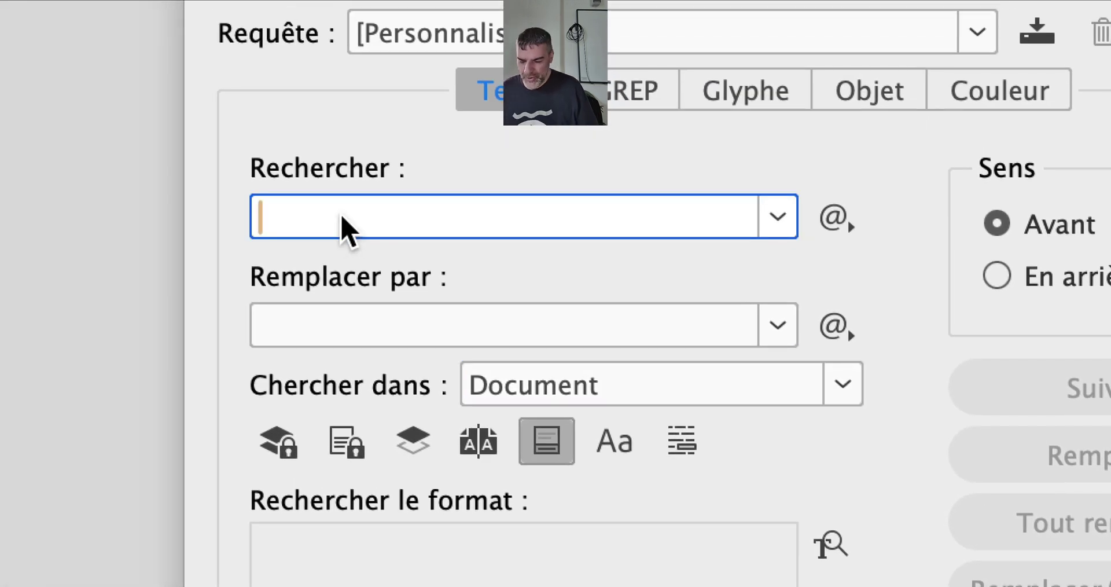
pyautogui.write('jag')
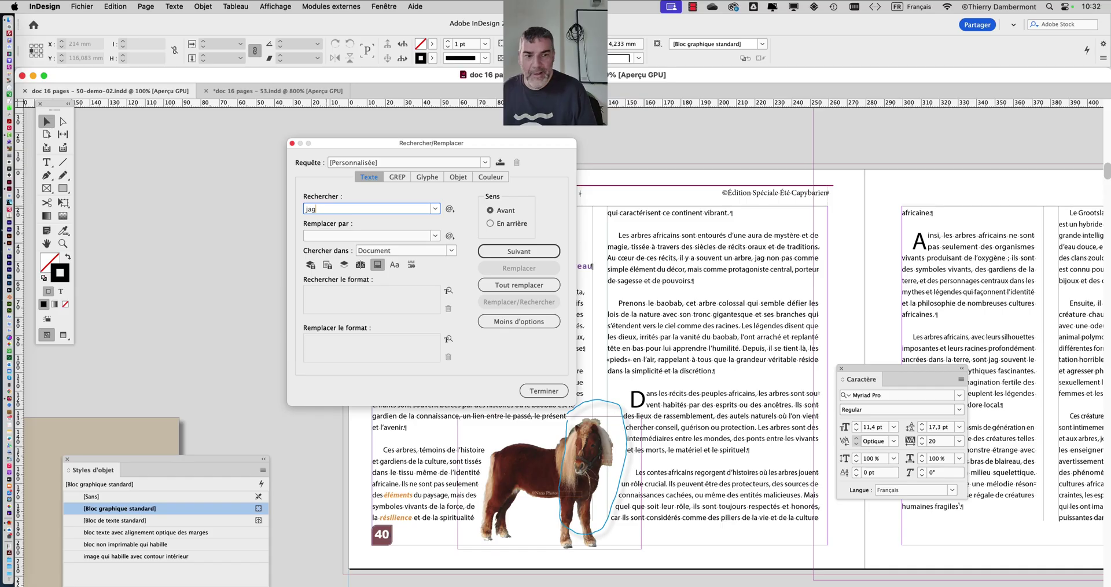
# Step: Set the replacement to the clipboard contents with formatting (^c) and replace every "jag" in the document
pyautogui.click(317, 237)
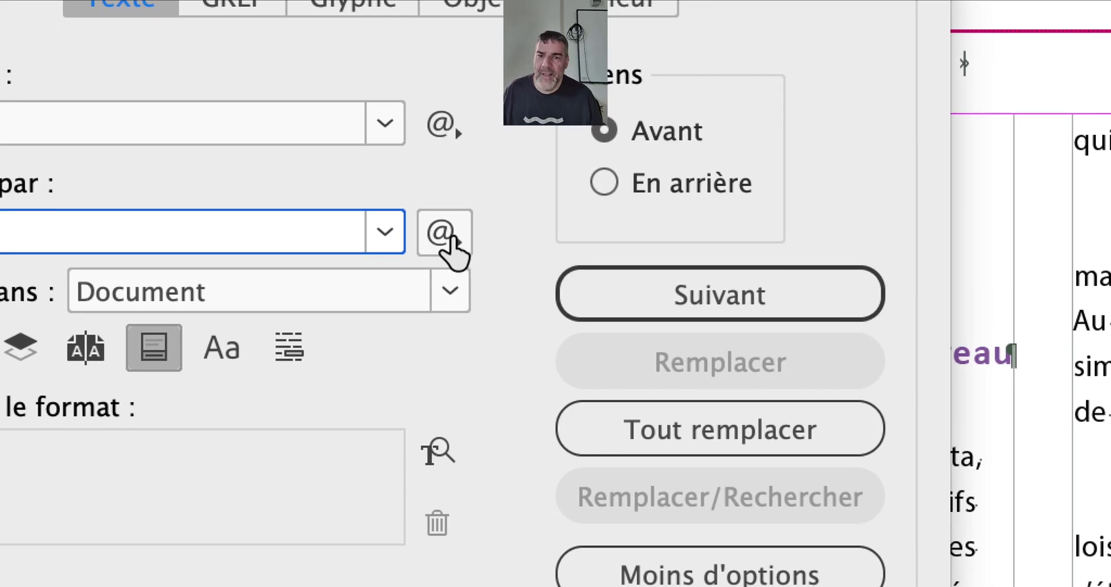
pyautogui.click(453, 237)
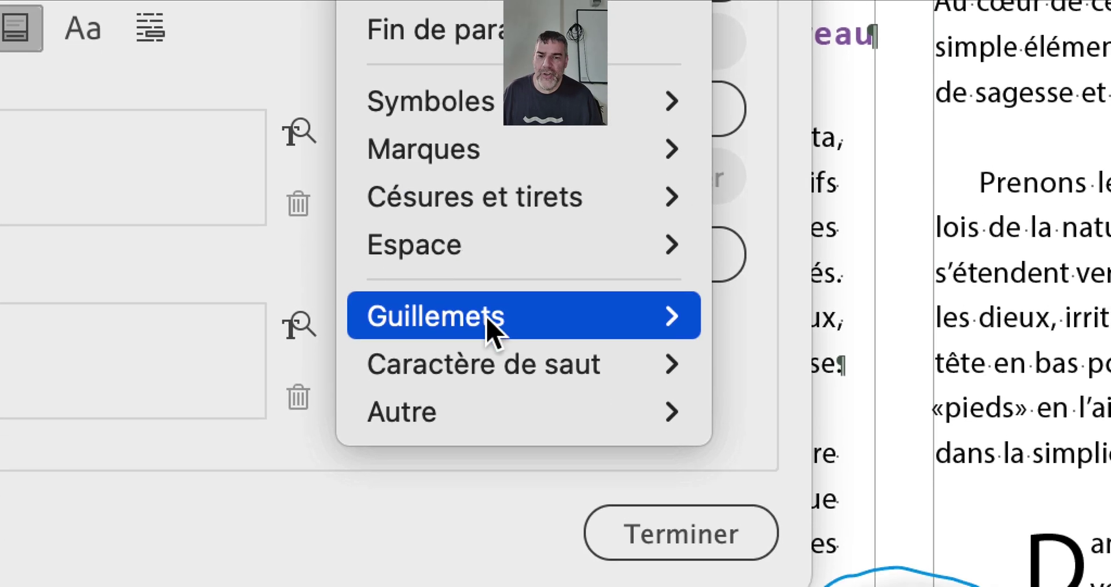
pyautogui.moveTo(517, 552)
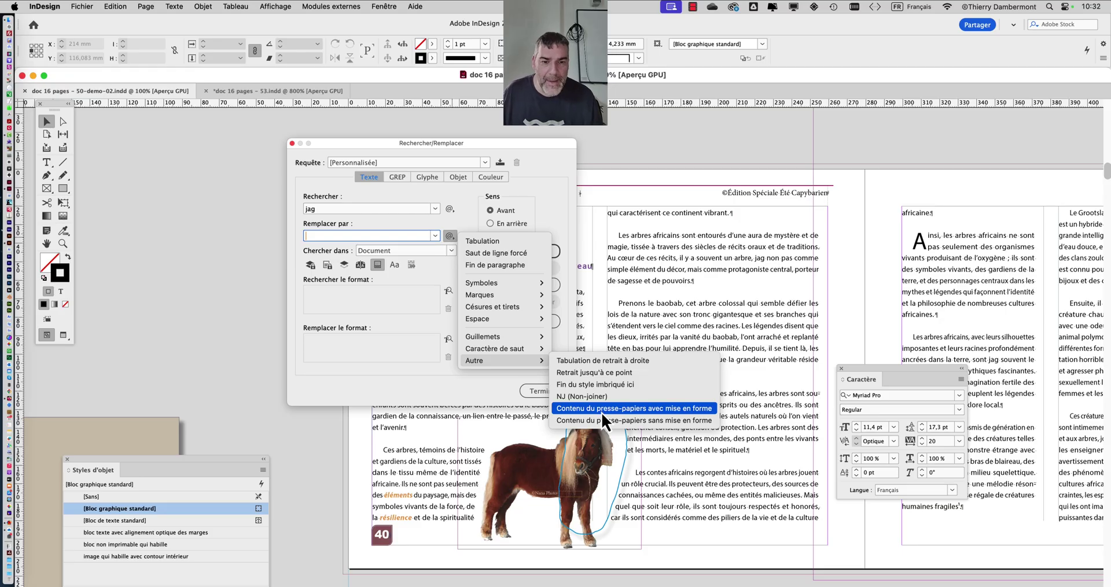
pyautogui.click(602, 410)
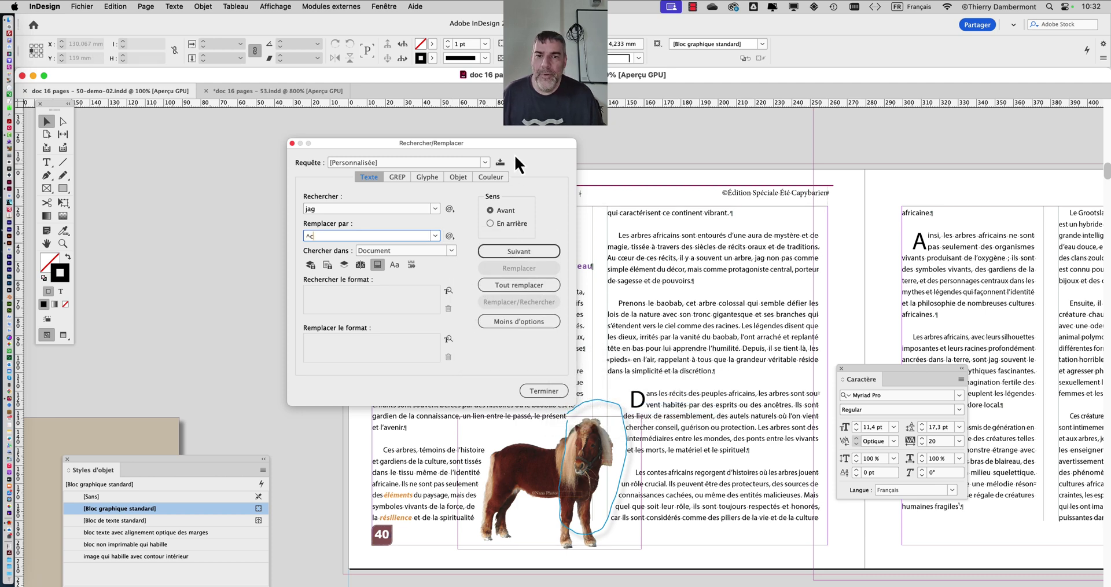
pyautogui.moveTo(491, 142); pyautogui.dragTo(312, 119)
pyautogui.click(349, 262)
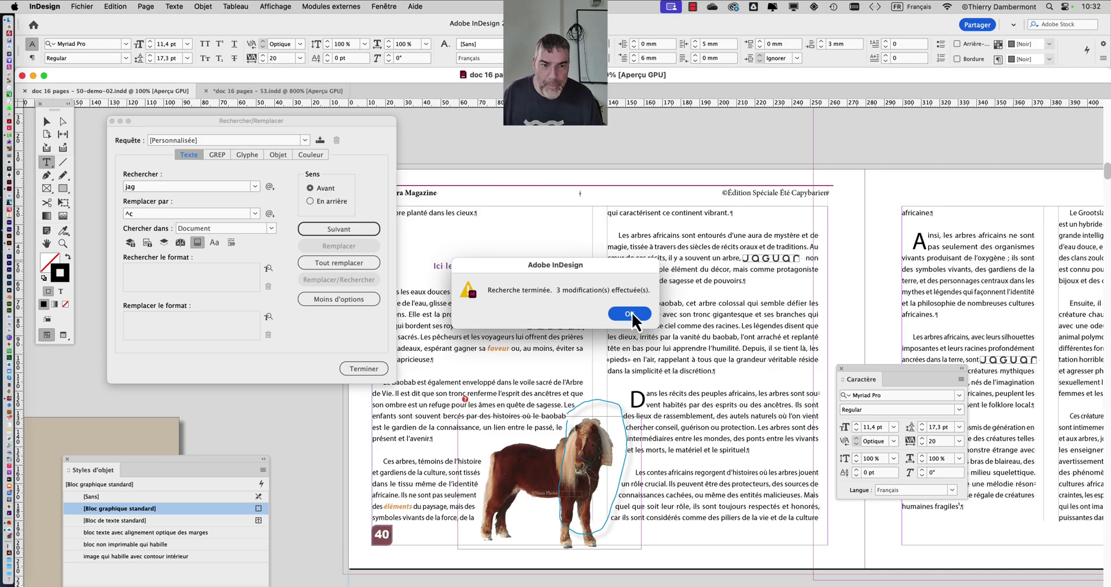
pyautogui.click(744, 346)
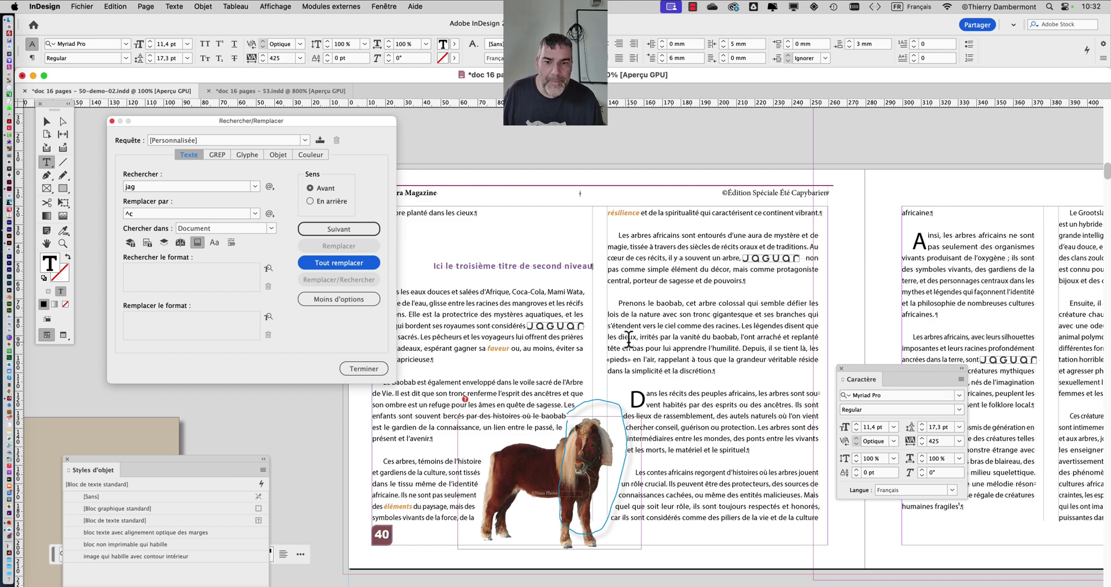
# Step: Examine the inserted Jaguar logos at close range and the spaces between each logo and the following word
pyautogui.moveTo(382, 124); pyautogui.dragTo(279, 125)
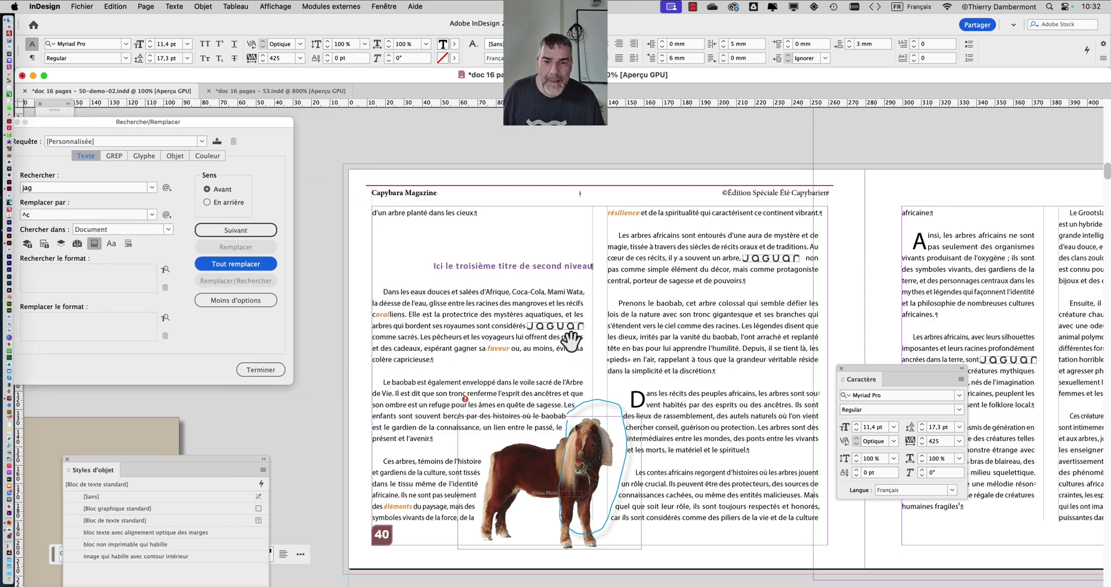
pyautogui.scroll(3, 571, 339)
pyautogui.scroll(4, 570, 339)
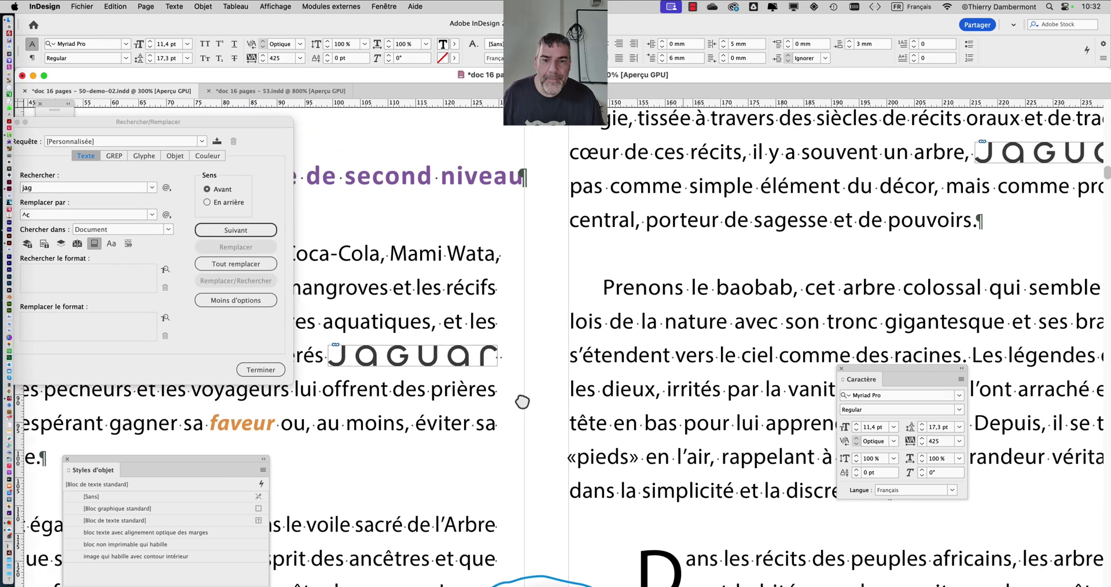
pyautogui.moveTo(711, 322); pyautogui.dragTo(516, 327)
pyautogui.moveTo(826, 268); pyautogui.dragTo(777, 351)
pyautogui.scroll(4, 858, 296)
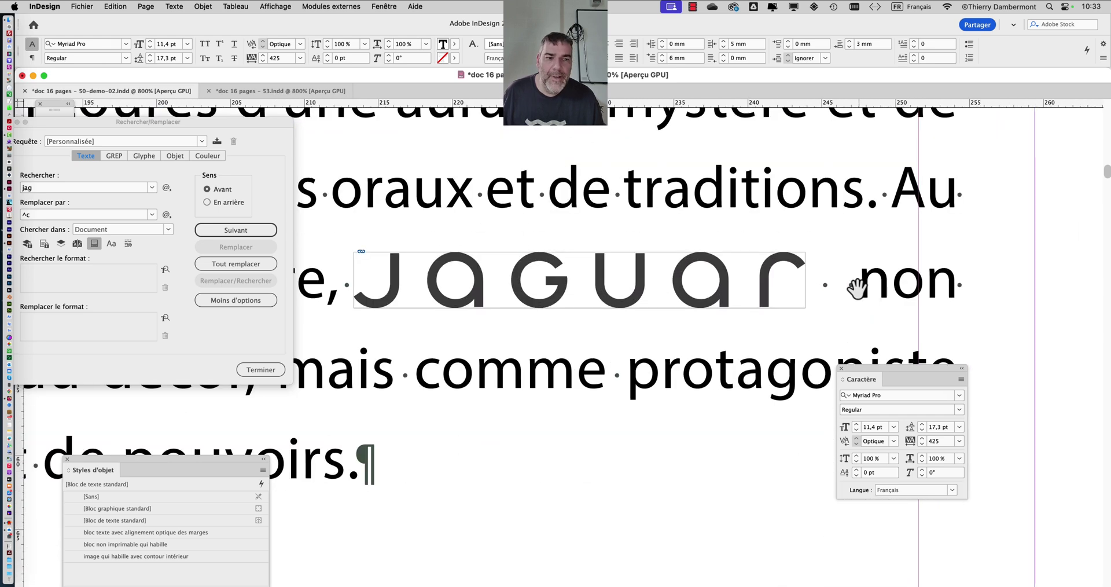
pyautogui.scroll(-8, 855, 283)
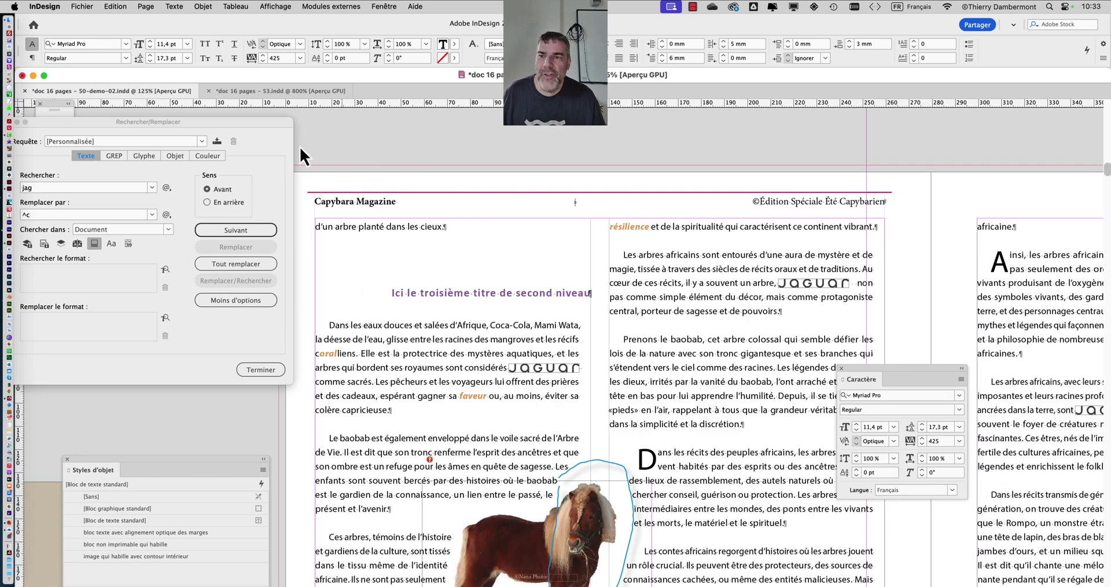
pyautogui.moveTo(254, 123); pyautogui.dragTo(436, 131)
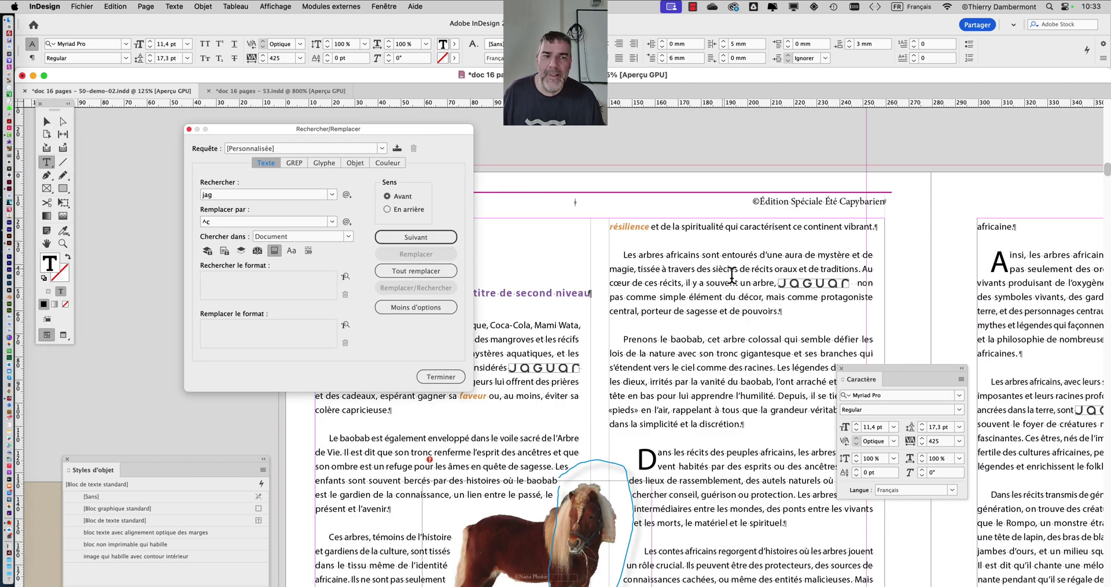
pyautogui.scroll(5, 836, 279)
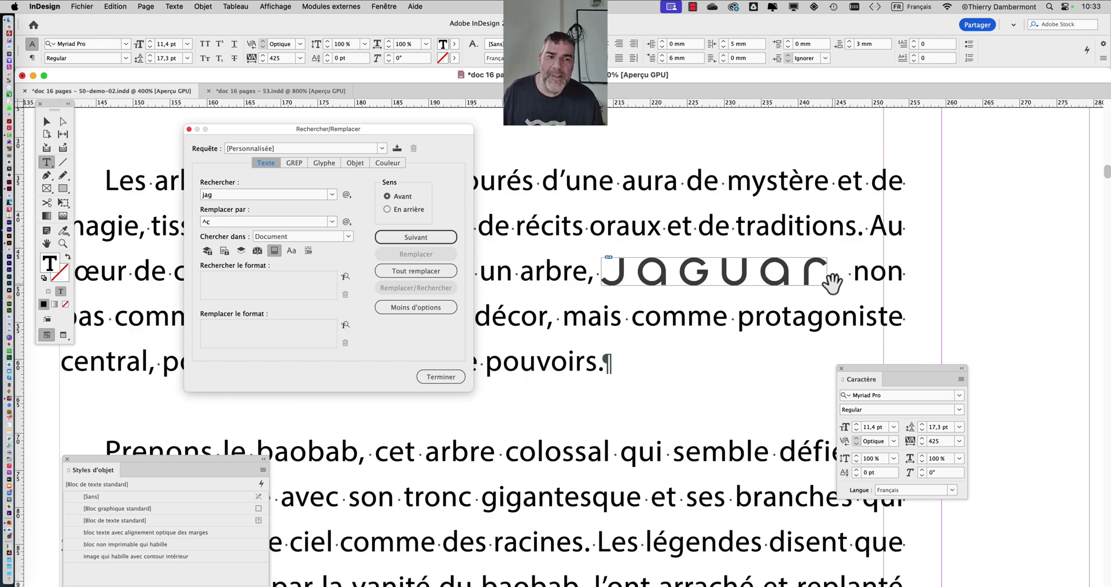
pyautogui.scroll(2, 833, 281)
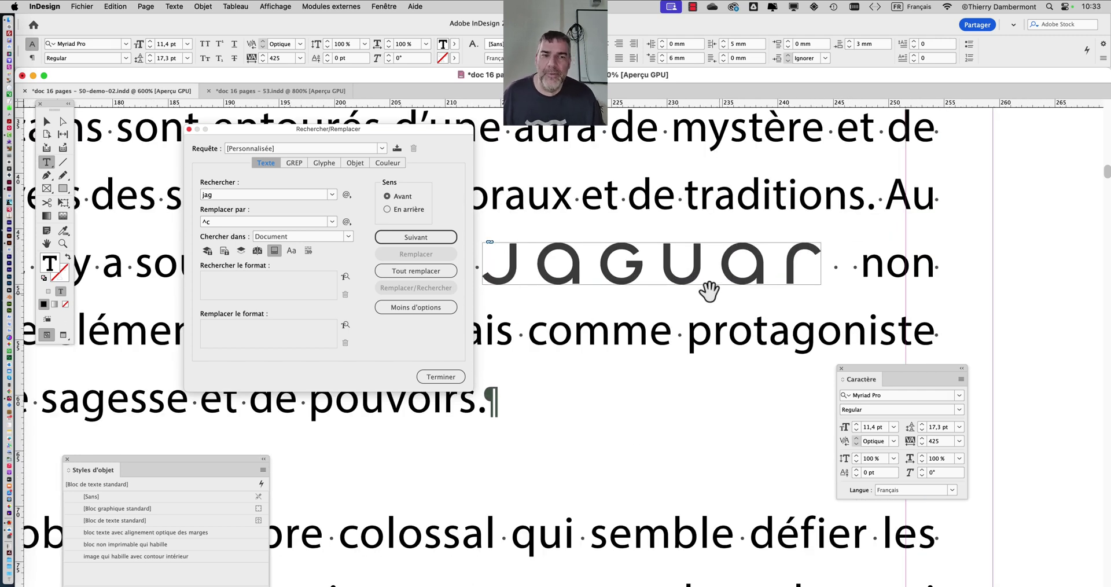
pyautogui.scroll(-3, 620, 284)
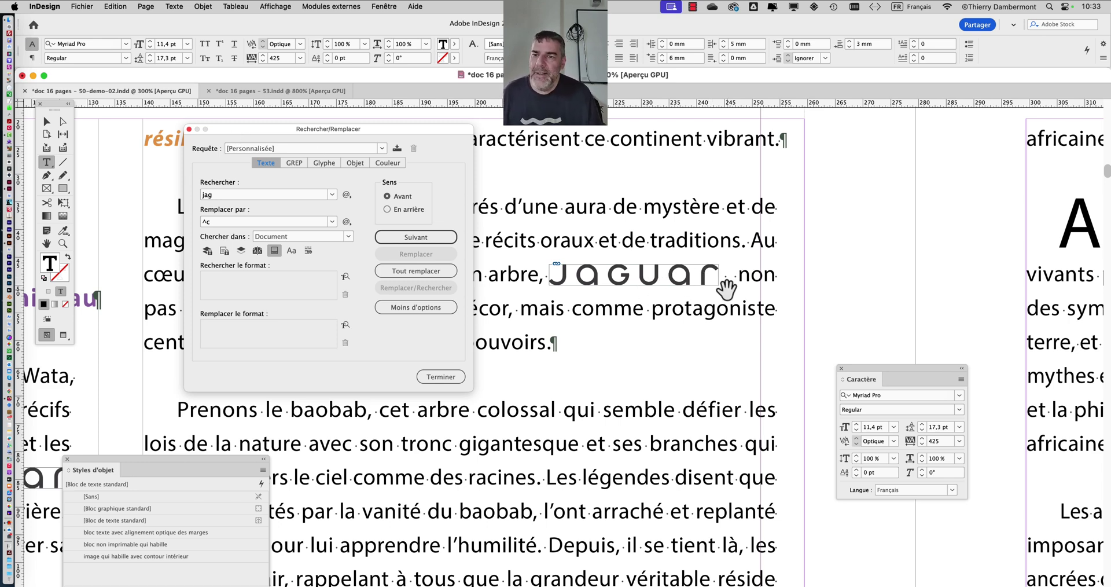
pyautogui.scroll(3, 733, 280)
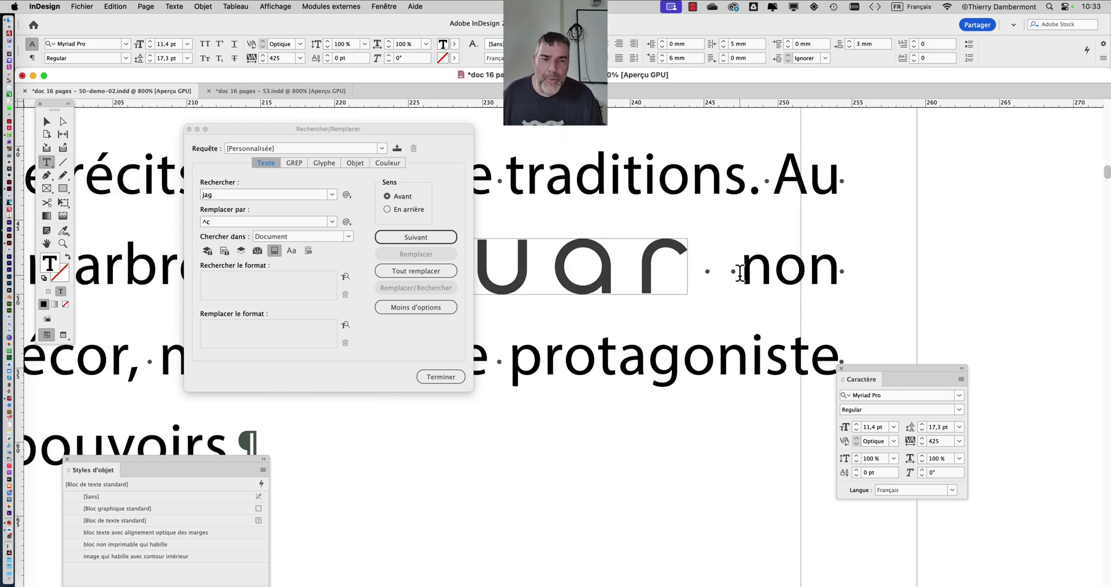
# Step: Copy the two consecutive spaces after the Jaguar logo before "non" and use them as the search text in place of "jag"
pyautogui.moveTo(735, 273); pyautogui.dragTo(705, 270)
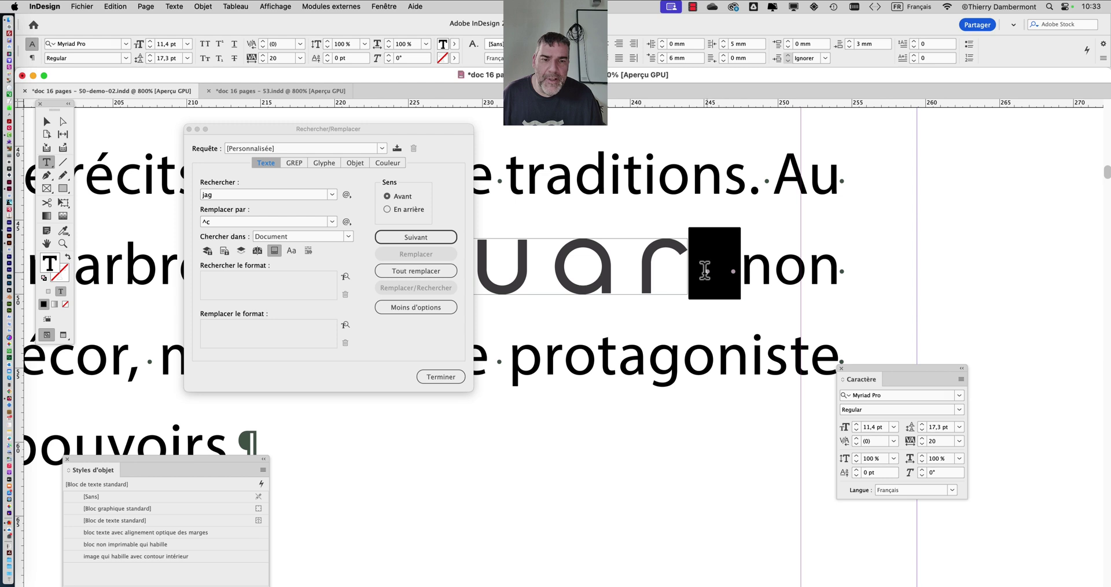
pyautogui.click(115, 7)
pyautogui.click(130, 65)
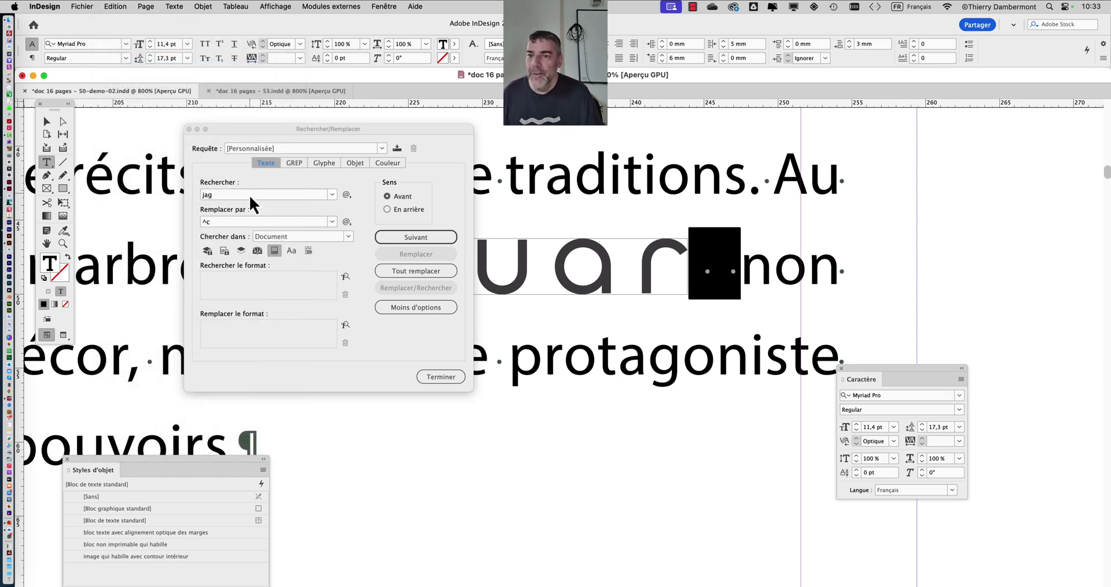
pyautogui.click(243, 195)
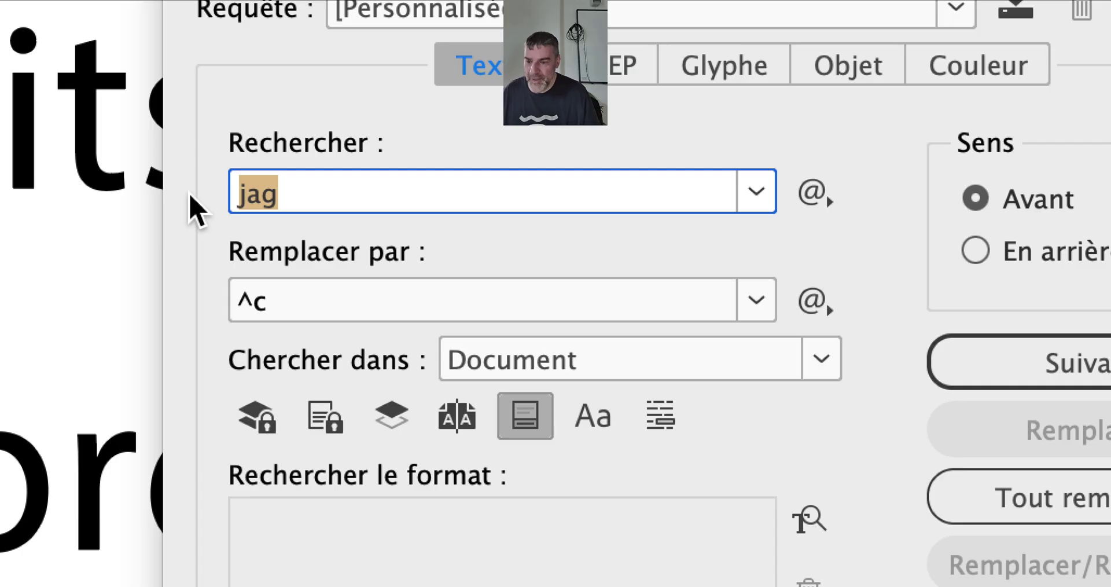
pyautogui.press('BackSpace')
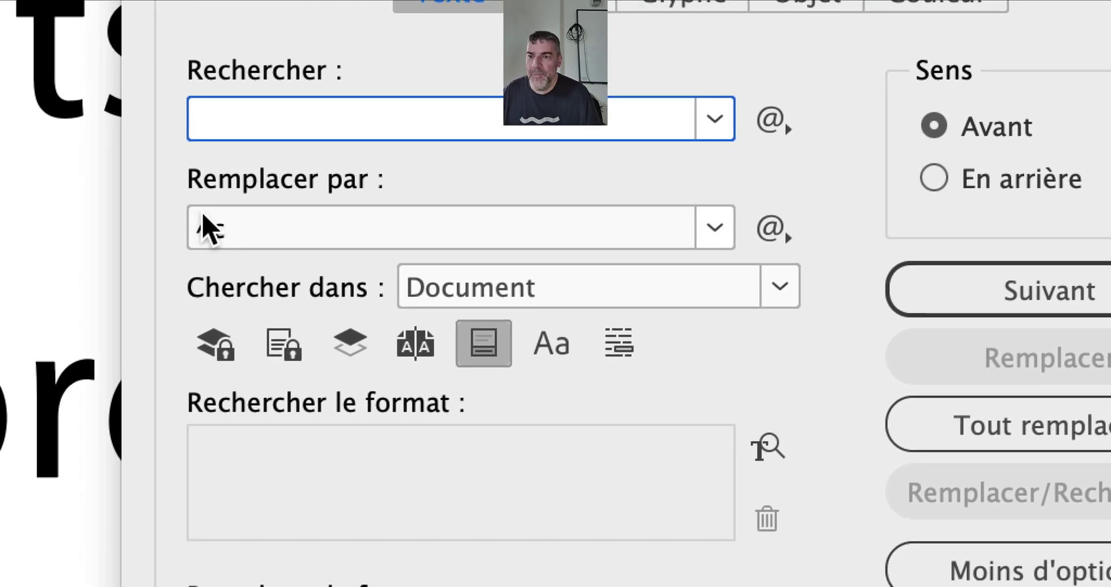
# Step: Copy only the first space after the Jaguar logo and use it as the replacement text in place of ^c
pyautogui.click(269, 305)
pyautogui.moveTo(207, 221); pyautogui.dragTo(156, 217)
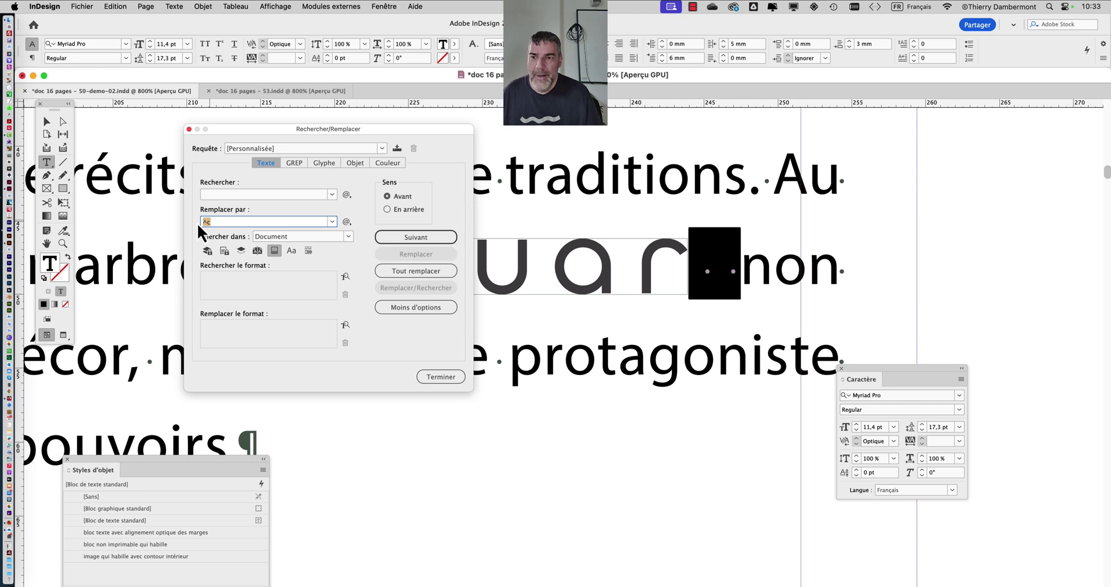
pyautogui.click(702, 269)
pyautogui.moveTo(718, 269); pyautogui.dragTo(696, 273)
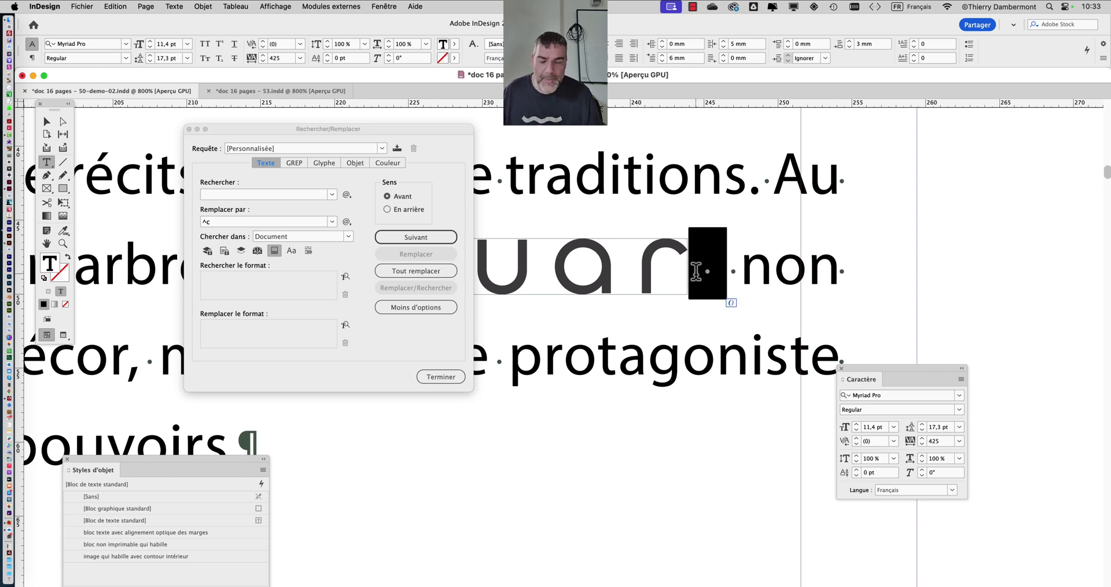
pyautogui.click(251, 221)
pyautogui.press('BackSpace')
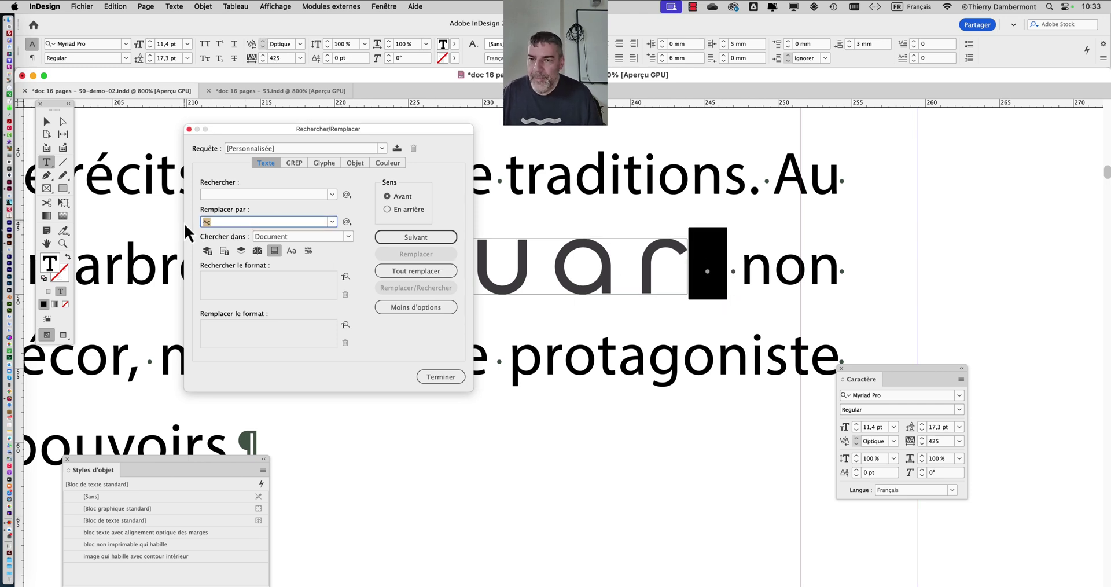
# Step: Replace all double spaces in the document with a single space and close the find and replace dialog
pyautogui.click(434, 270)
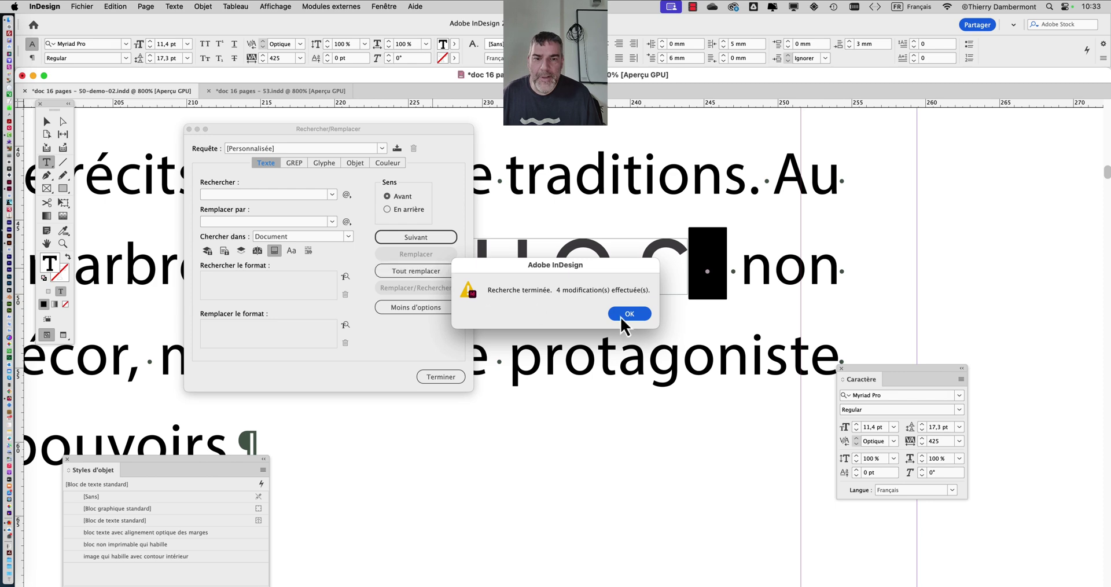
pyautogui.click(629, 316)
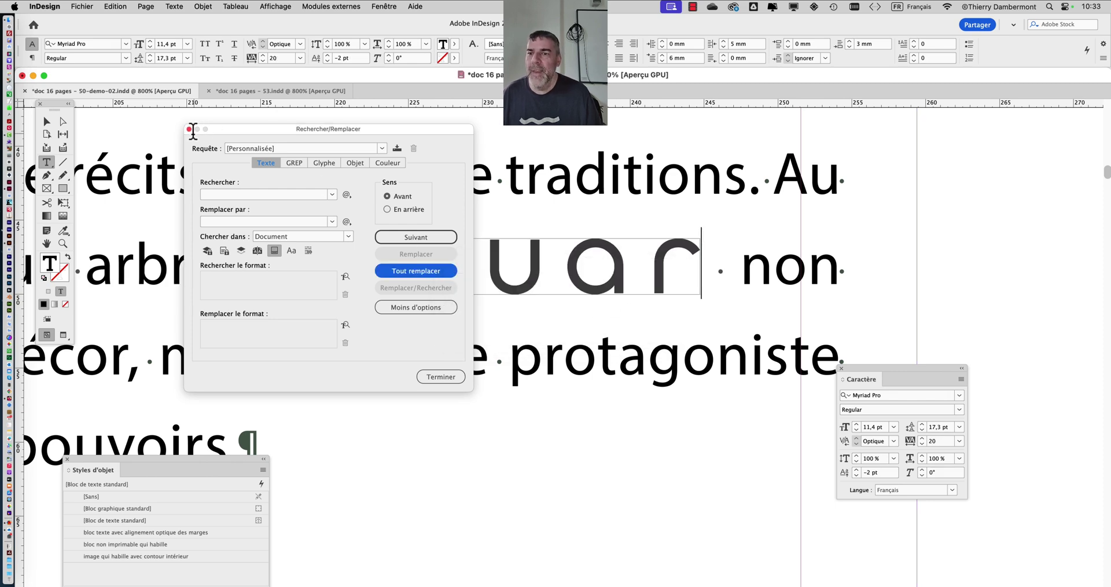
pyautogui.click(190, 129)
# Step: Select the inline Jaguar logo that follows "considérés" in the paragraph about Mami Wata
pyautogui.scroll(-5, 412, 319)
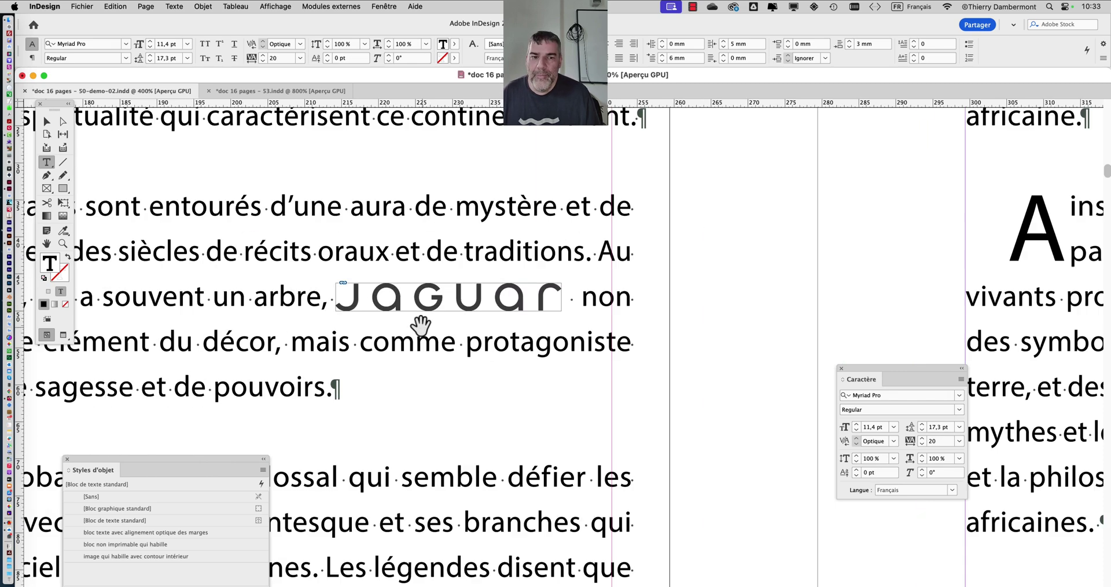
pyautogui.scroll(-4, 419, 324)
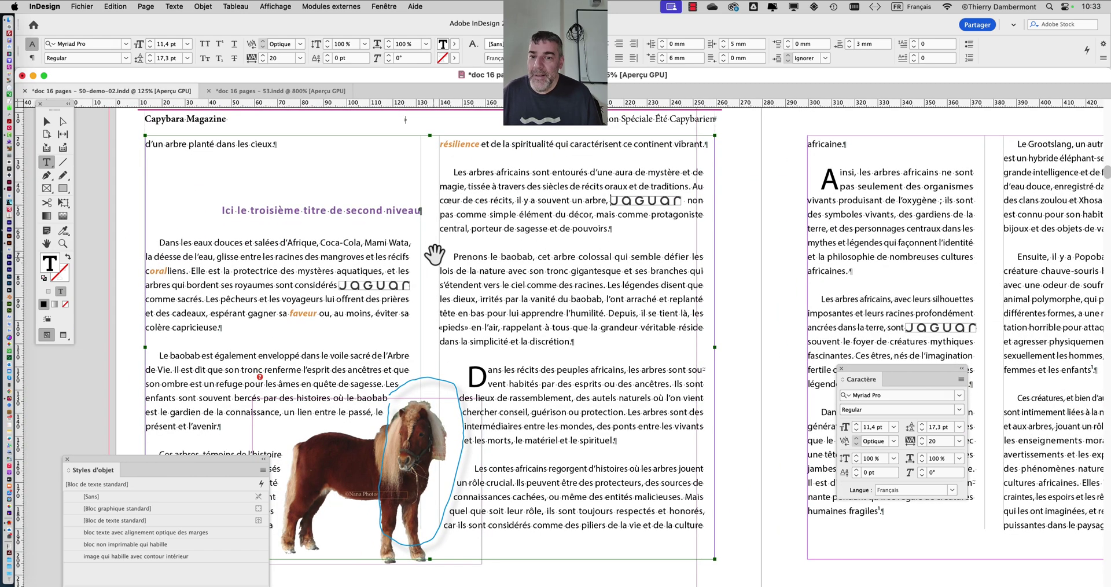
pyautogui.moveTo(434, 250); pyautogui.dragTo(476, 210)
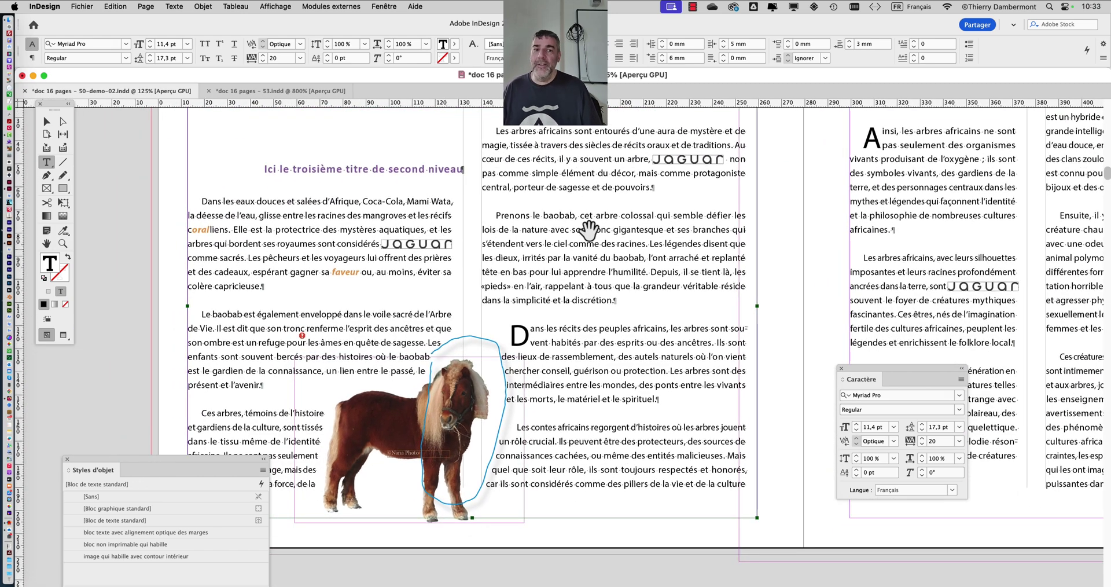
pyautogui.scroll(7, 425, 253)
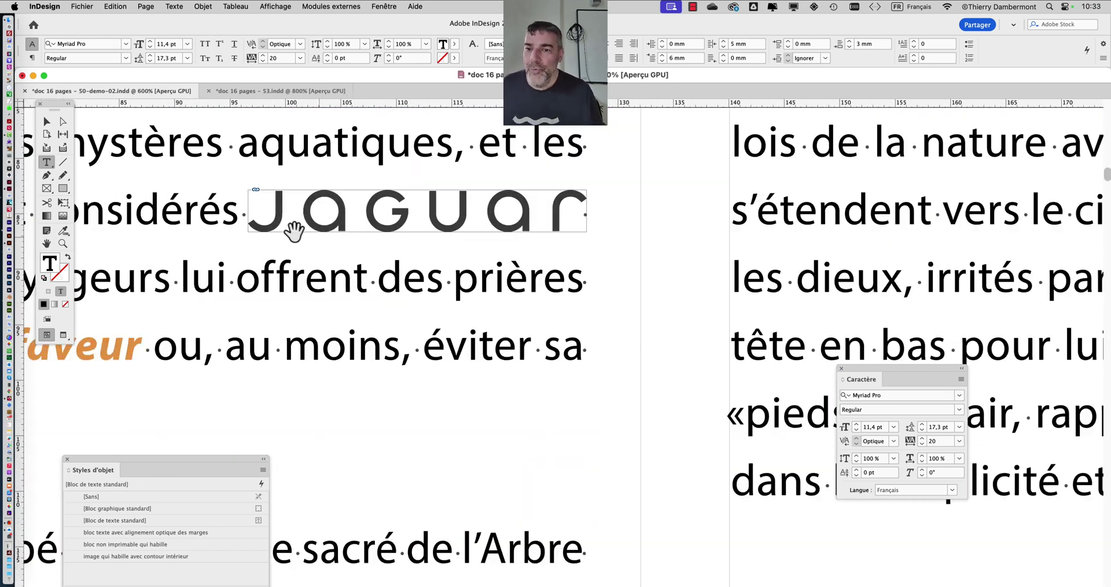
pyautogui.doubleClick(367, 207)
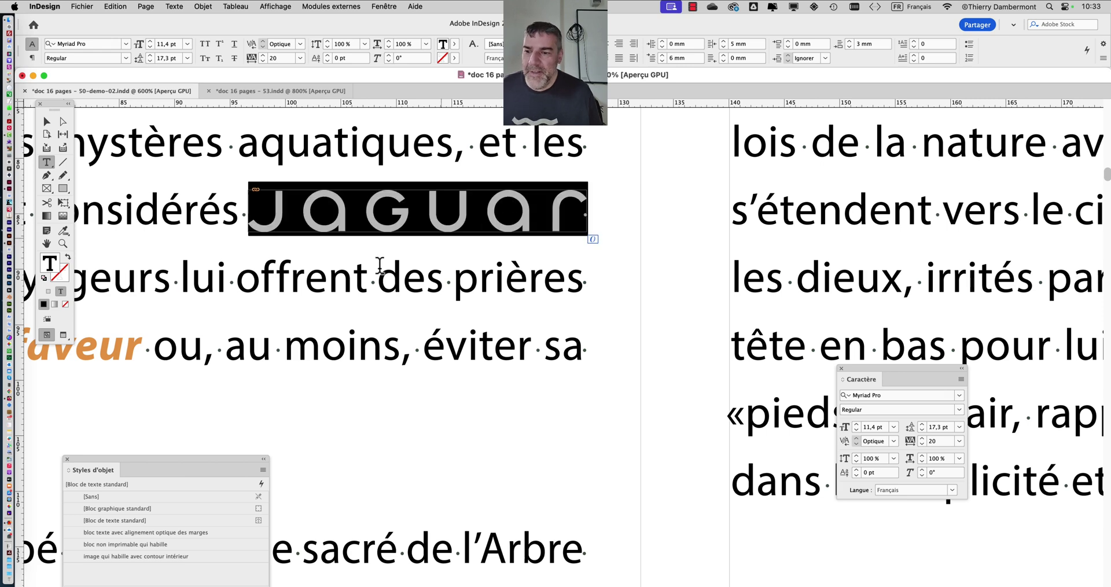
# Step: Show the Character (Caractère) settings beside the selected Jaguar logo and highlight its baseline shift value
pyautogui.click(168, 4)
pyautogui.click(186, 54)
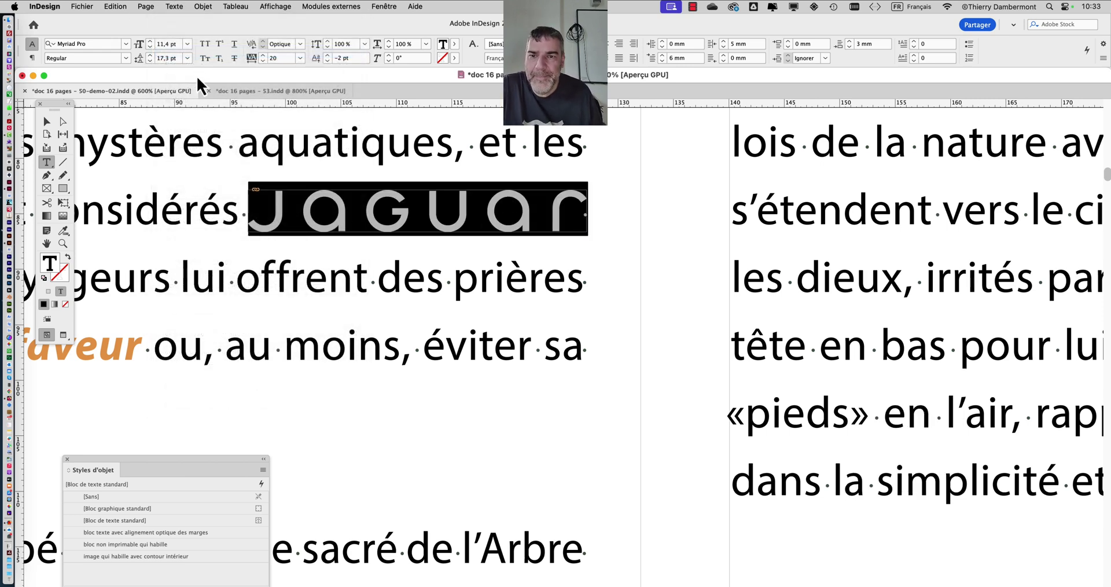
pyautogui.click(174, 6)
pyautogui.click(176, 50)
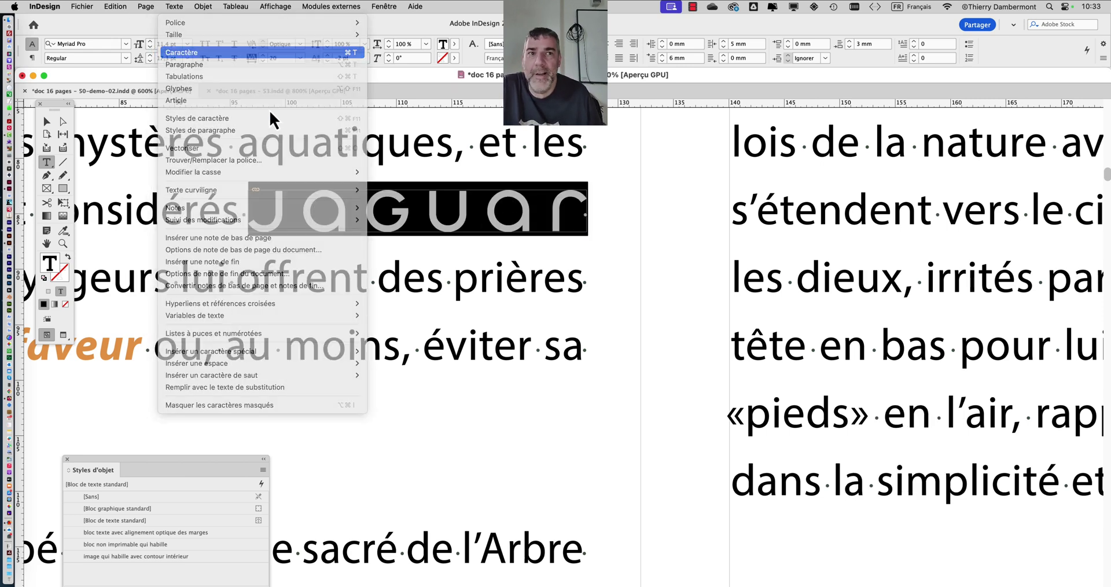
pyautogui.moveTo(864, 370); pyautogui.dragTo(667, 171)
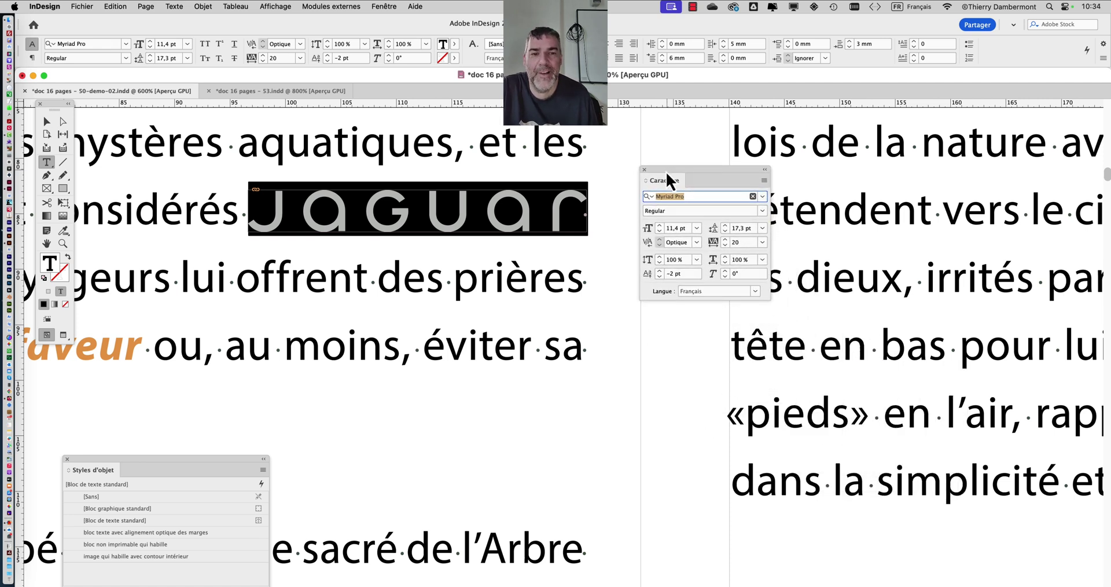
pyautogui.moveTo(666, 171); pyautogui.dragTo(654, 163)
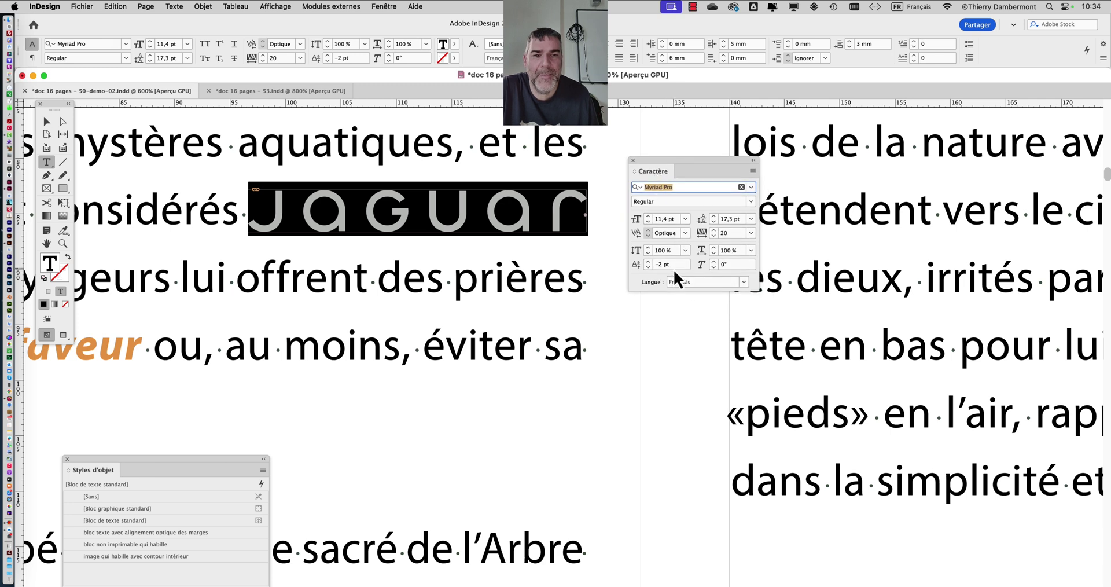
pyautogui.moveTo(674, 267); pyautogui.dragTo(657, 265)
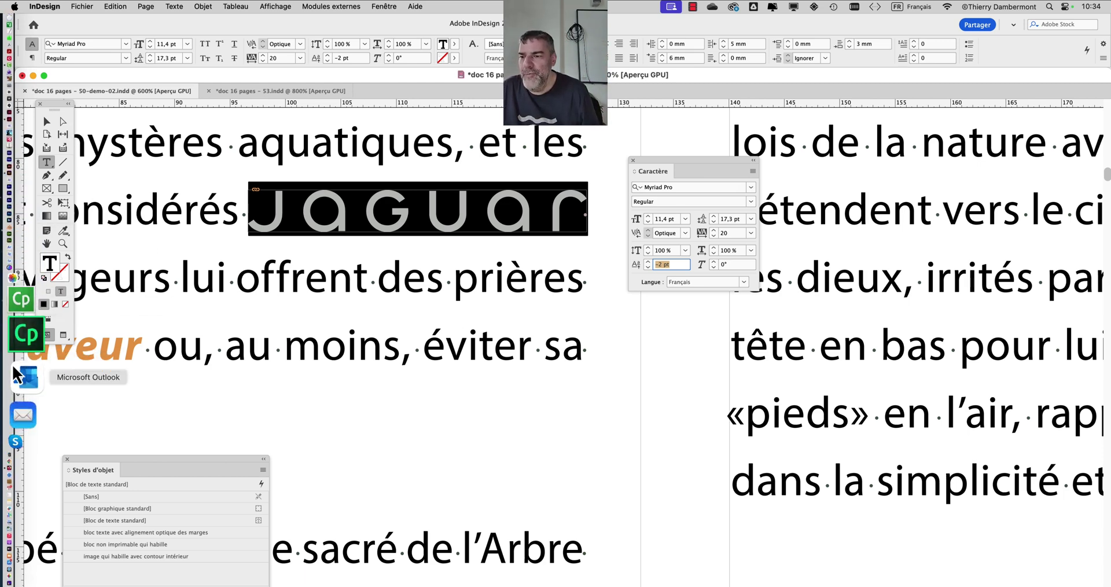
# Step: Switch to Firefox and search the web for "parangonnage" in a new tab to read its definition
pyautogui.click(27, 399)
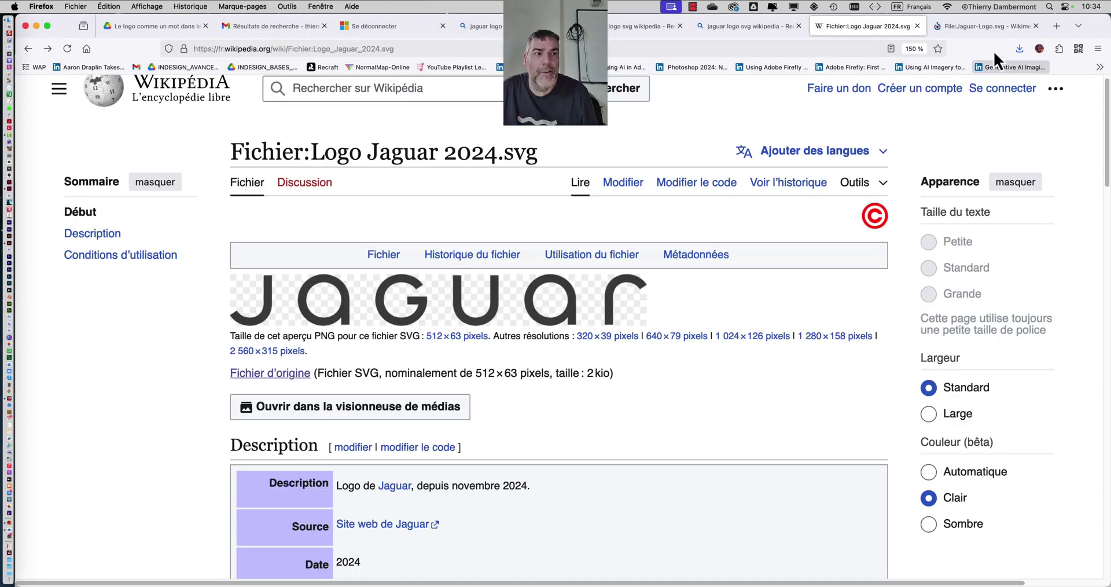
pyautogui.click(1056, 26)
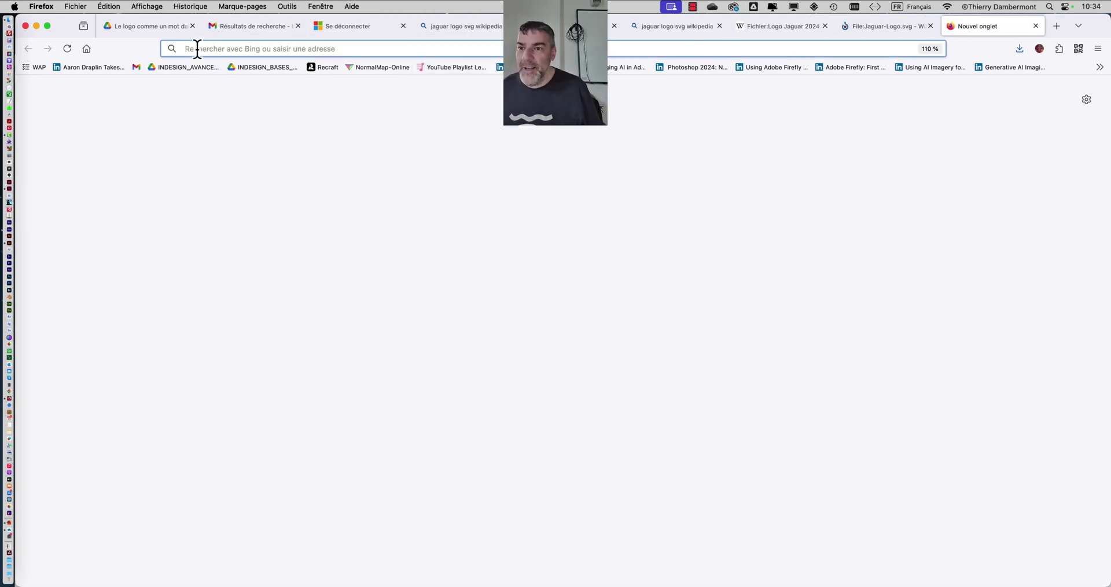
pyautogui.write('paran')
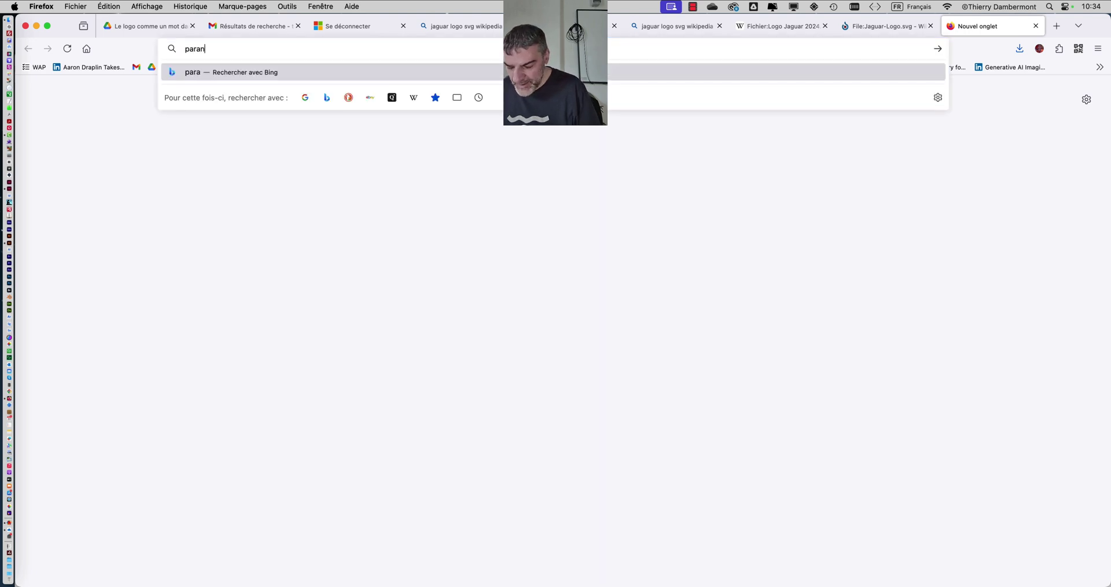
pyautogui.write('goonnage')
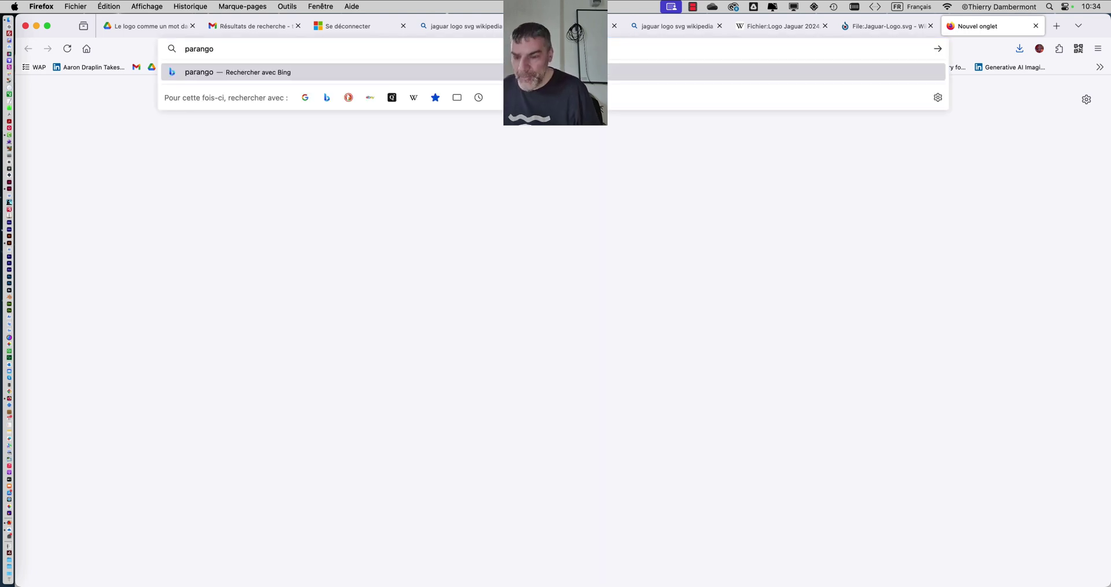
pyautogui.press('Return')
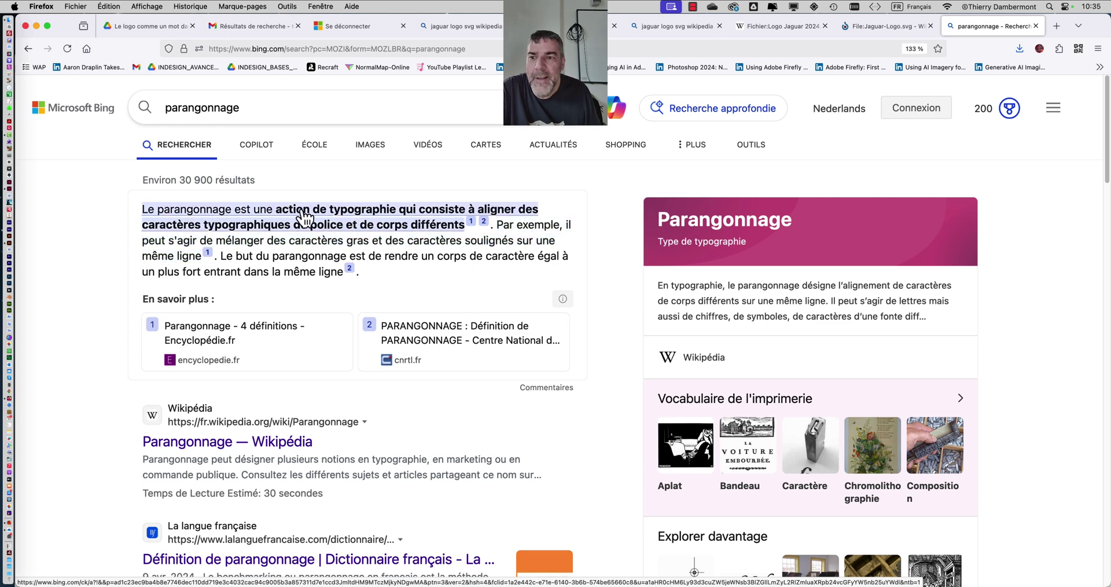
pyautogui.moveTo(406, 227)
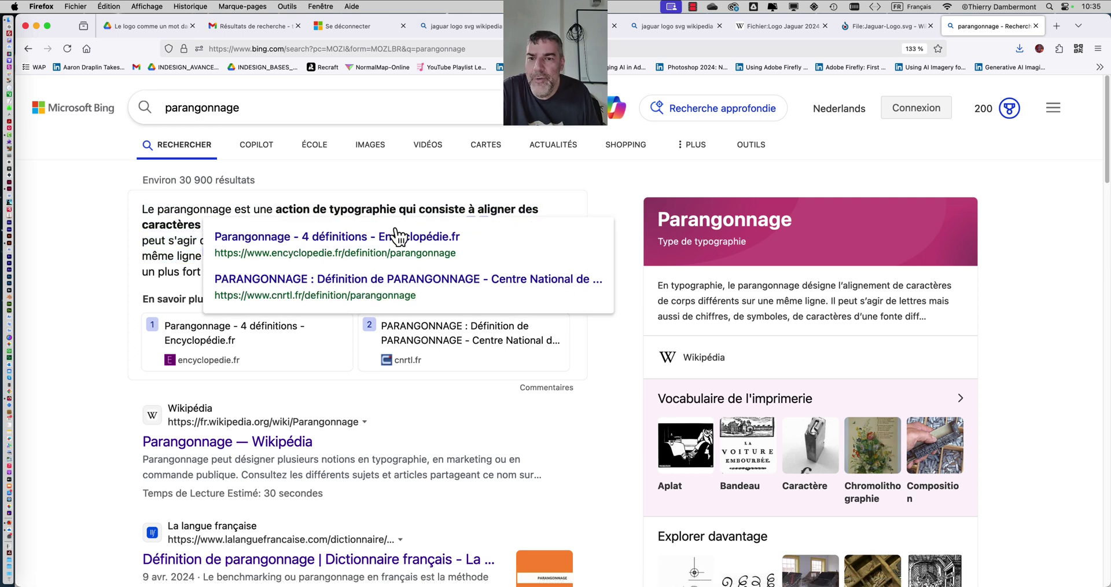